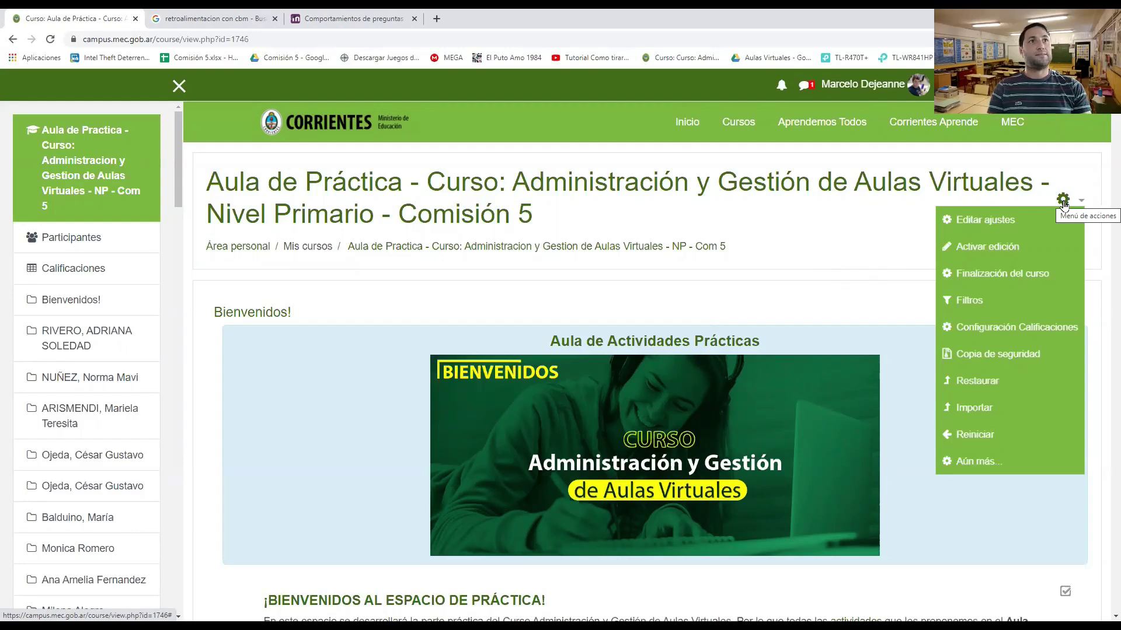
- Turn on editing for the course and review the resources in its welcome section
left_click(987, 250)
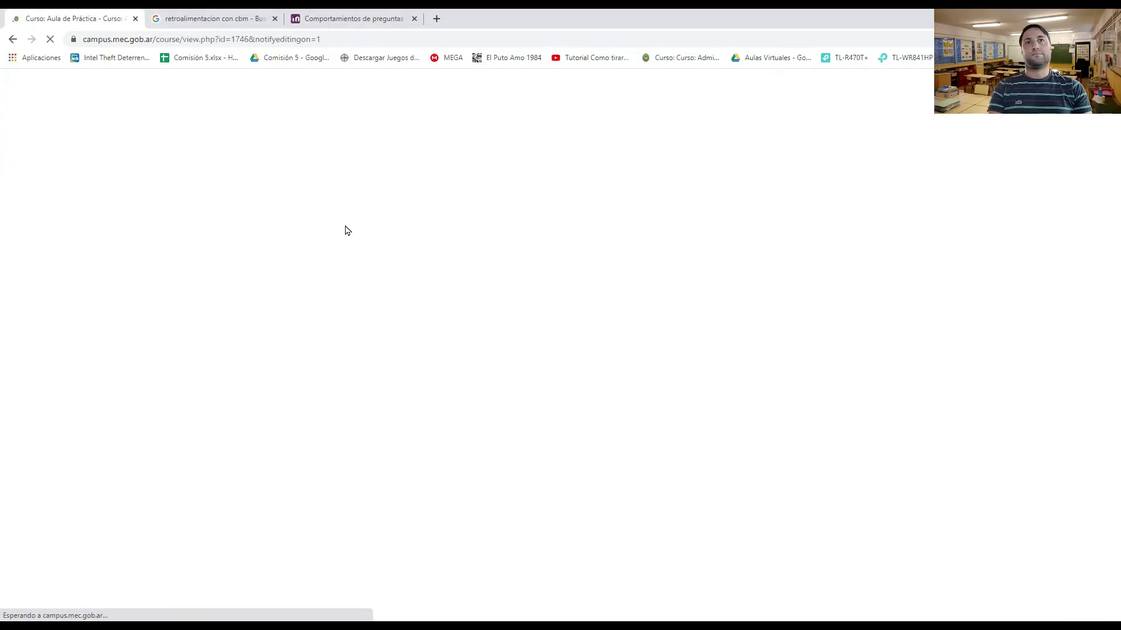
scroll(529, 274, "down", 14)
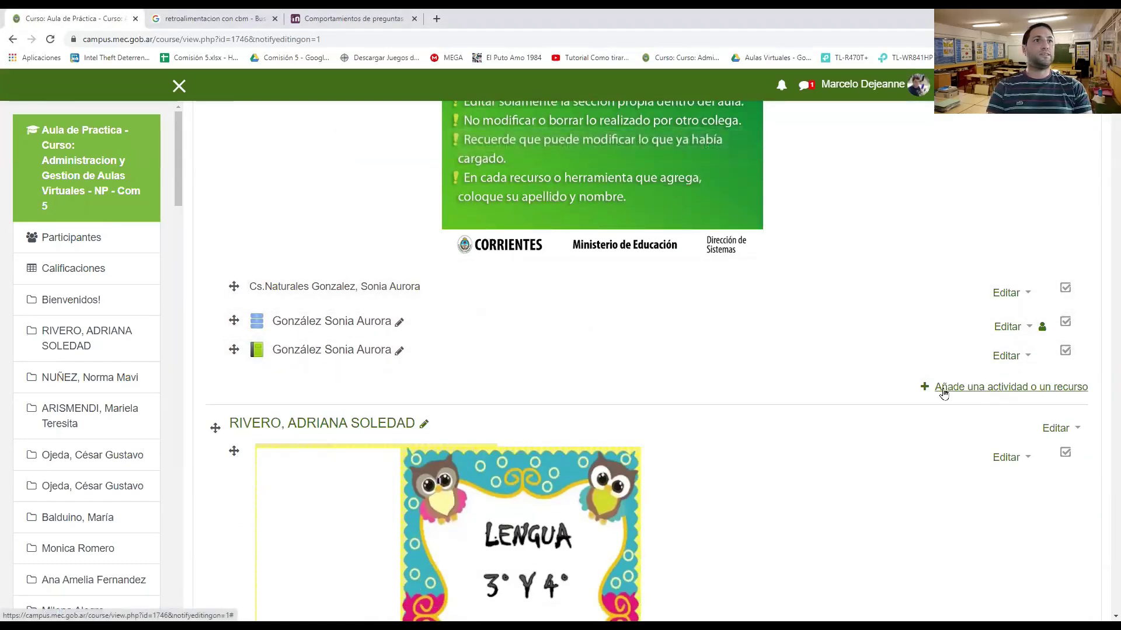
scroll(538, 403, "up", 6)
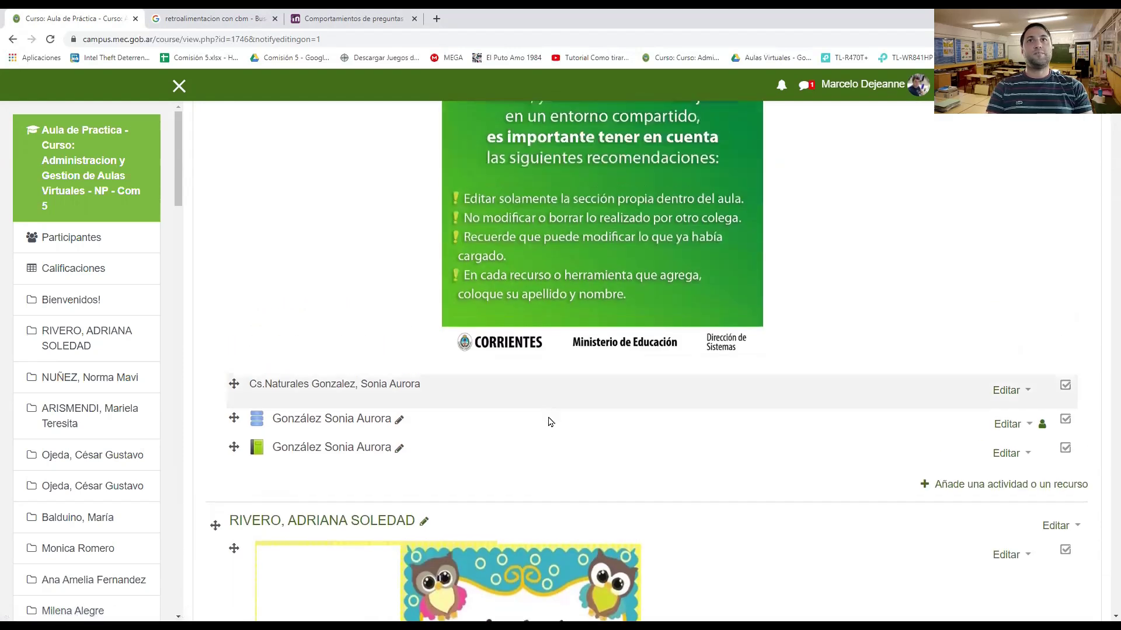
scroll(409, 303, "up", 3)
scroll(455, 298, "down", 6)
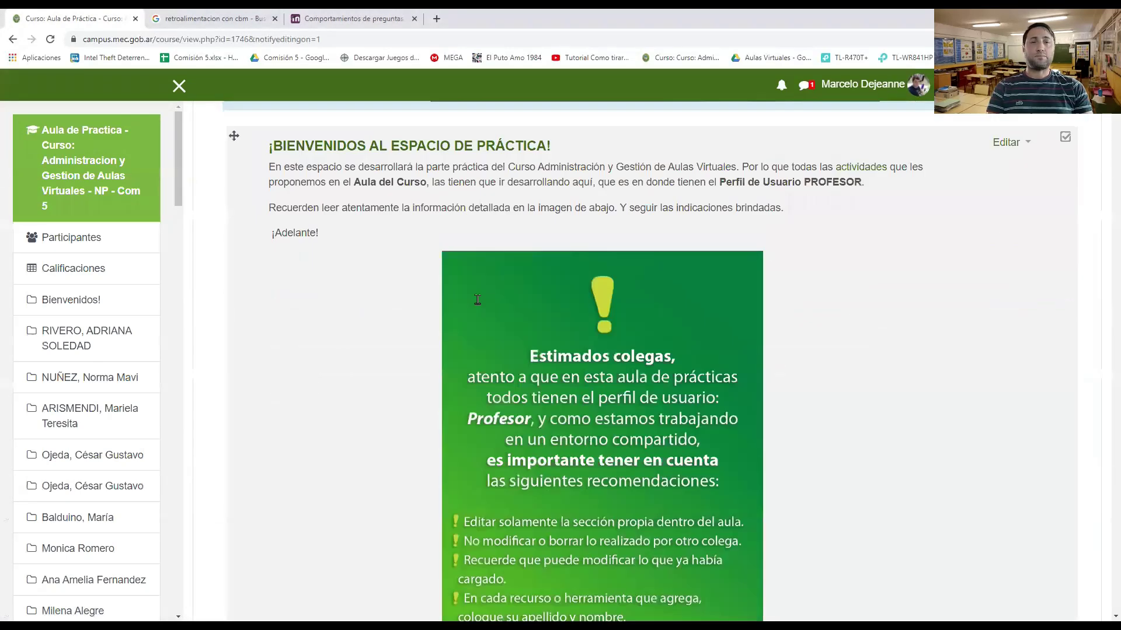
scroll(423, 288, "down", 5)
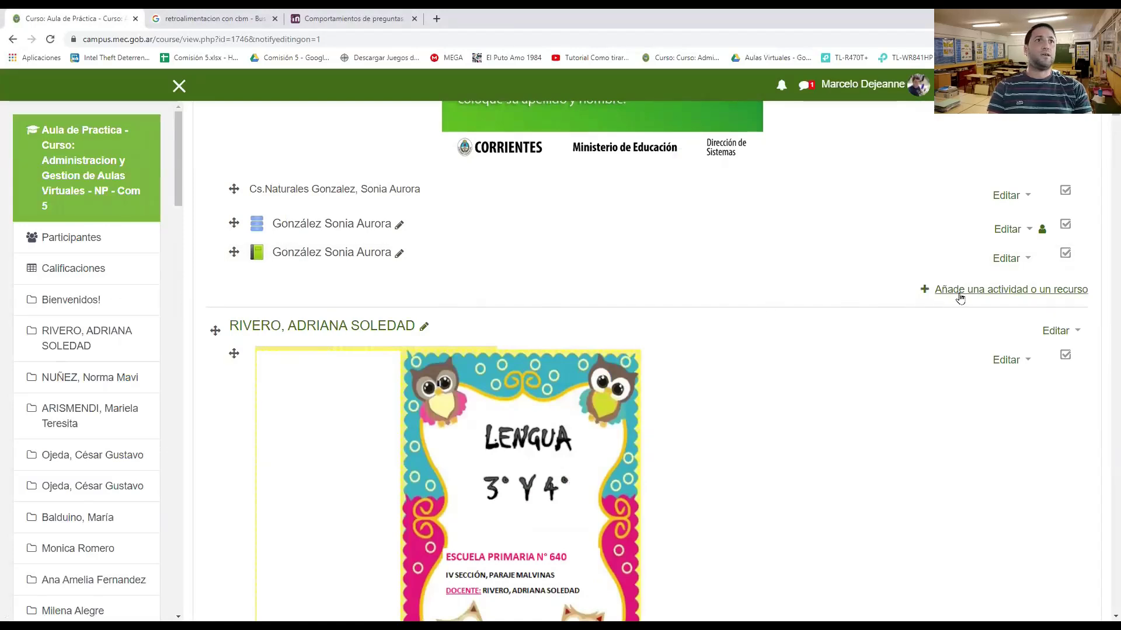
scroll(553, 289, "up", 2)
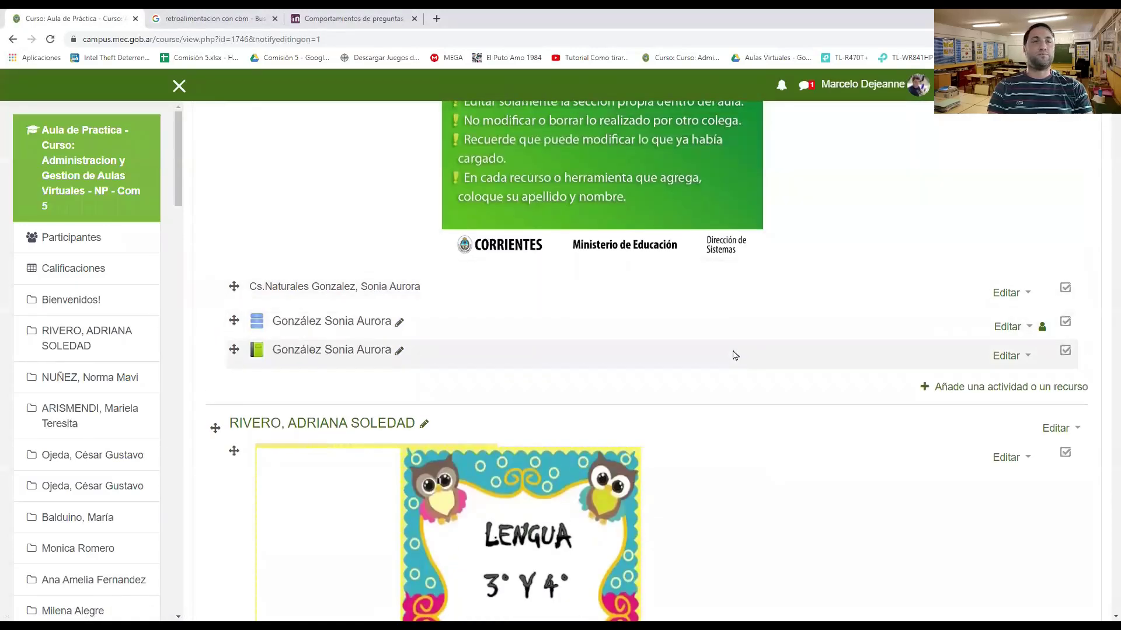
- Add a Cuestionario activity to the section containing the LENGUA 3° Y 4° folder
scroll(671, 367, "down", 8)
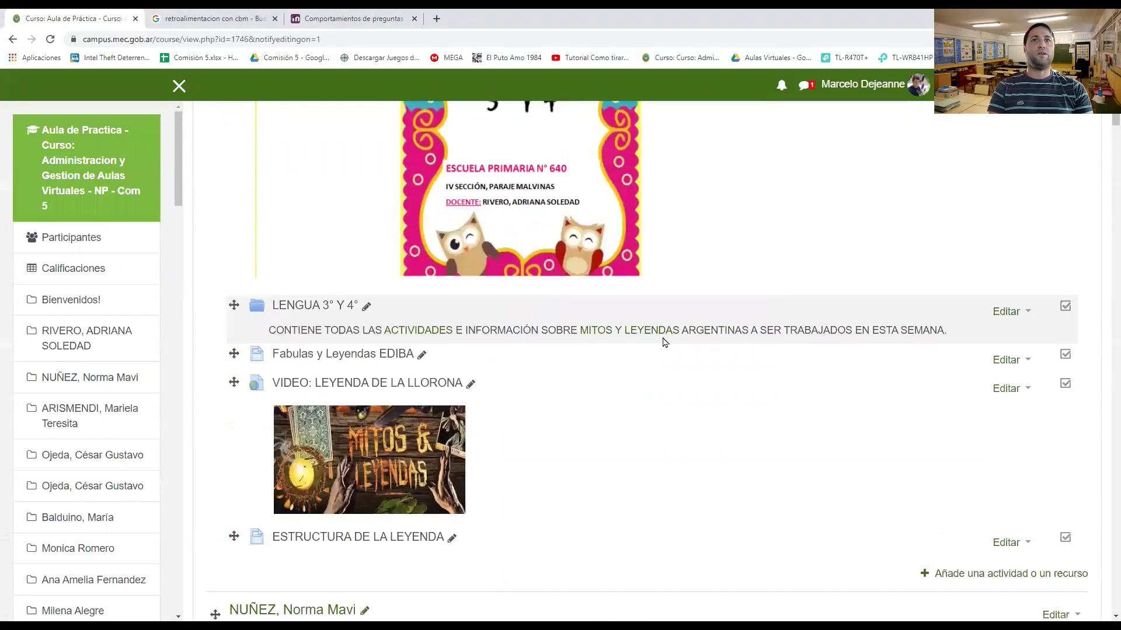
scroll(809, 420, "down", 3)
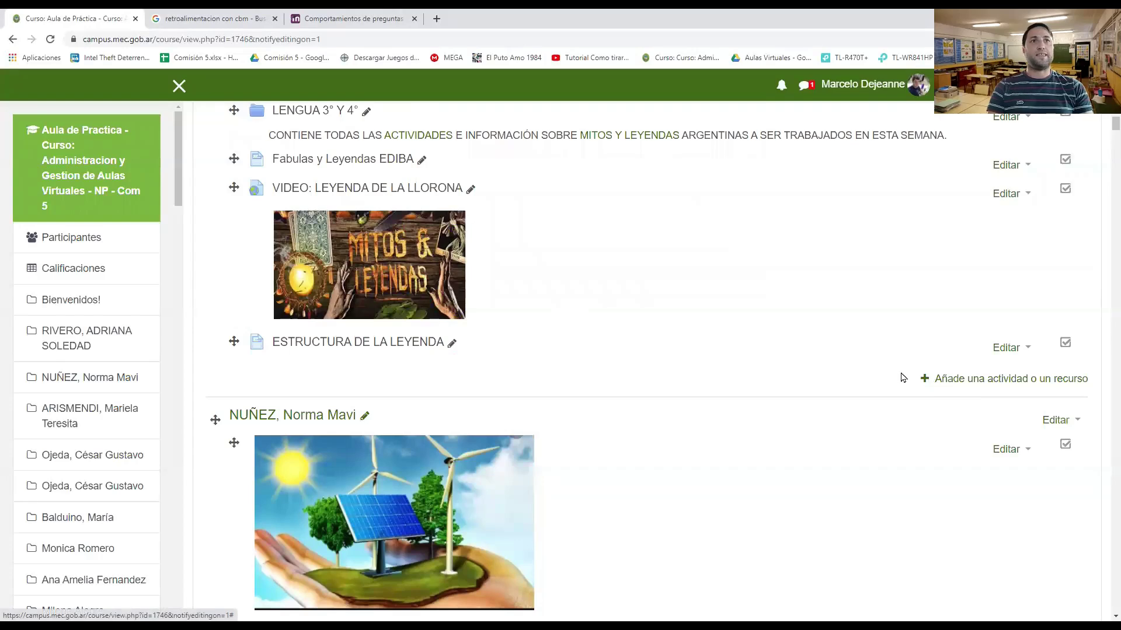
scroll(858, 380, "up", 3)
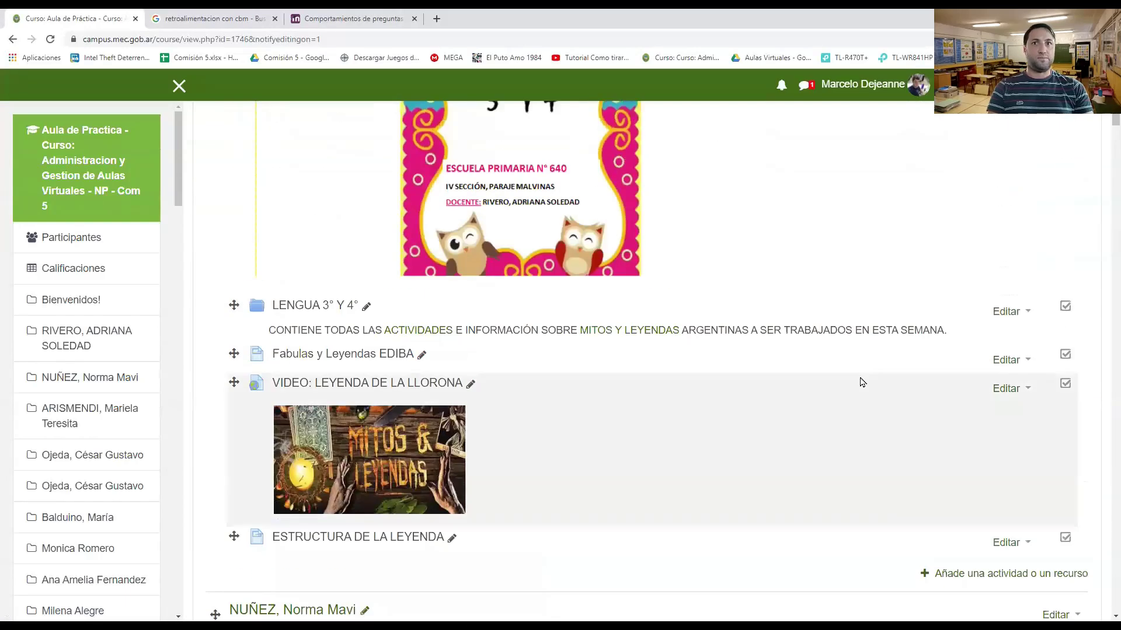
scroll(585, 438, "down", 5)
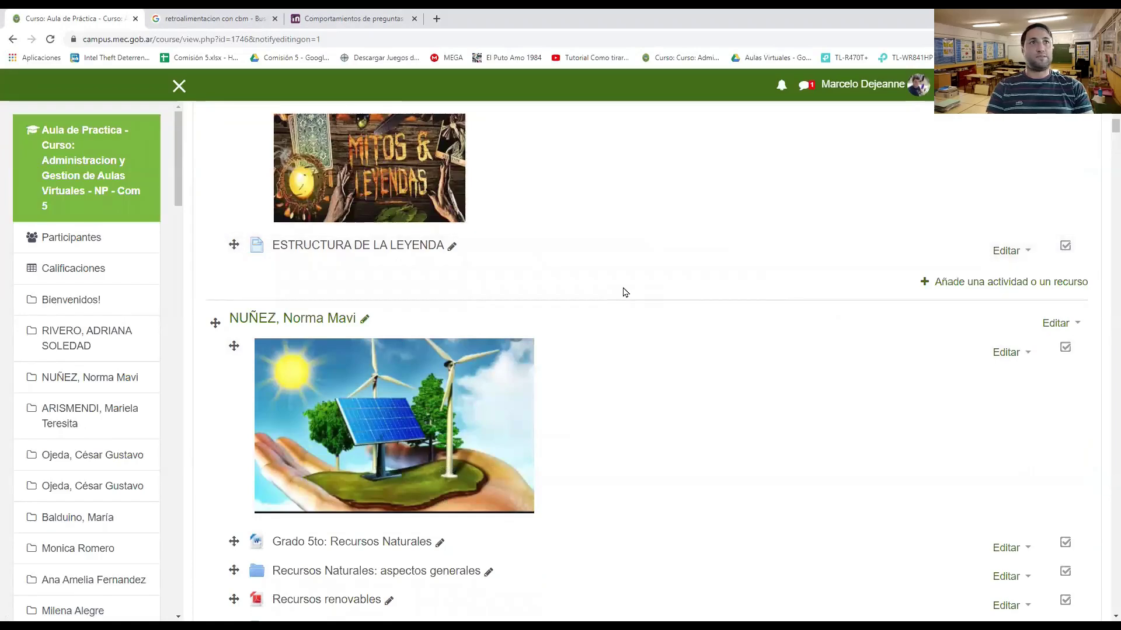
scroll(978, 295, "up", 2)
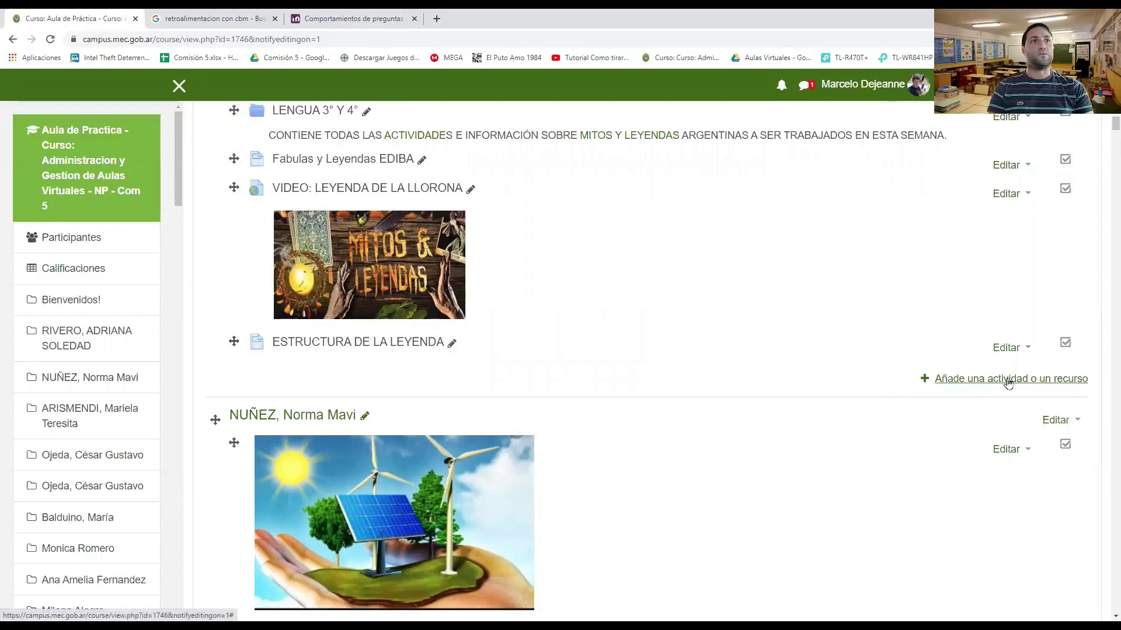
left_click(979, 384)
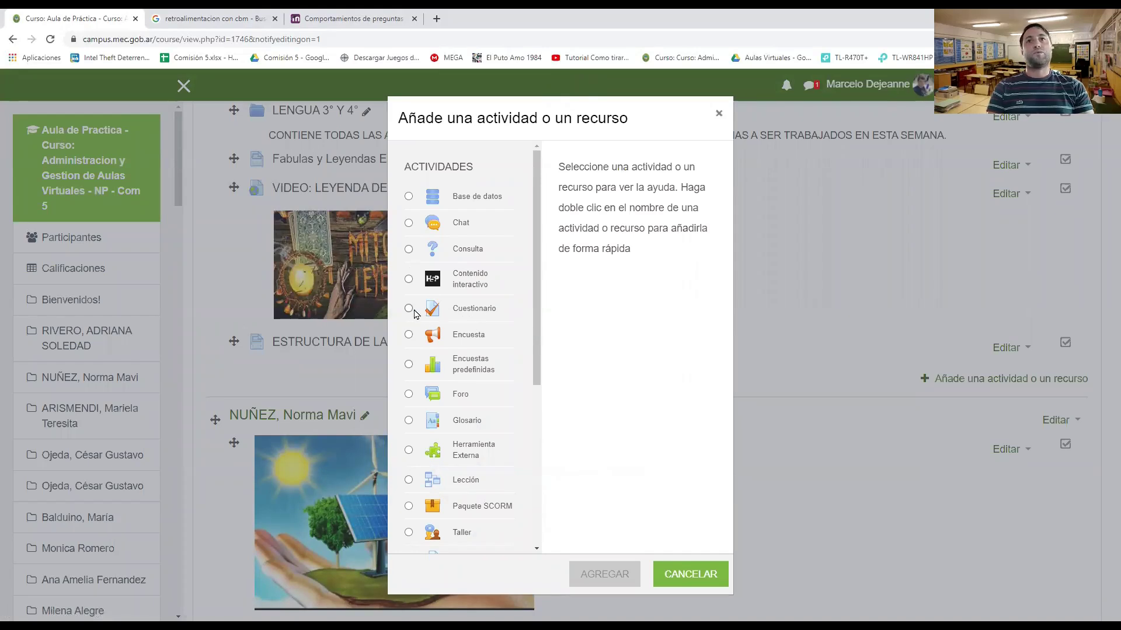
left_click(410, 309)
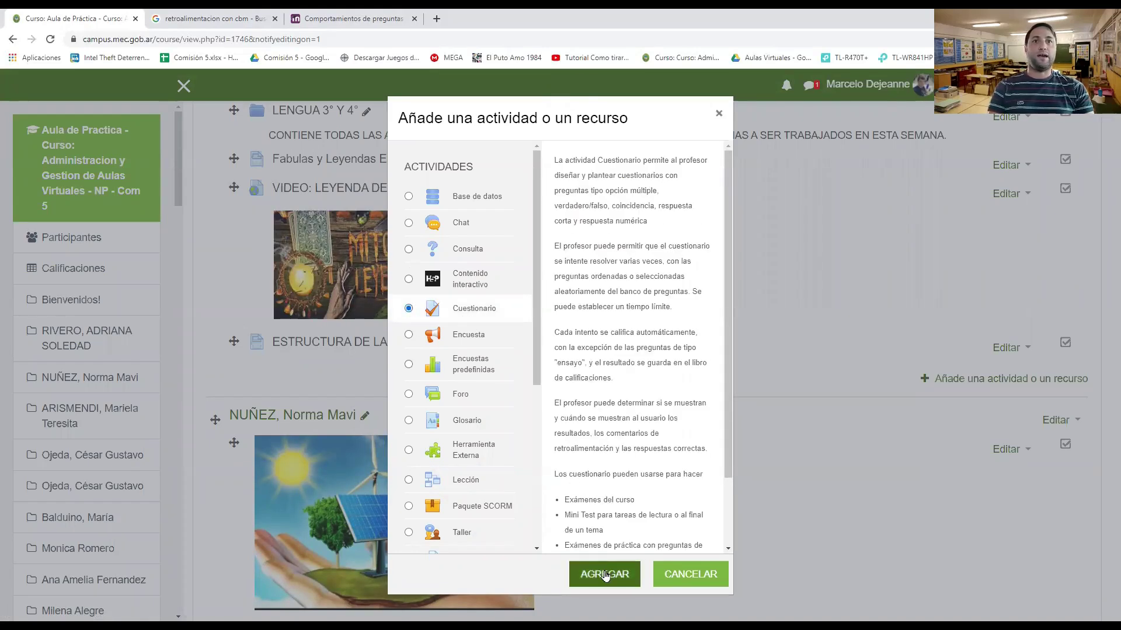
left_click(606, 576)
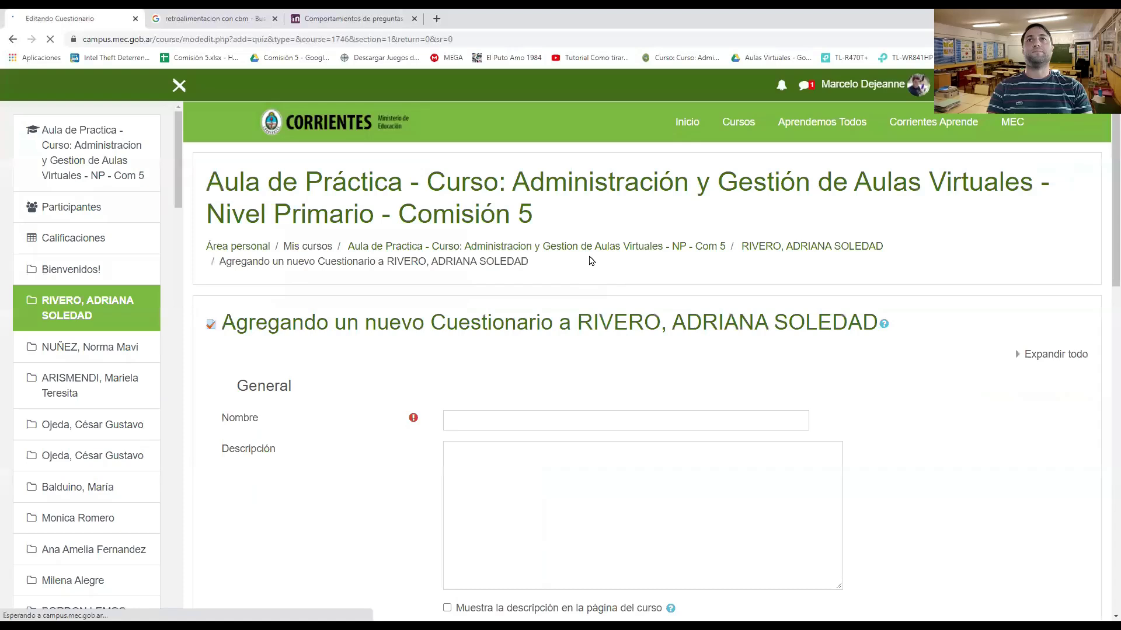
- Name the quiz "Examen Biología 4to Grado", with the accent in "Biología" corrected
scroll(546, 374, "down", 1)
scroll(547, 374, "down", 1)
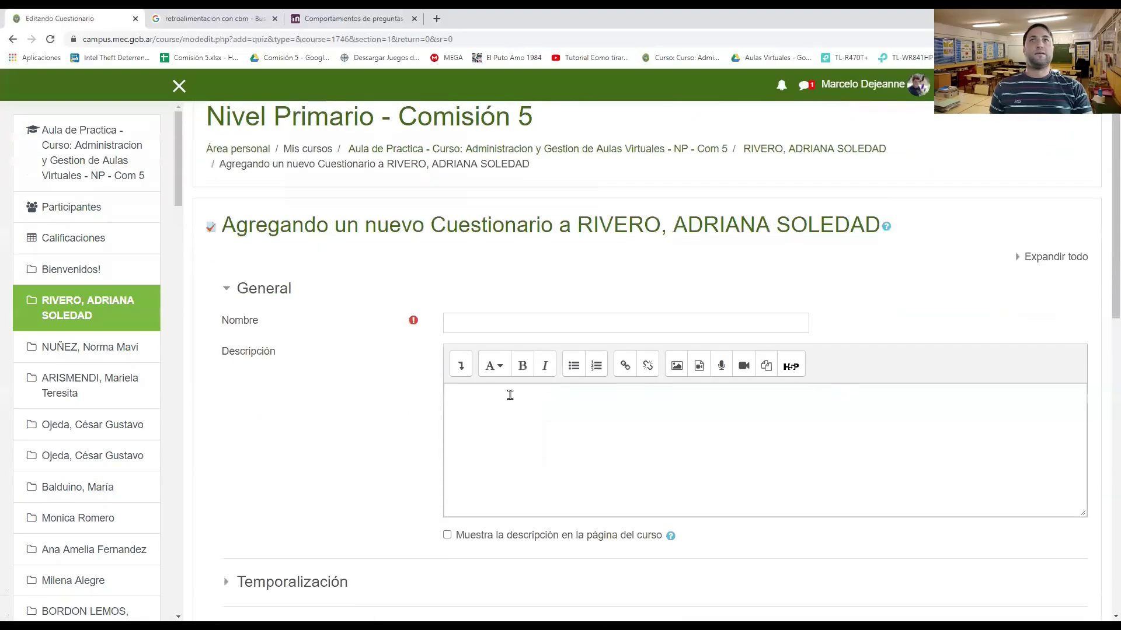
left_click(485, 326)
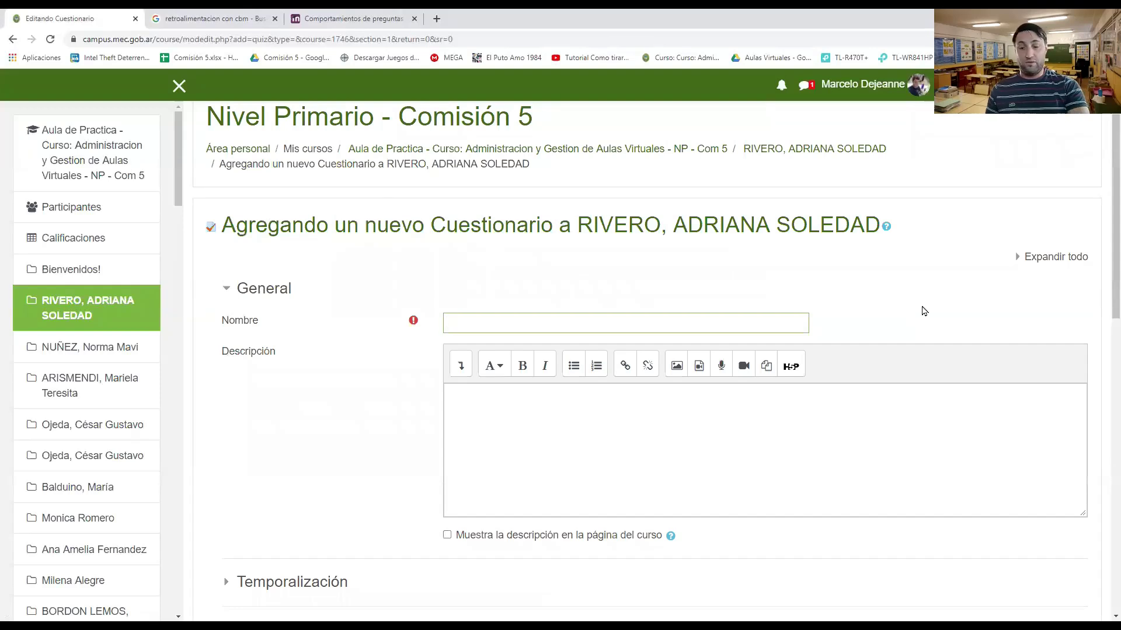
type("Examen ")
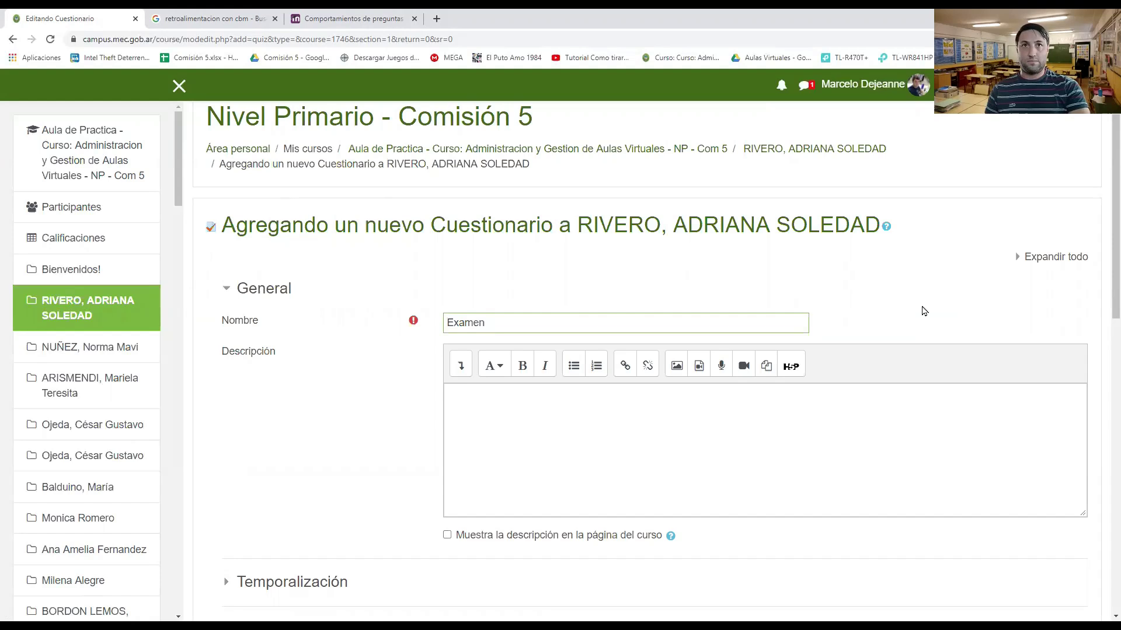
type("Biologia 4to Grado")
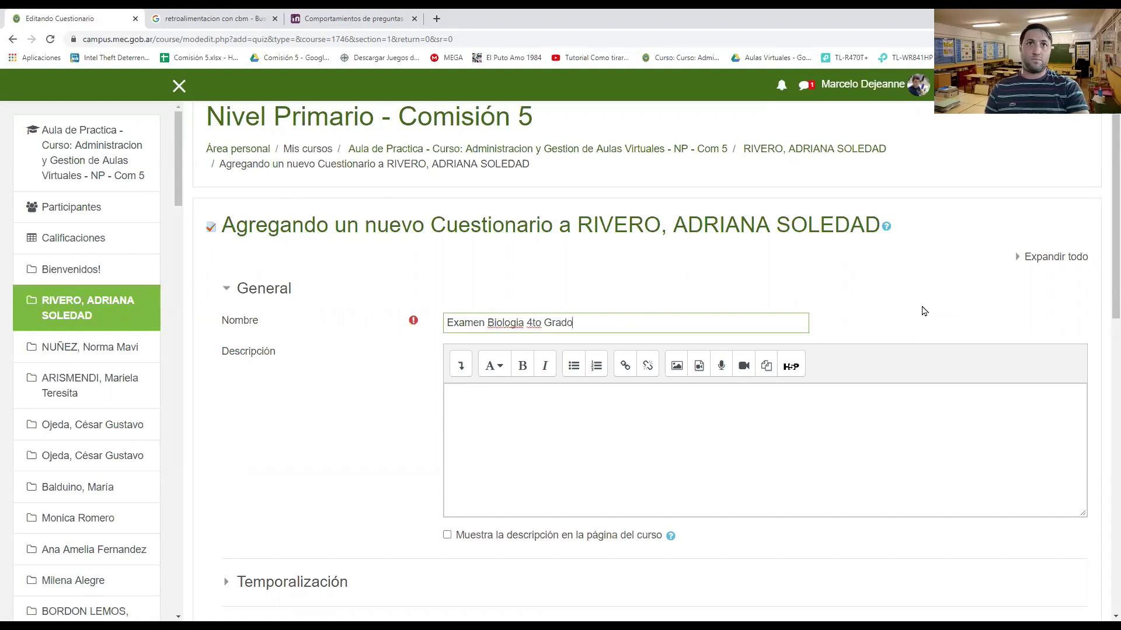
right_click(515, 323)
left_click(543, 331)
- Enter the quiz description "Examen que consta de 10 preguntas."
left_click(578, 419)
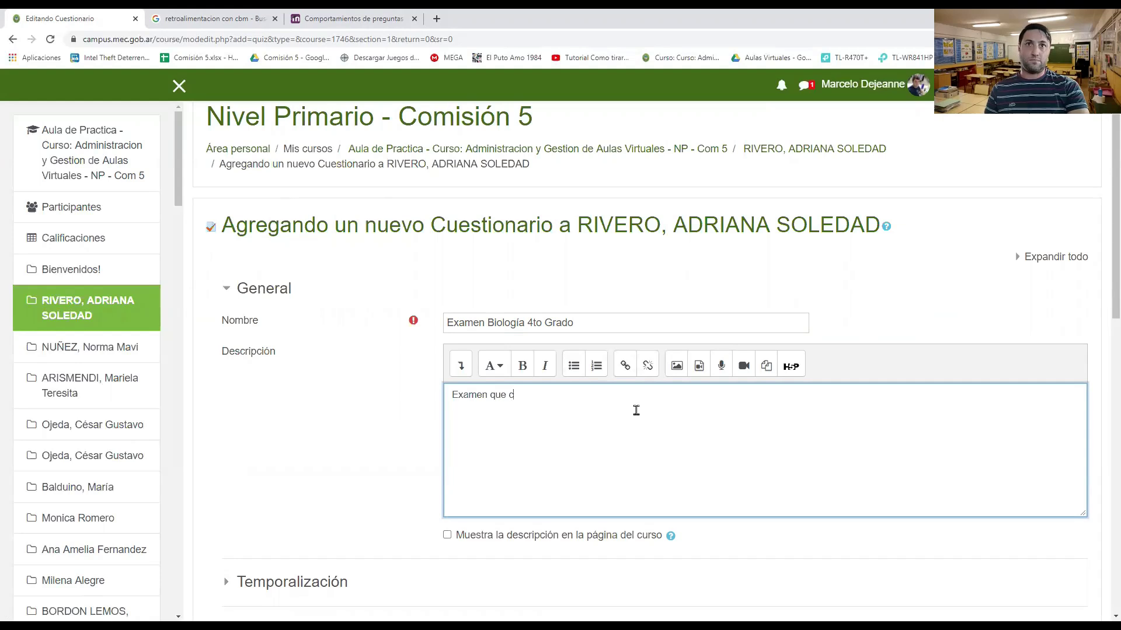
type("ra de")
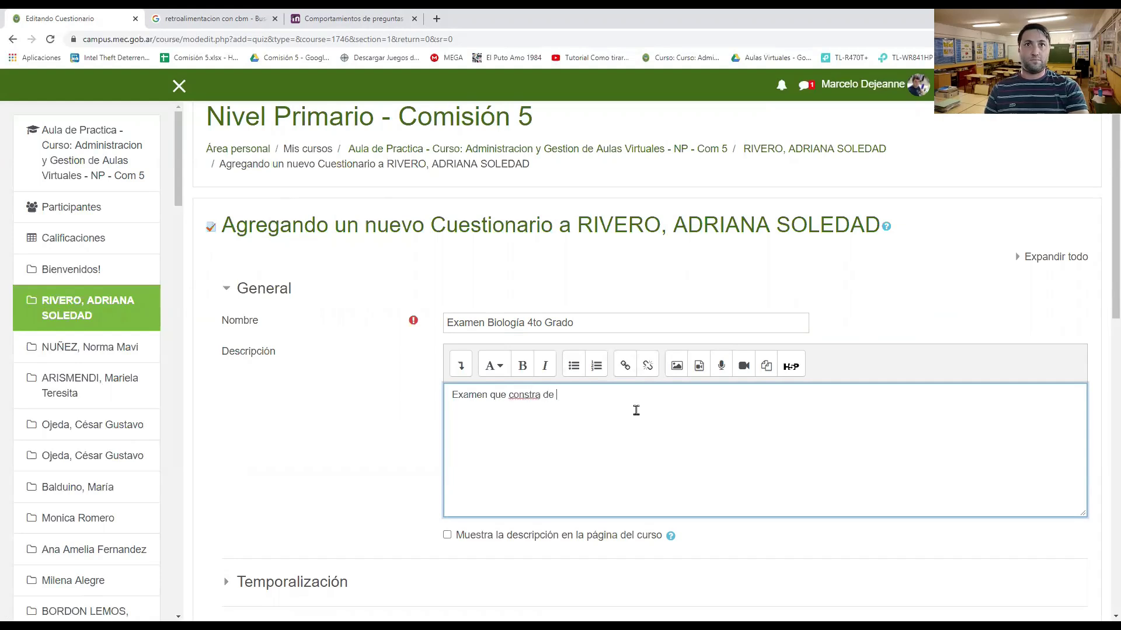
key("BackSpace")
key("BackSpace")
key("BackSpace")
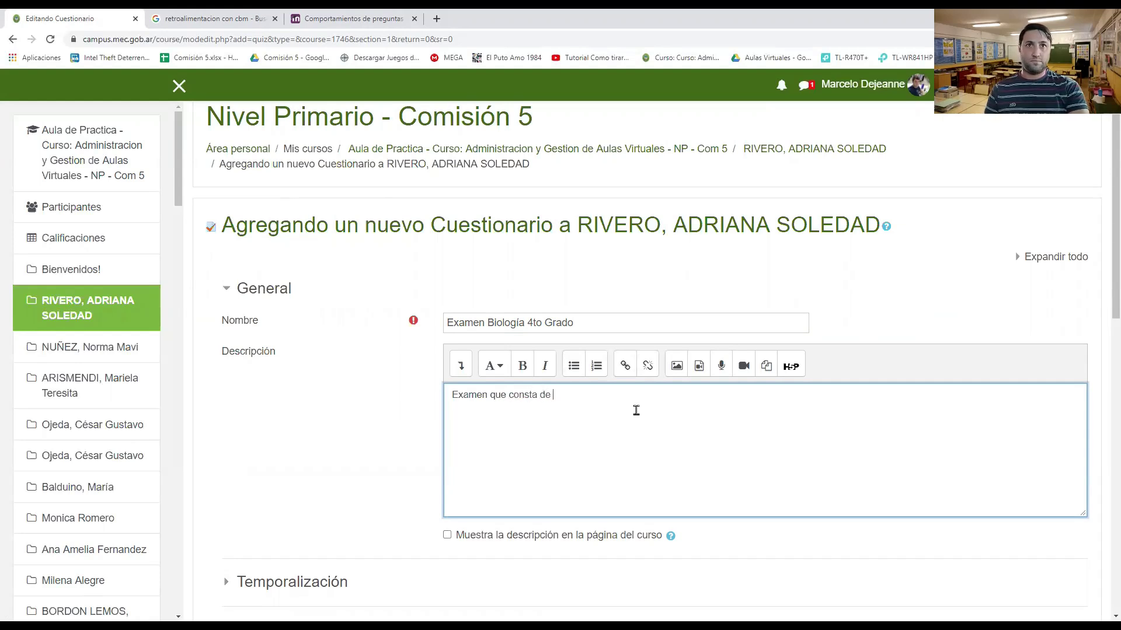
type("a de 10 preguntas.")
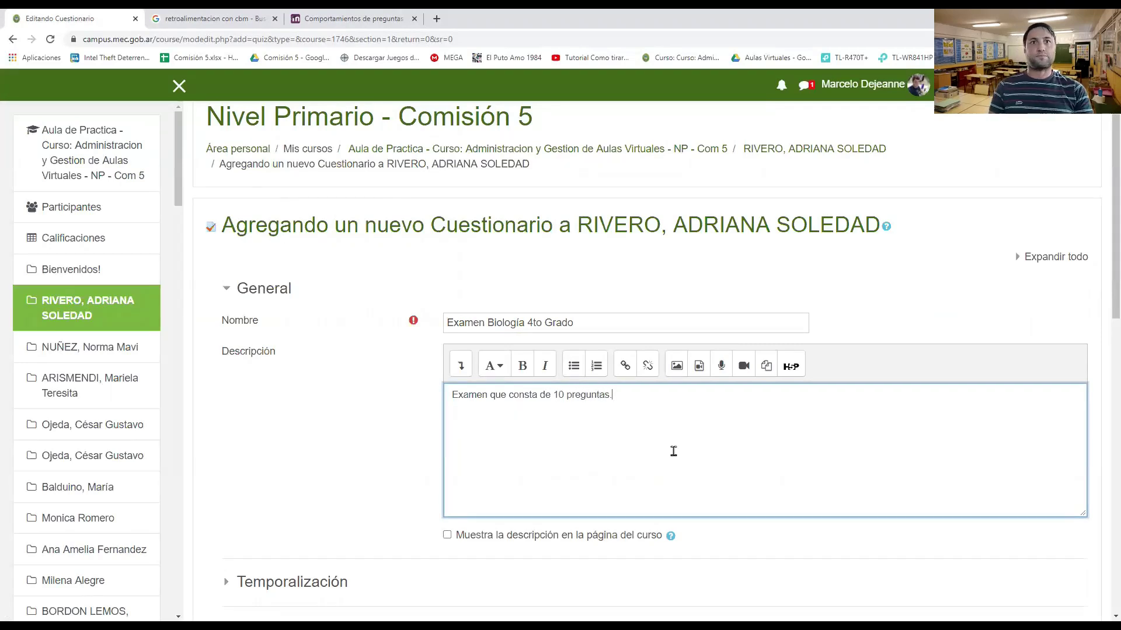
- Look over the quiz's setting sections and expand the Temporalización settings
scroll(670, 453, "down", 3)
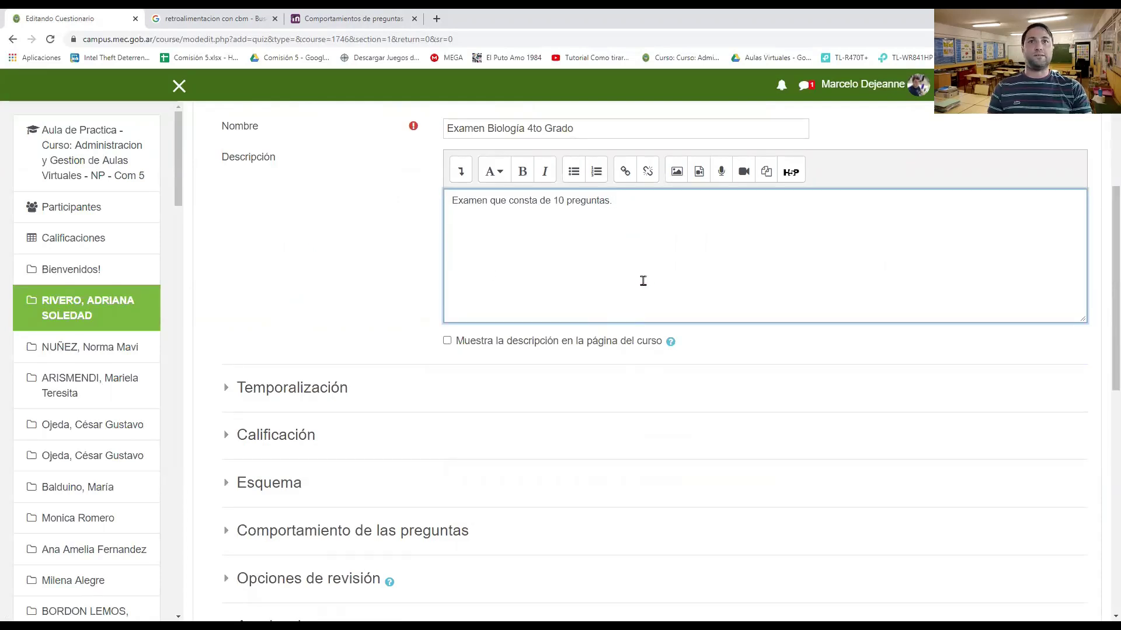
scroll(625, 290, "down", 2)
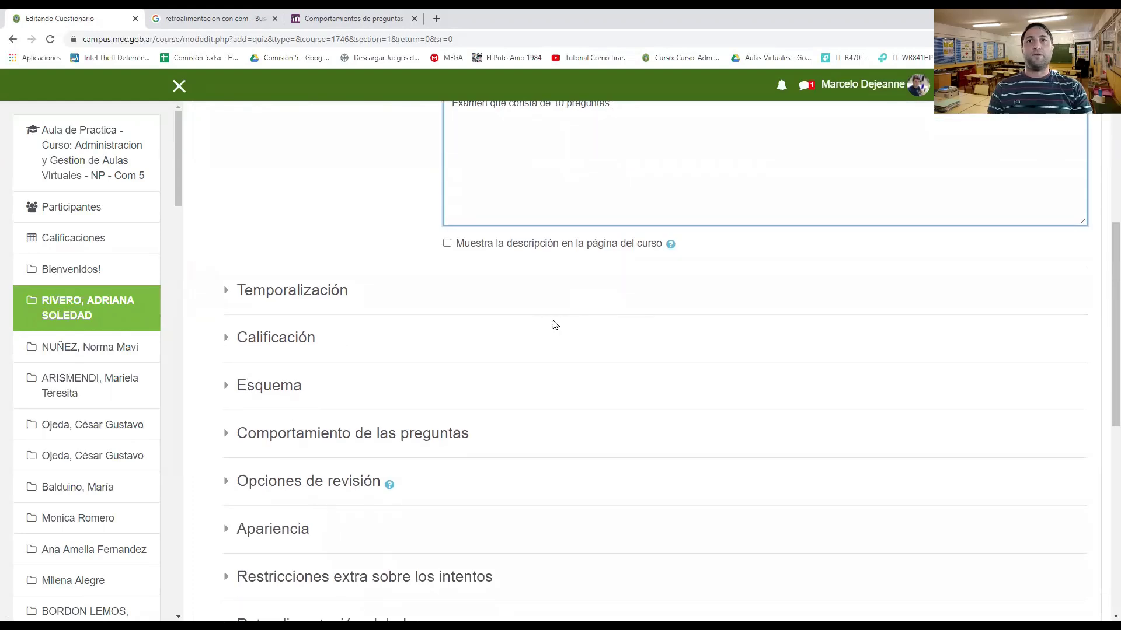
scroll(287, 399, "down", 5)
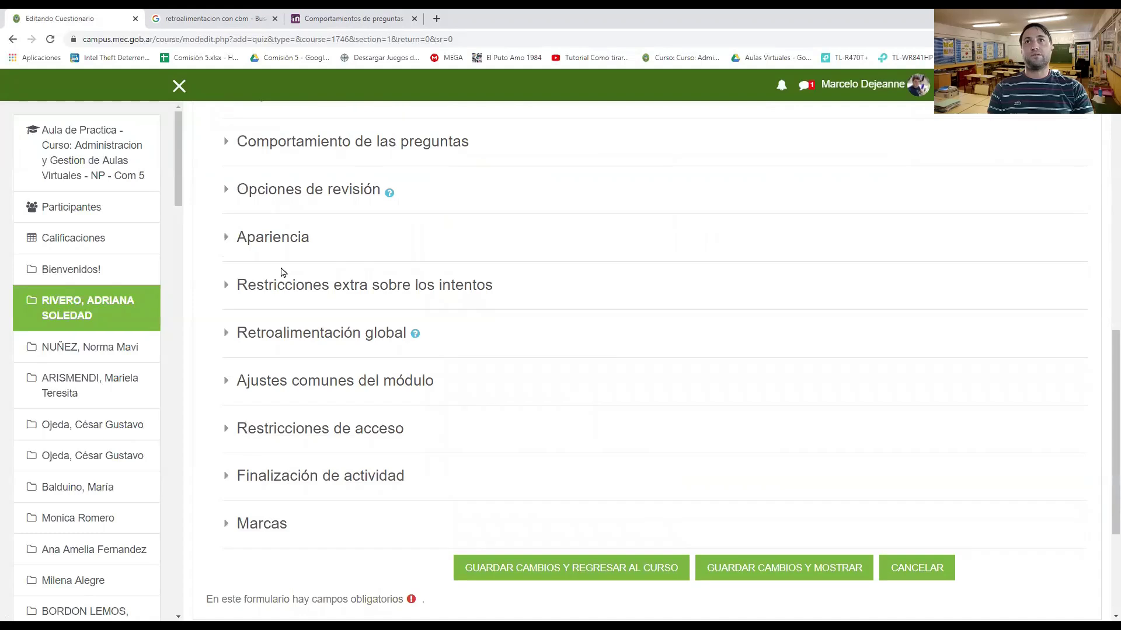
scroll(280, 270, "up", 3)
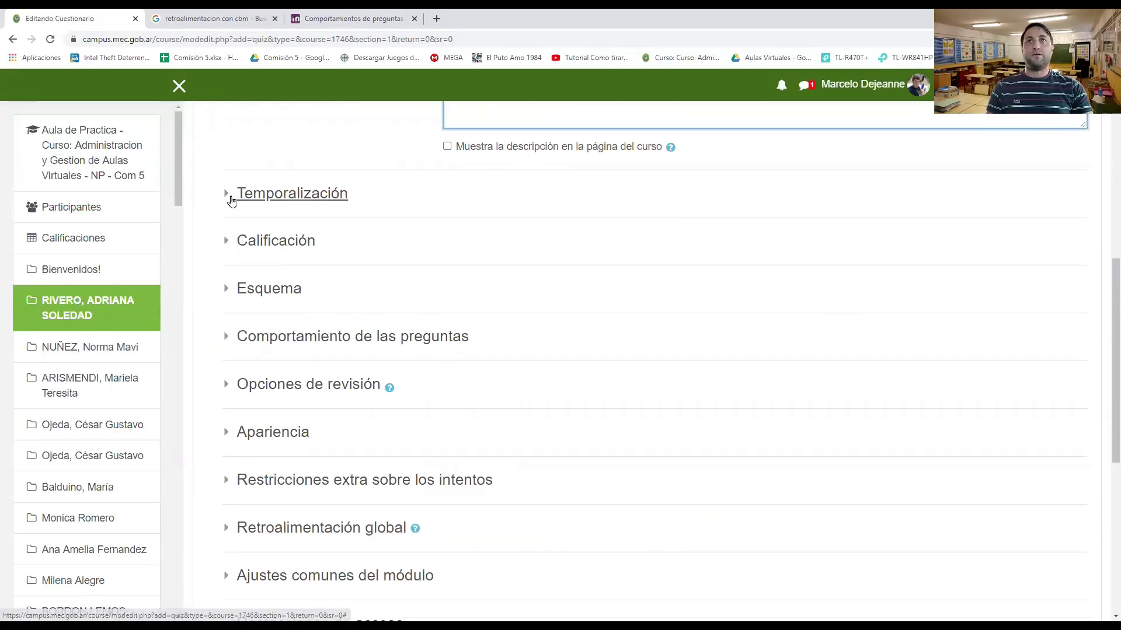
left_click(231, 200)
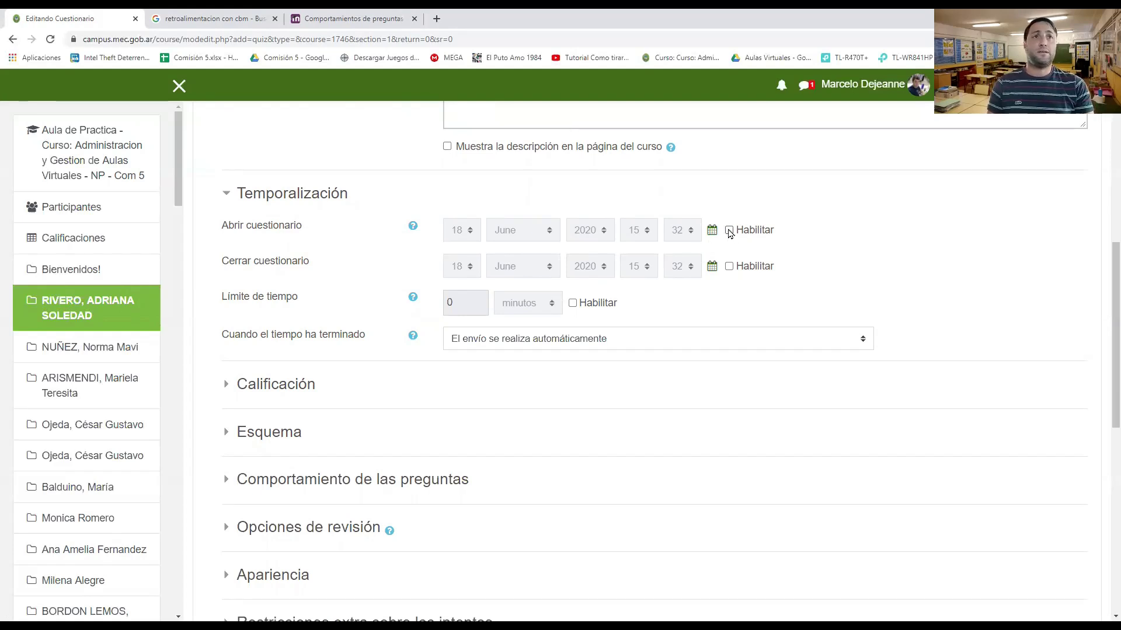
- Try enabling the quiz's opening and closing dates, checking the day, month and year choices for the opening
left_click(729, 231)
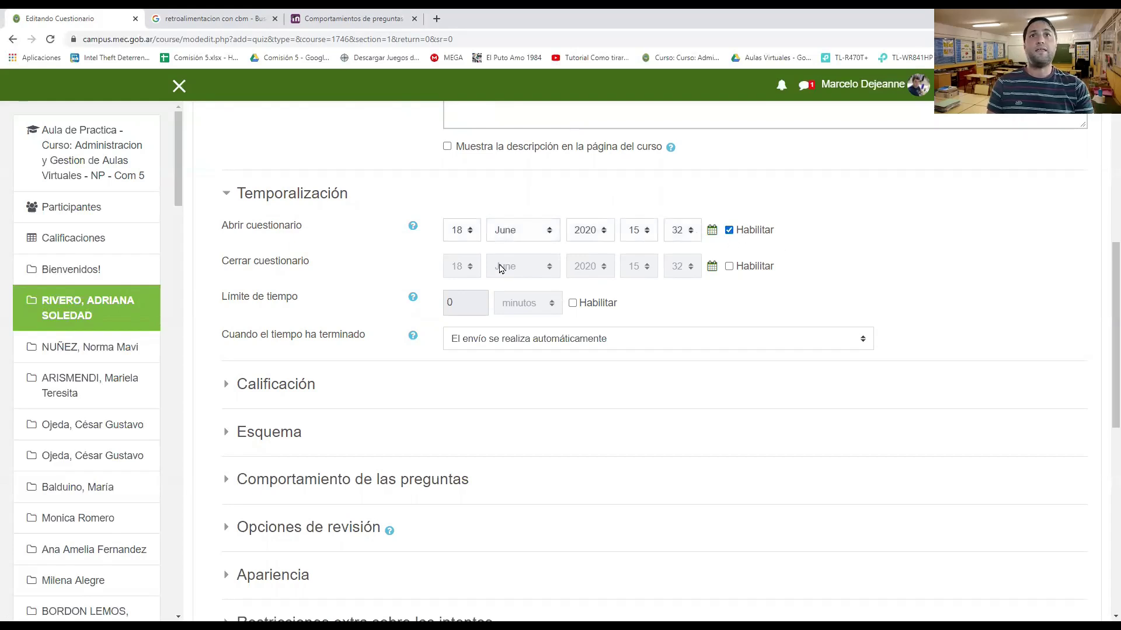
left_click(472, 233)
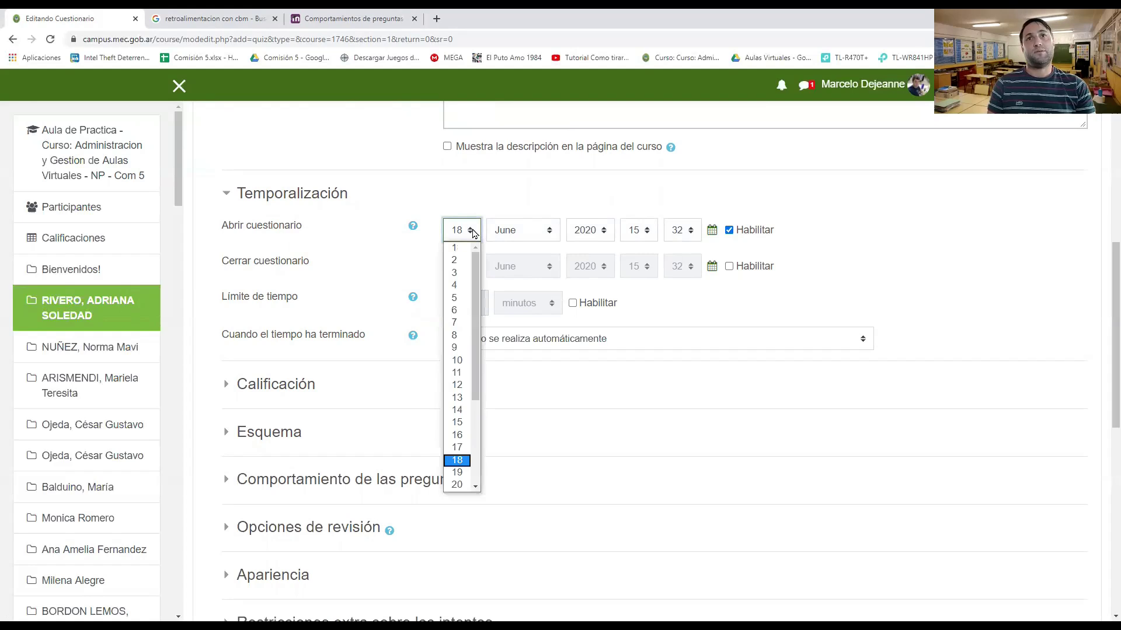
left_click(473, 233)
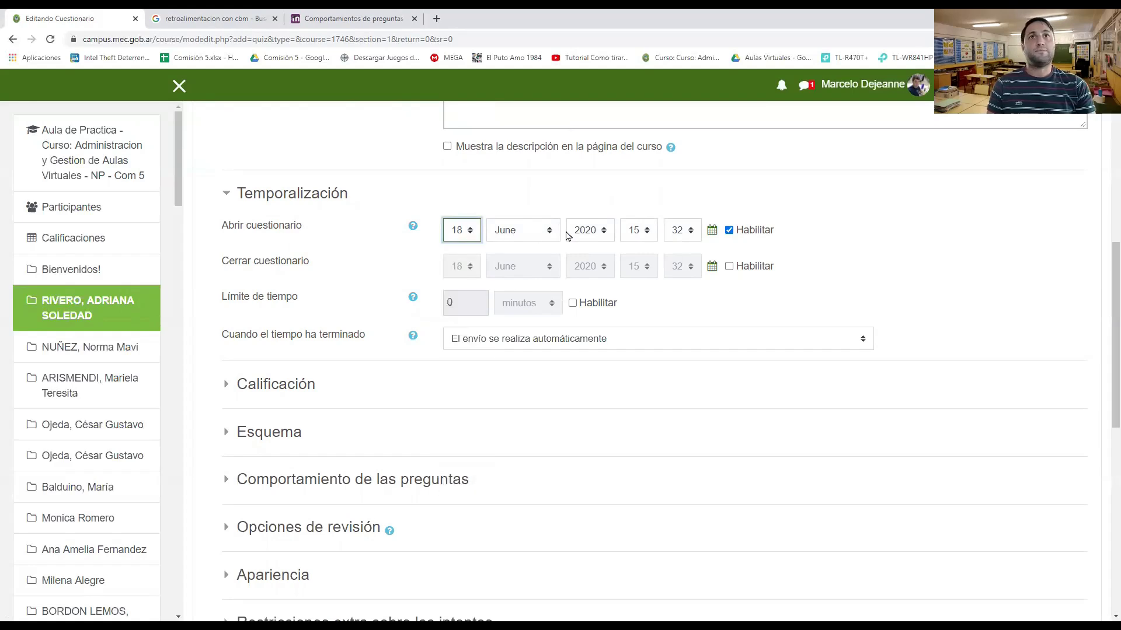
left_click(551, 233)
left_click(553, 233)
left_click(604, 233)
left_click(602, 231)
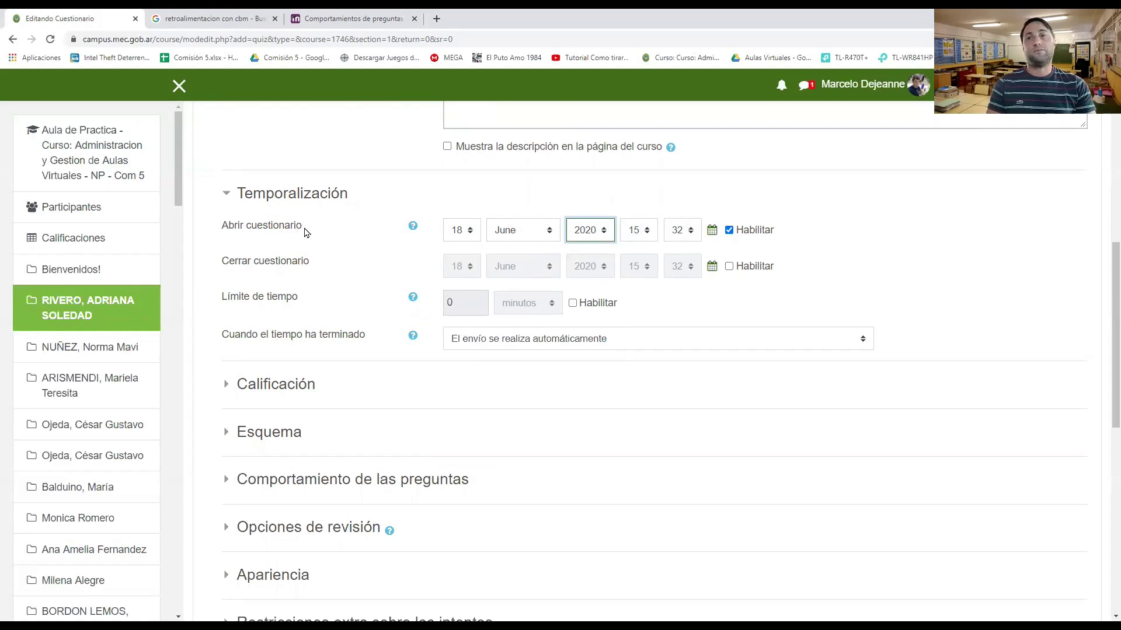
left_click(729, 230)
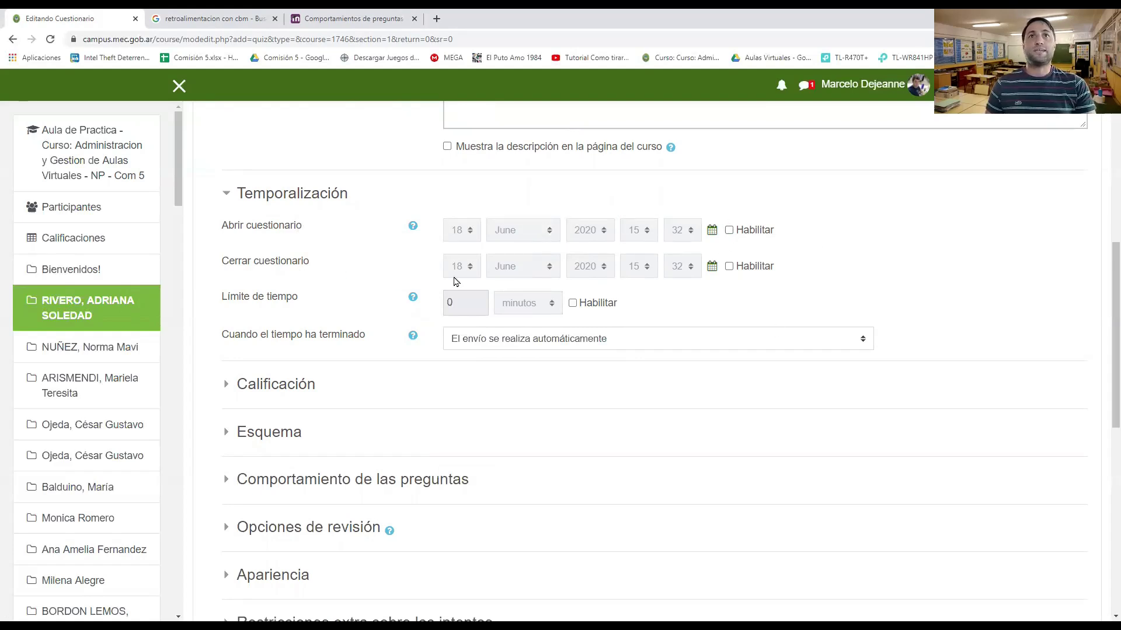
left_click(729, 266)
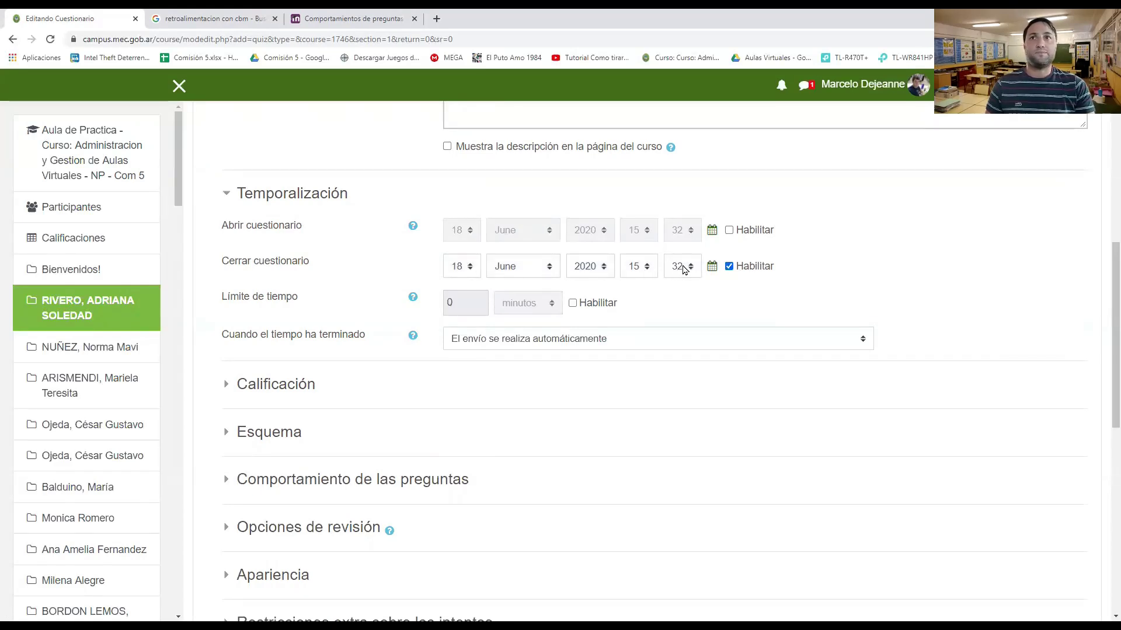
left_click(729, 267)
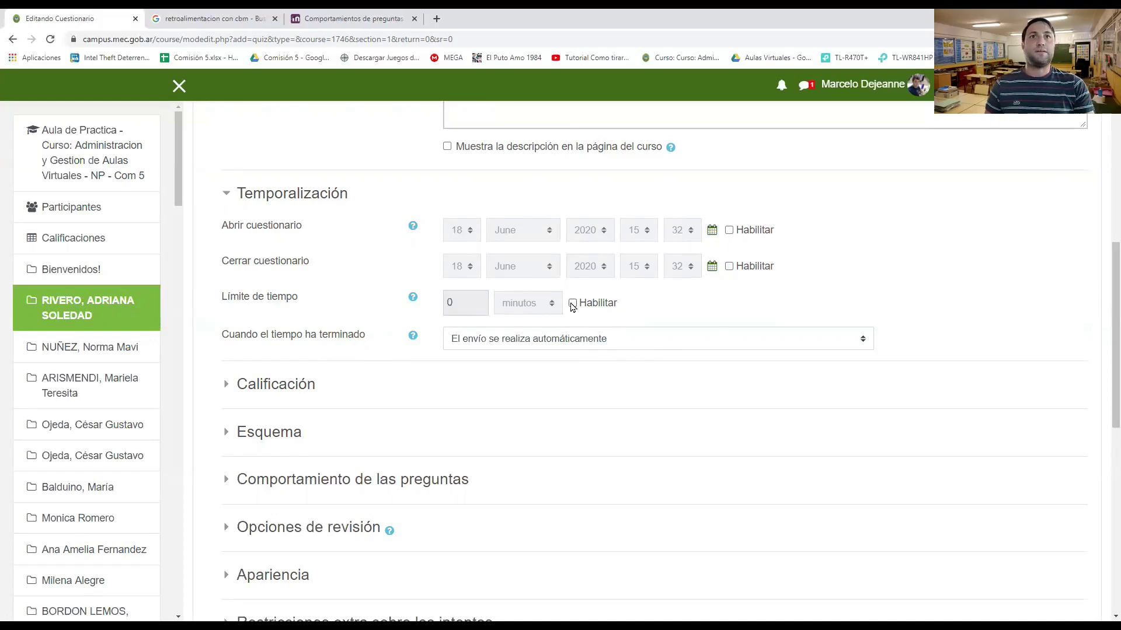
- Enable the quiz's time limit and set it to 30 minutes
left_click(572, 304)
left_click_drag(463, 305, 369, 302)
type("30")
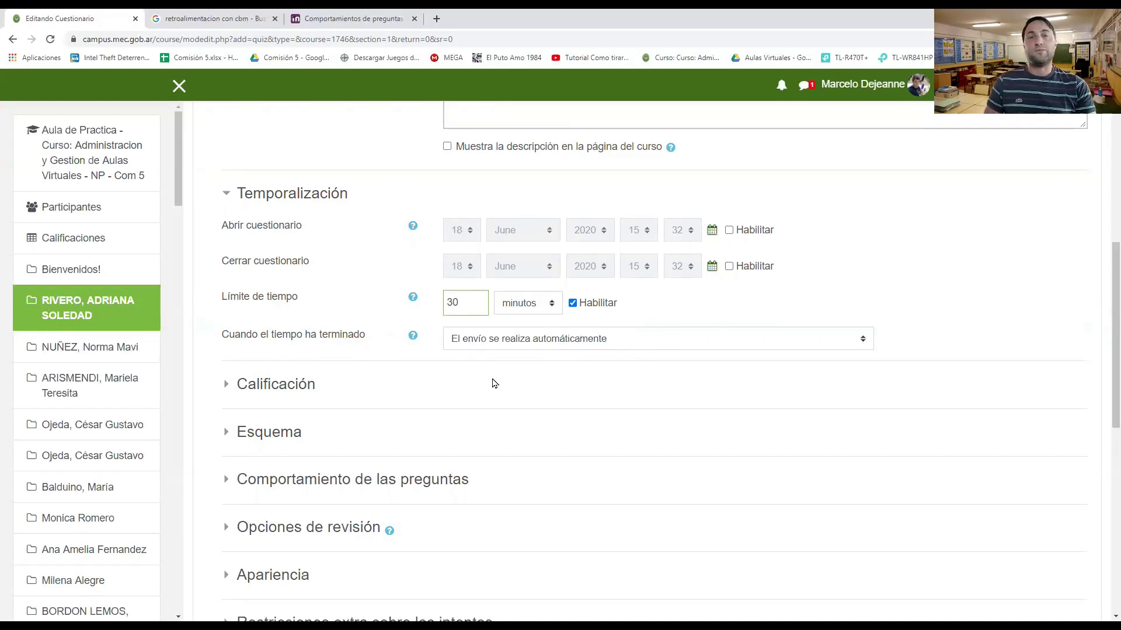
left_click_drag(459, 303, 444, 304)
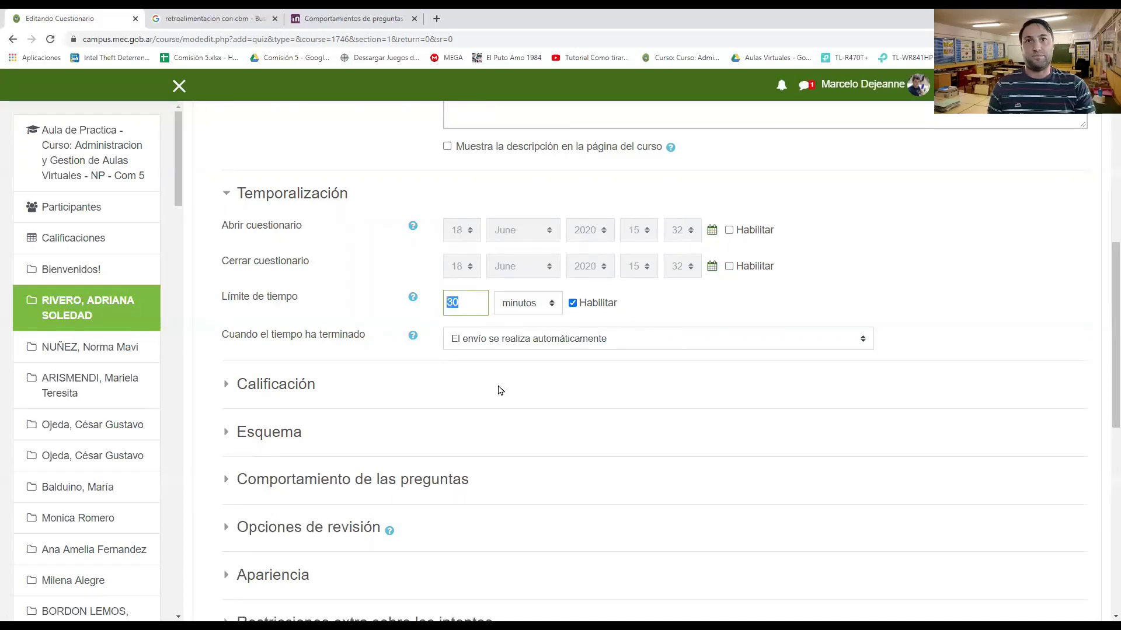
left_click(668, 313)
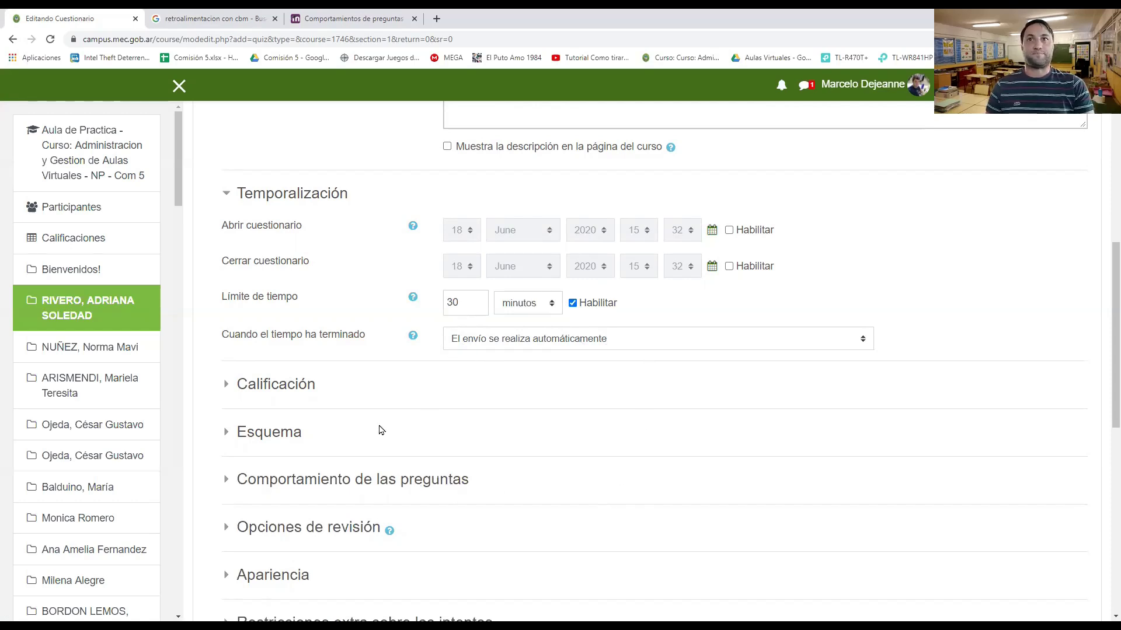
- Expand the Calificación settings and set the quiz's passing grade to 7
left_click(227, 385)
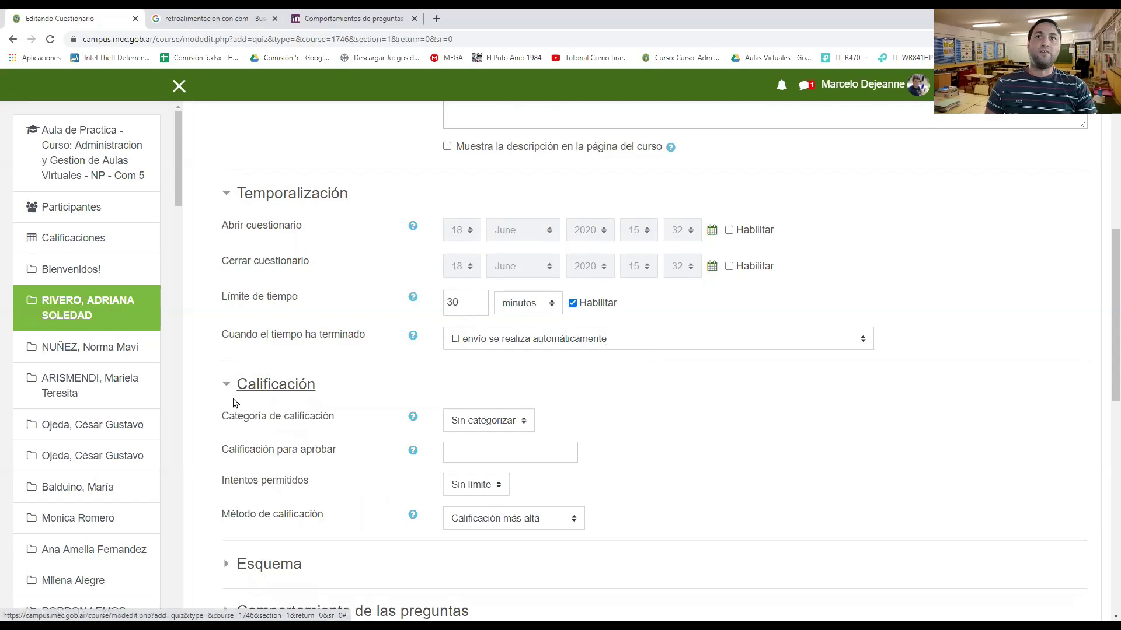
scroll(365, 418, "down", 3)
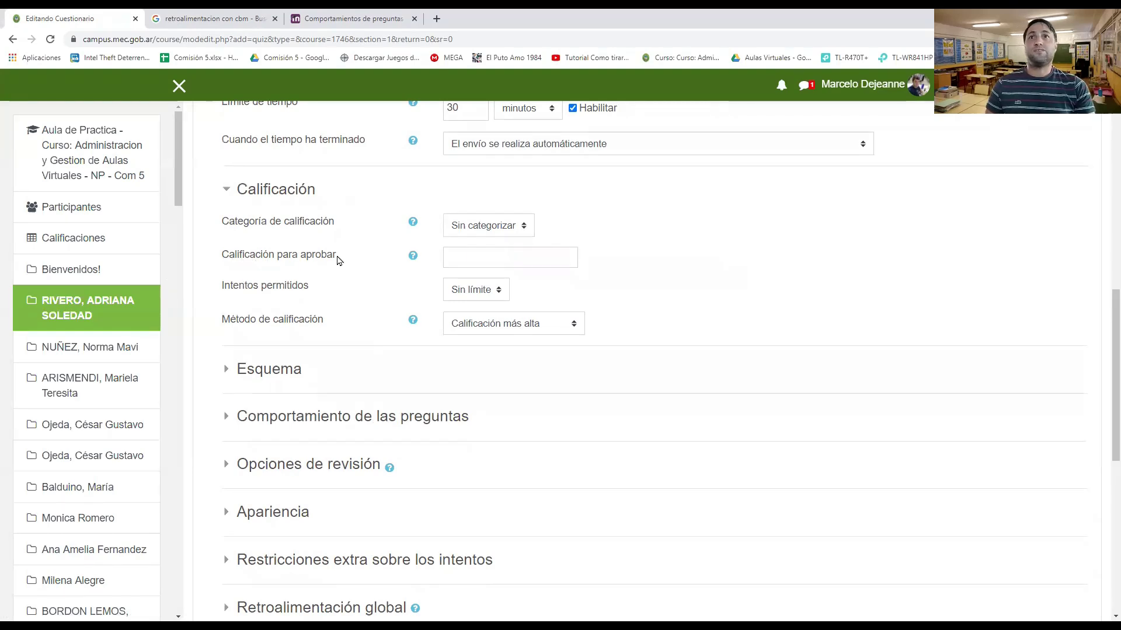
left_click(475, 257)
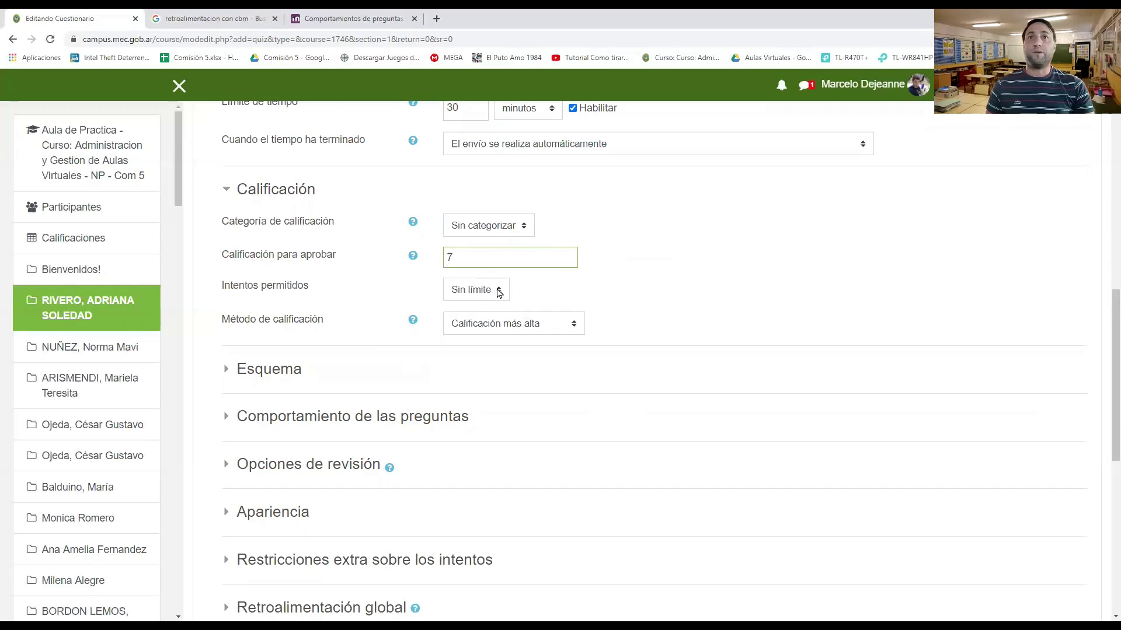
- Limit the quiz's allowed attempts to 1
left_click(499, 292)
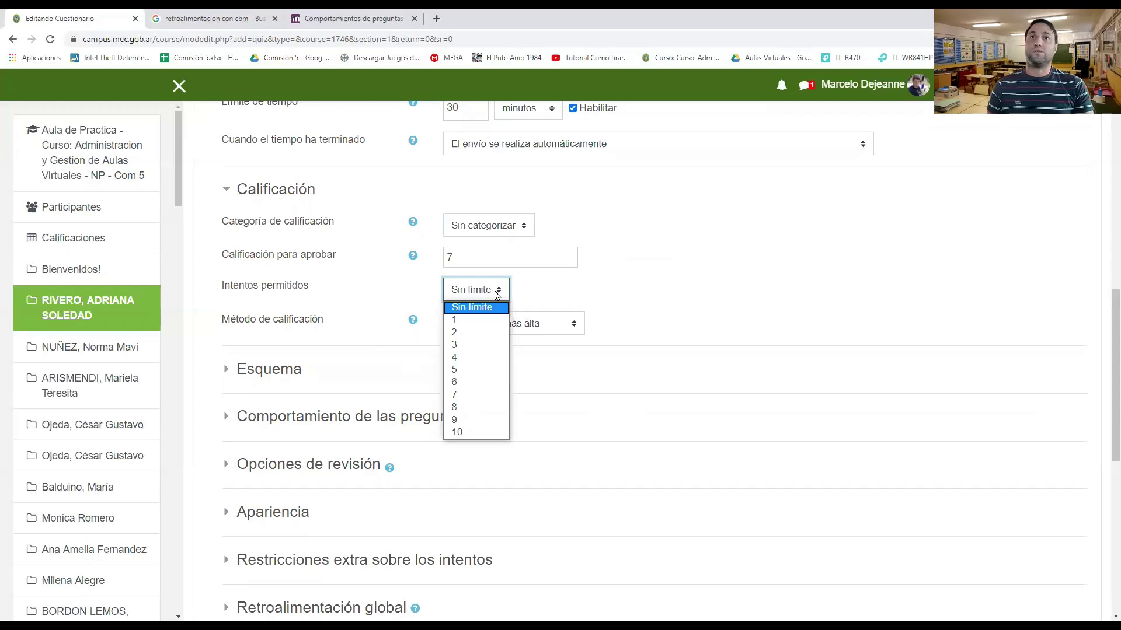
left_click(498, 295)
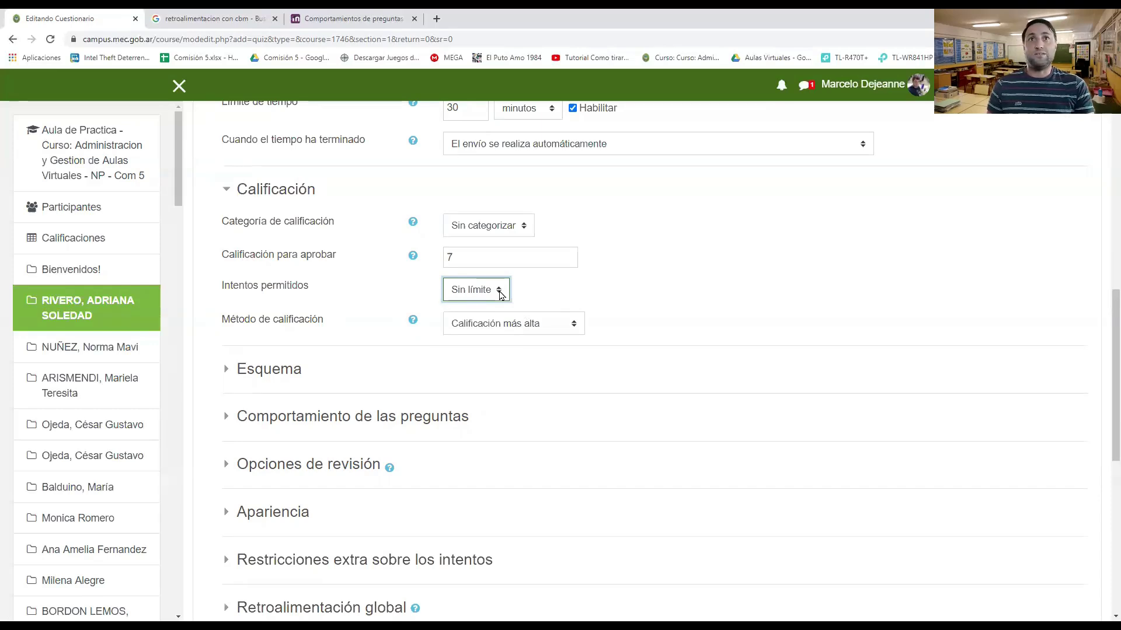
left_click(501, 295)
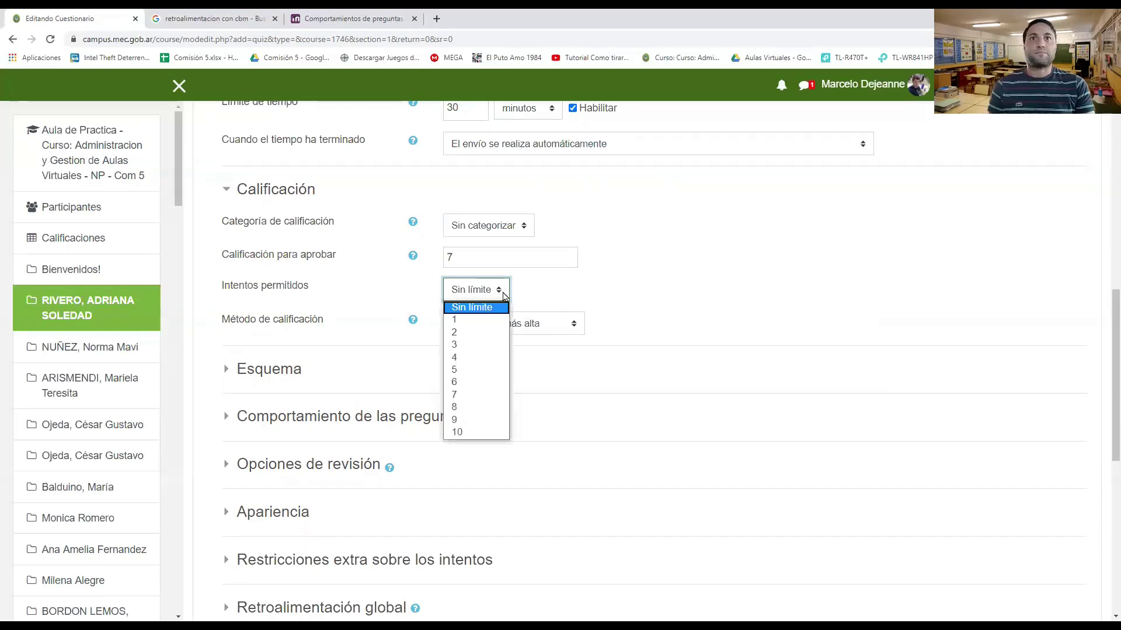
left_click(475, 321)
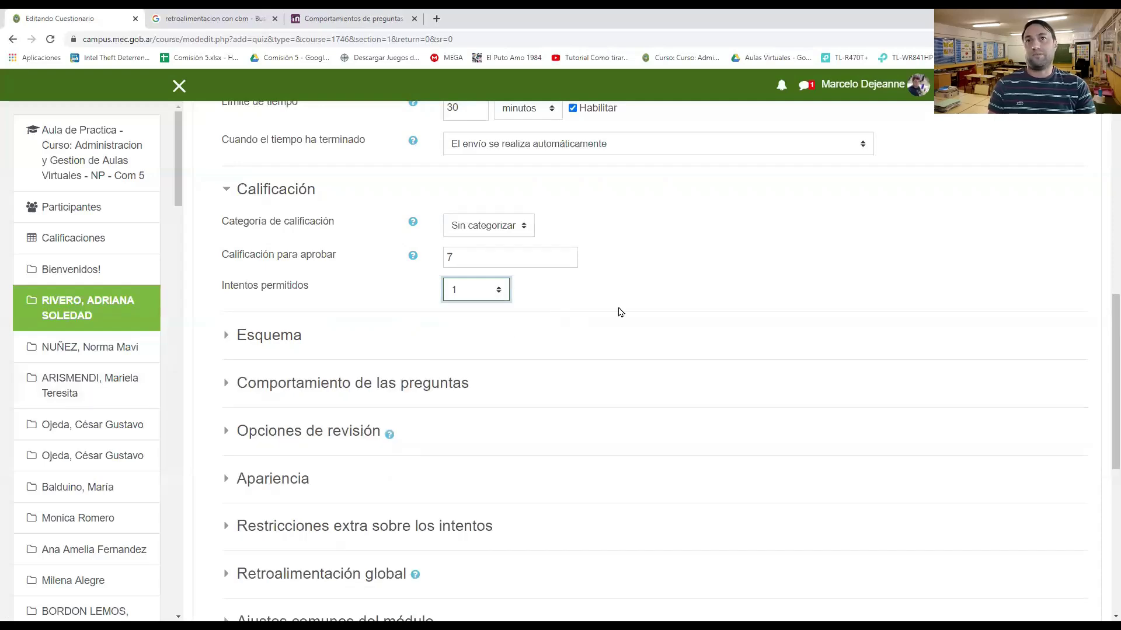
left_click(500, 292)
left_click(573, 295)
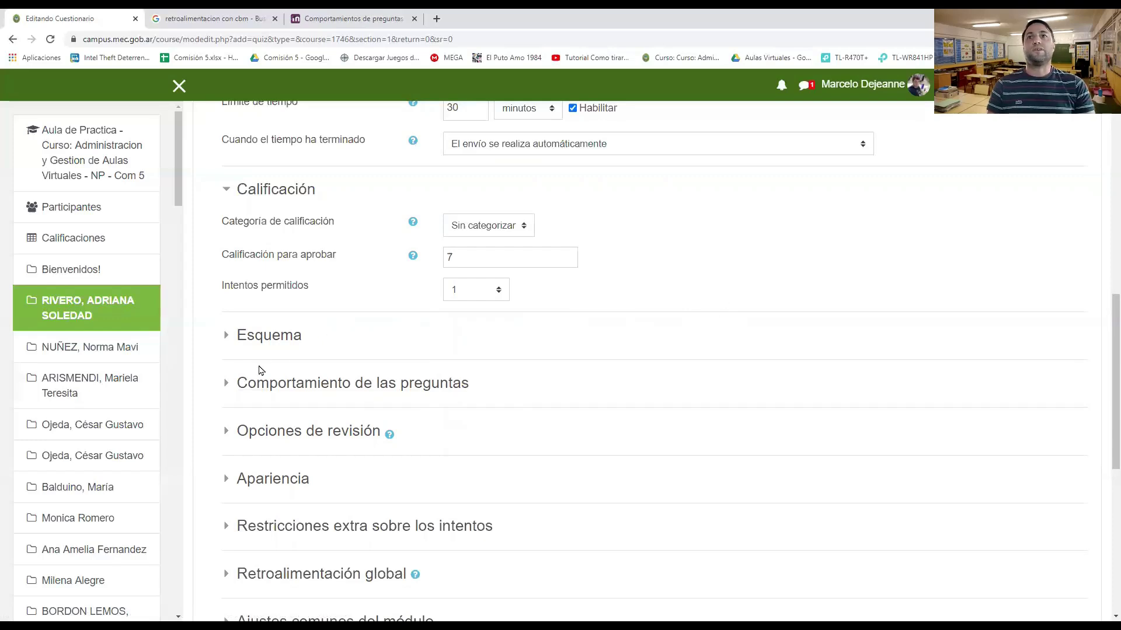
- Expand the Esquema settings and have the quiz start a new page every 10 questions
left_click(228, 343)
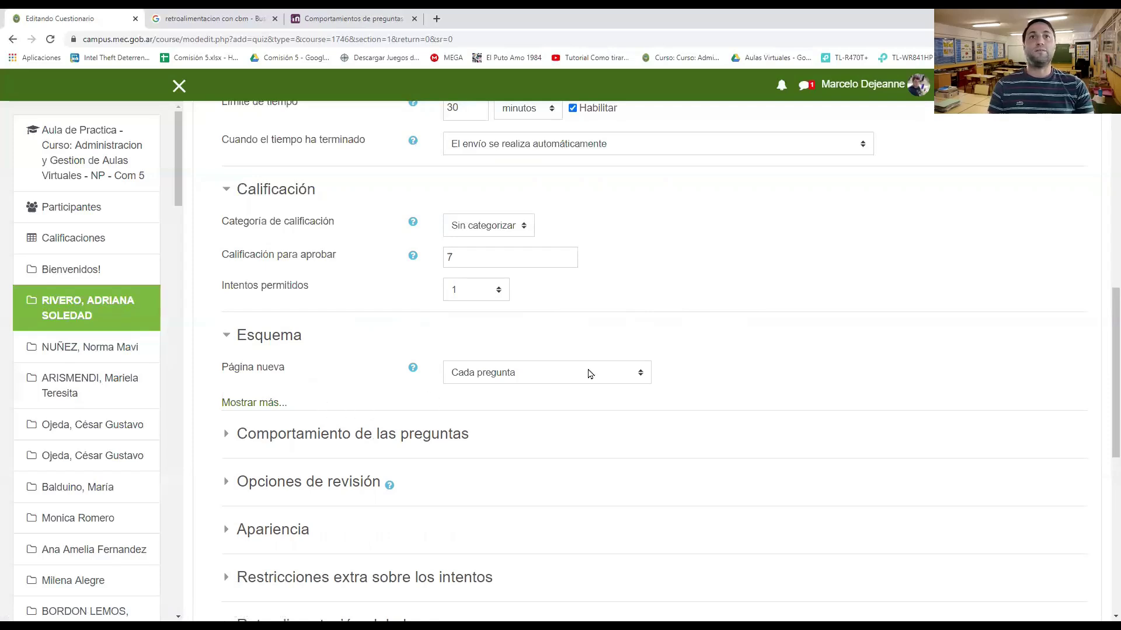
left_click(642, 378)
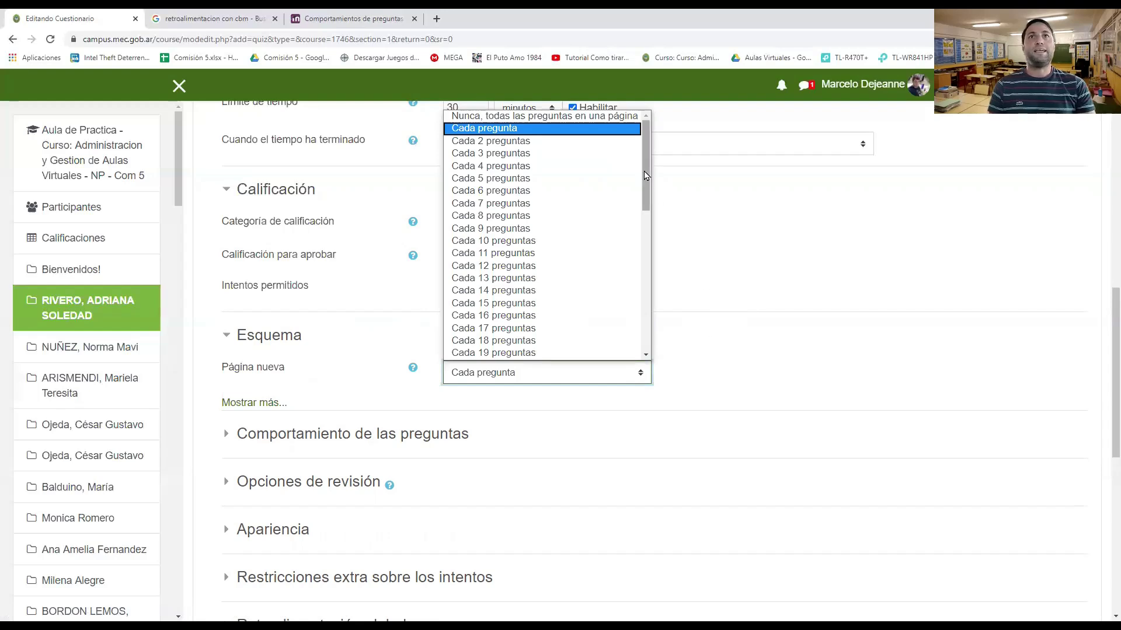
scroll(644, 186, "down", 6)
scroll(642, 200, "up", 2)
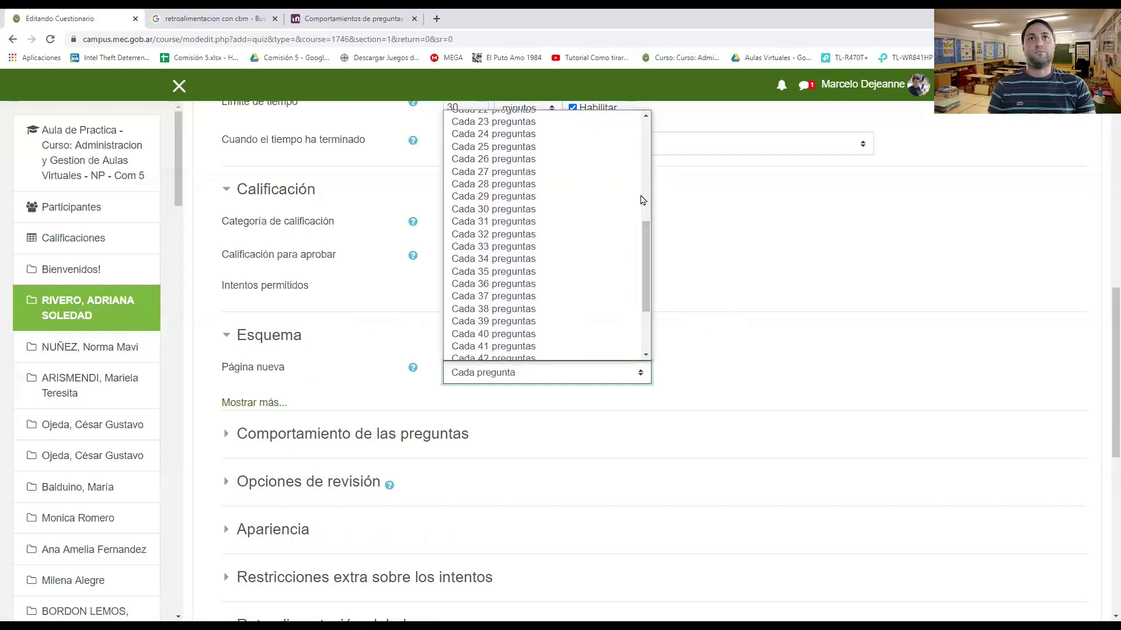
scroll(642, 199, "up", 5)
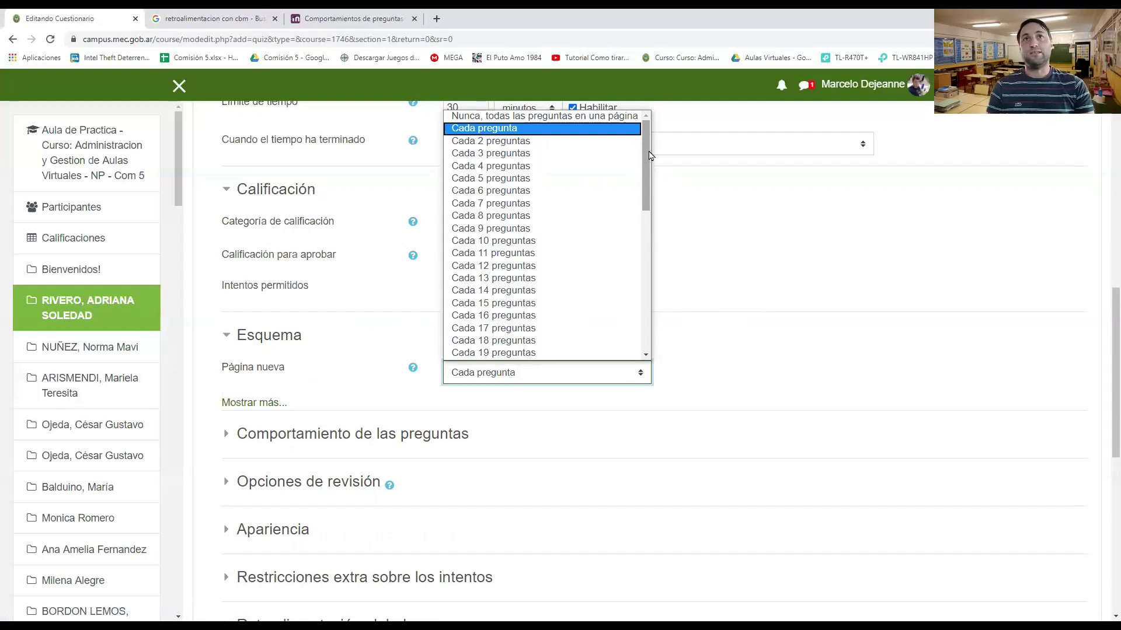
left_click(545, 240)
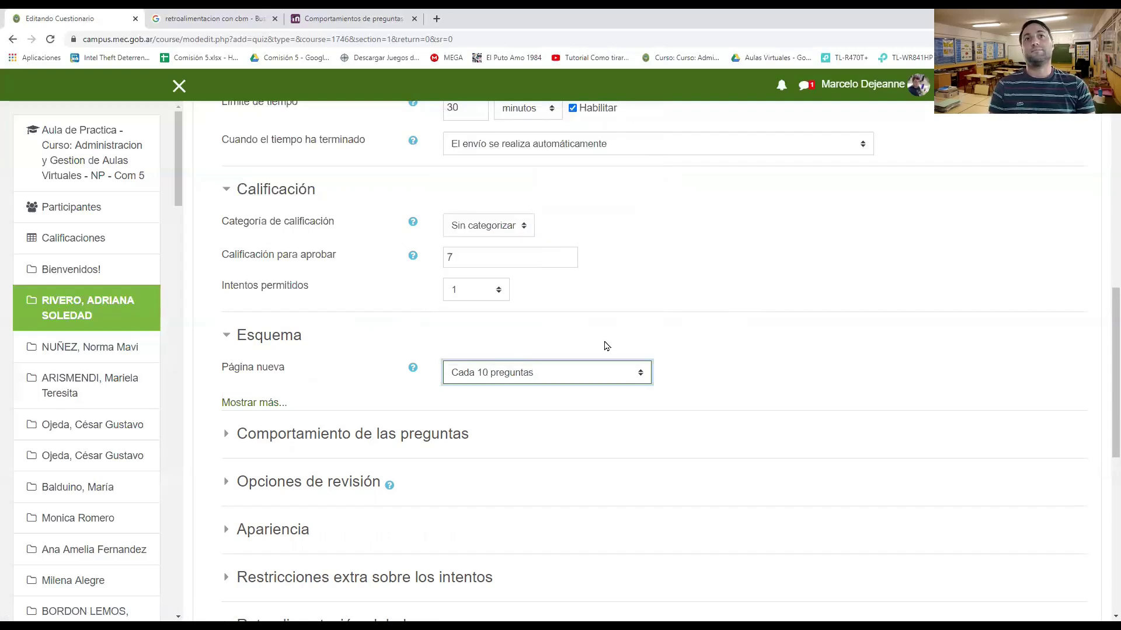
- Try starting a new page every 20 questions and look through the choices up to every 50 questions
left_click(641, 372)
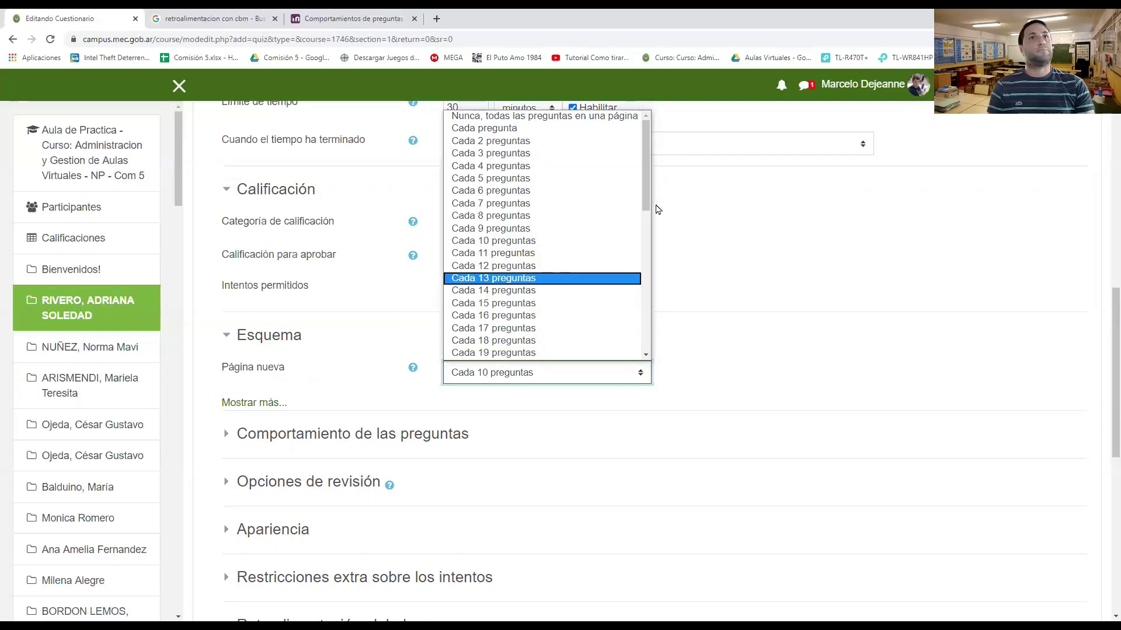
scroll(645, 187, "down", 2)
left_click(589, 318)
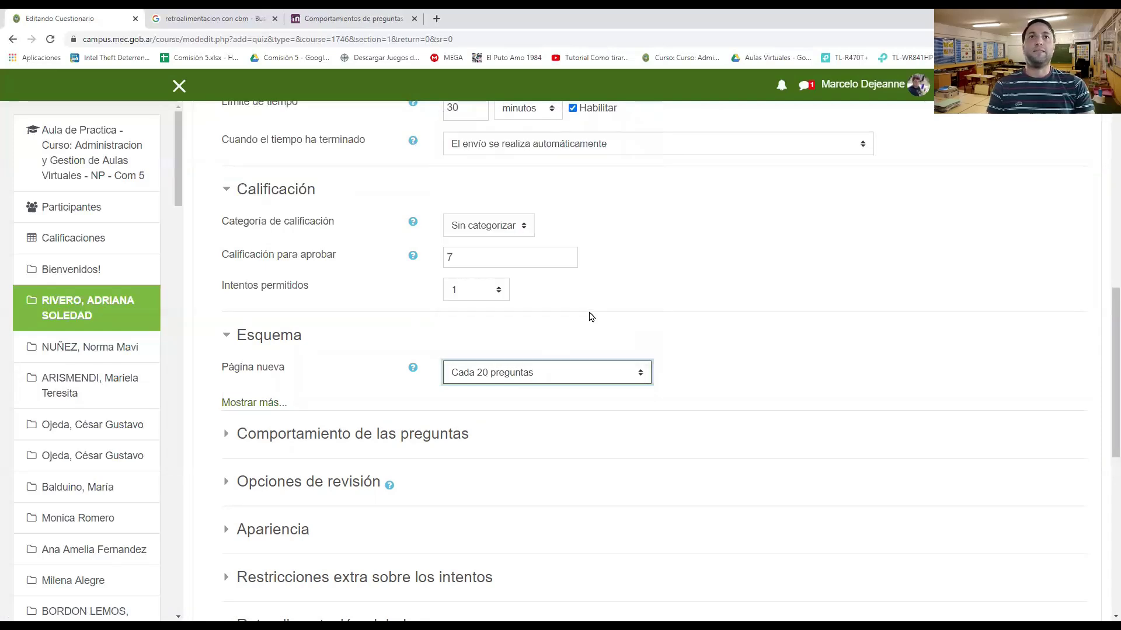
left_click(638, 373)
scroll(648, 226, "down", 1)
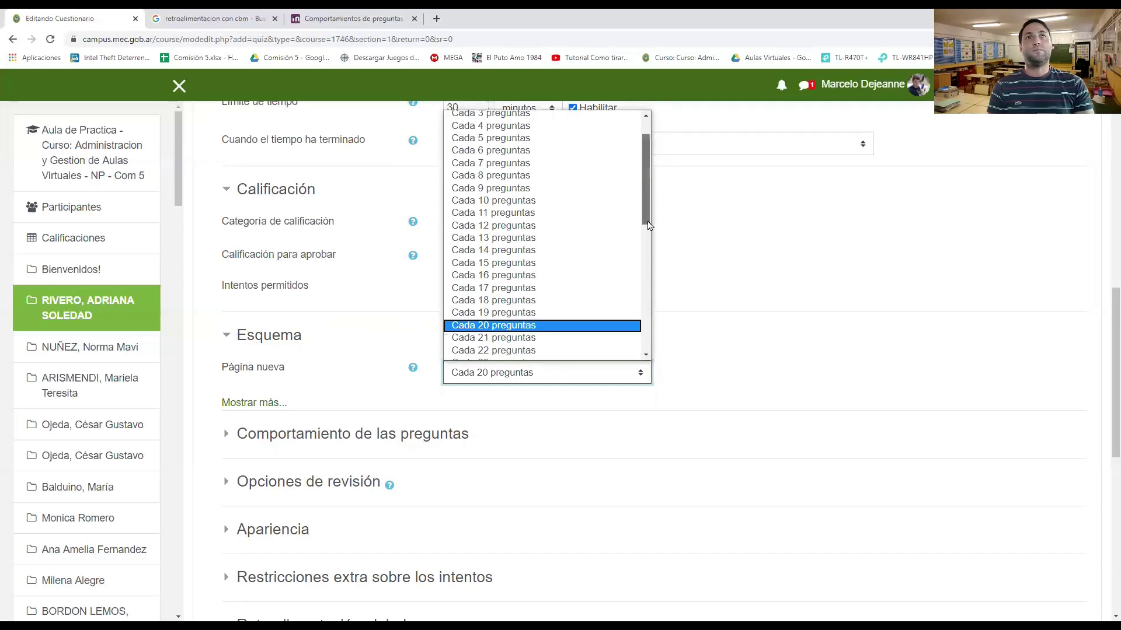
left_click_drag(648, 223, 649, 357)
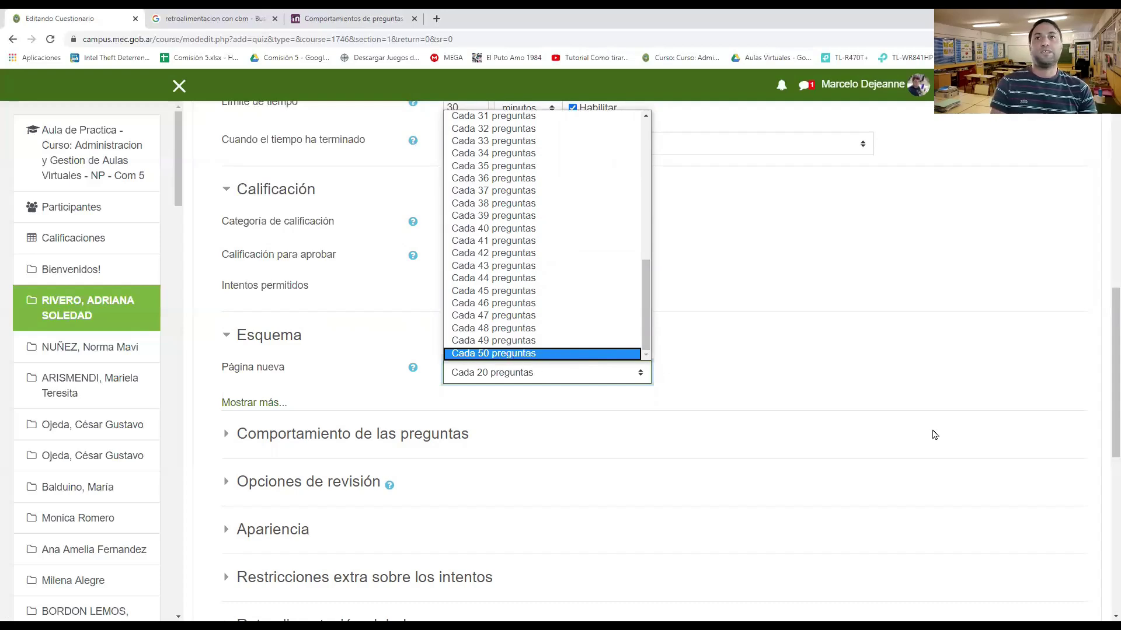
left_click(738, 434)
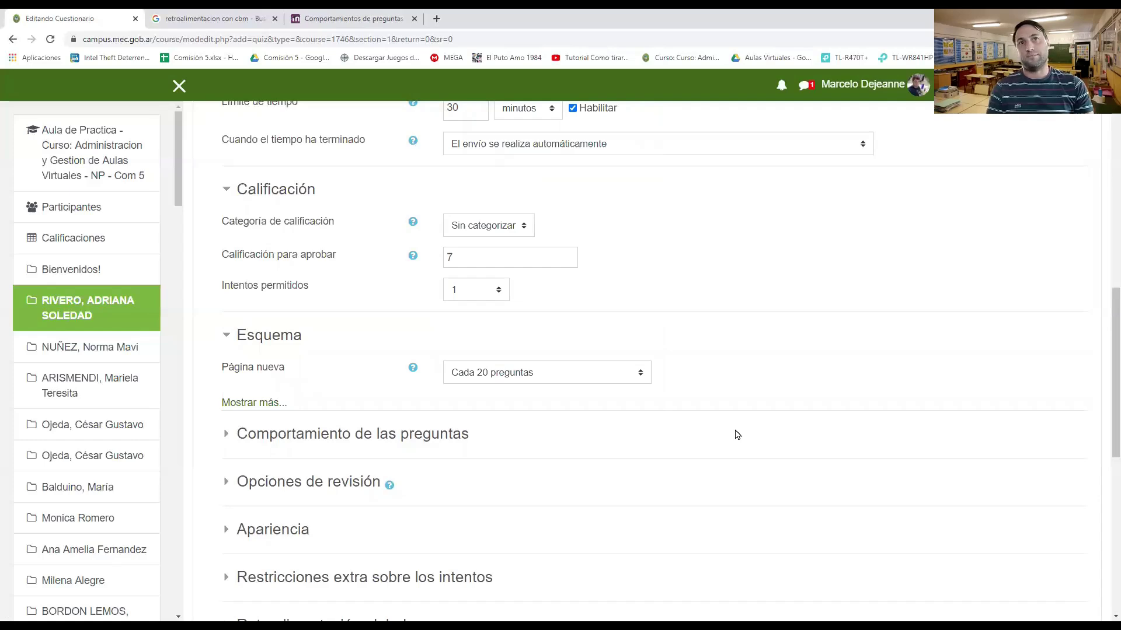
- Set the quiz's new page option back to every 10 questions
left_click(640, 374)
scroll(646, 181, "up", 1)
scroll(782, 467, "up", 6)
scroll(767, 414, "down", 6)
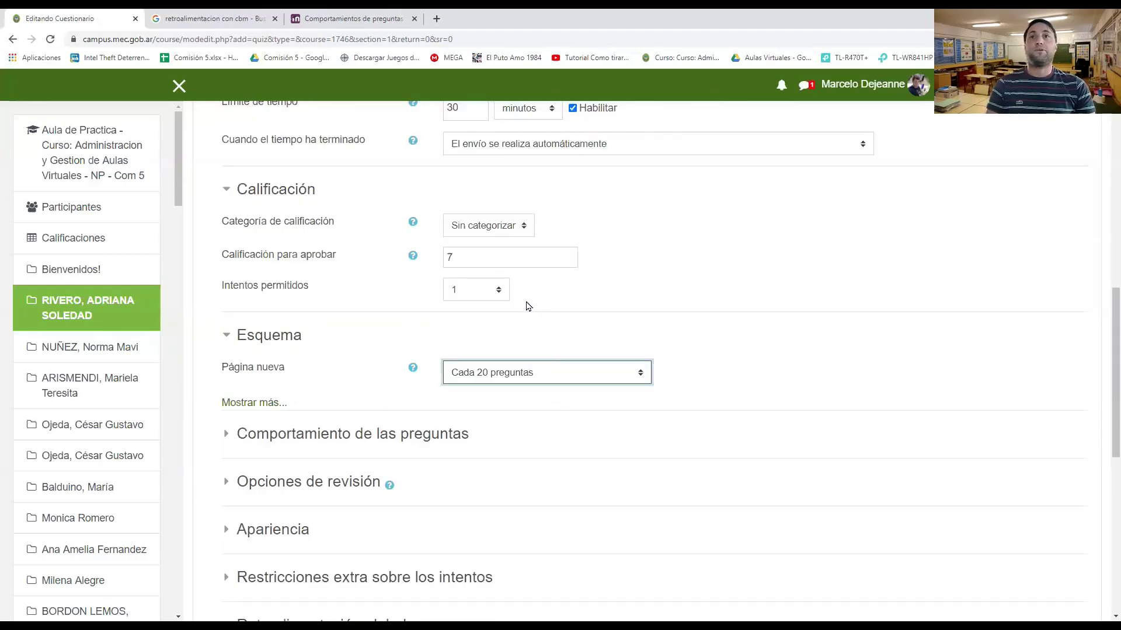
left_click(586, 373)
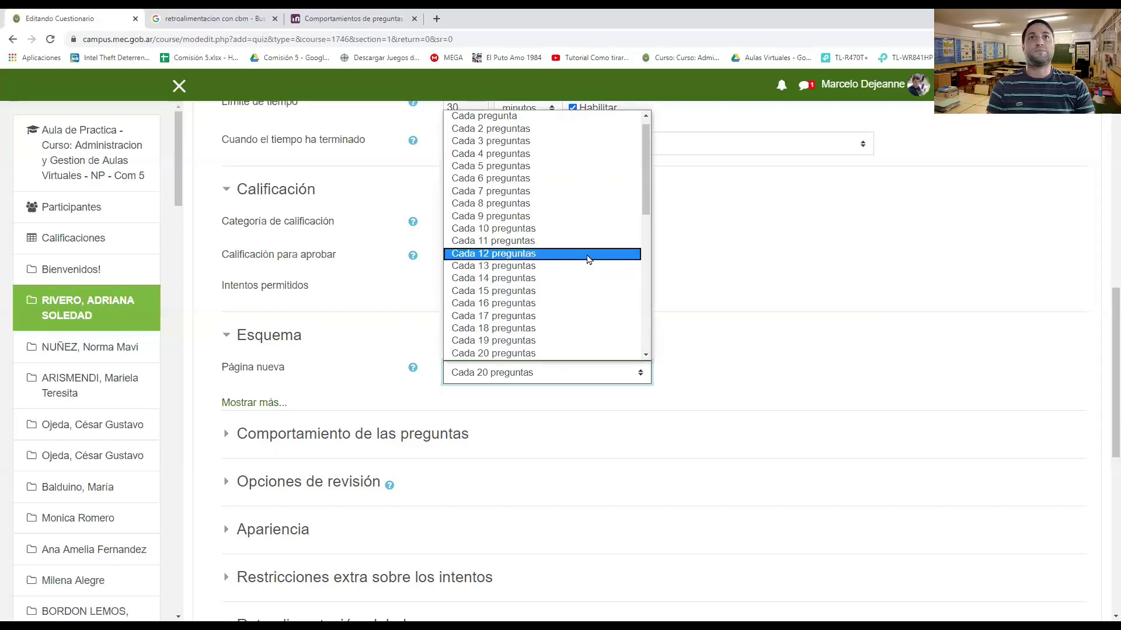
left_click(558, 233)
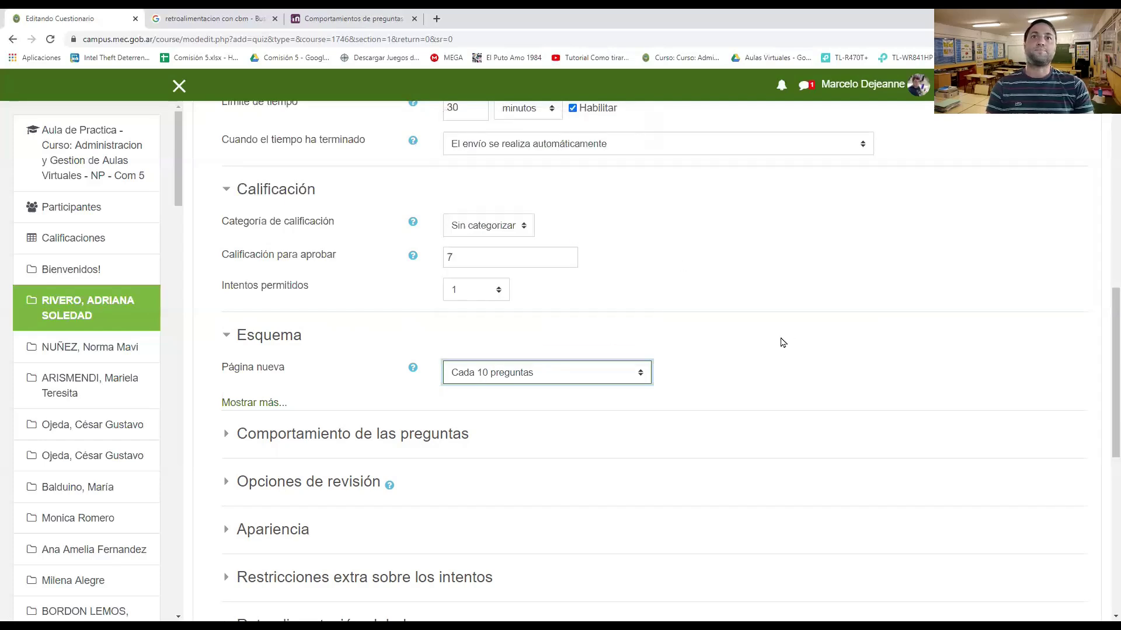
- Expand the Comportamiento de las preguntas and Opciones de revisión settings
scroll(787, 351, "down", 3)
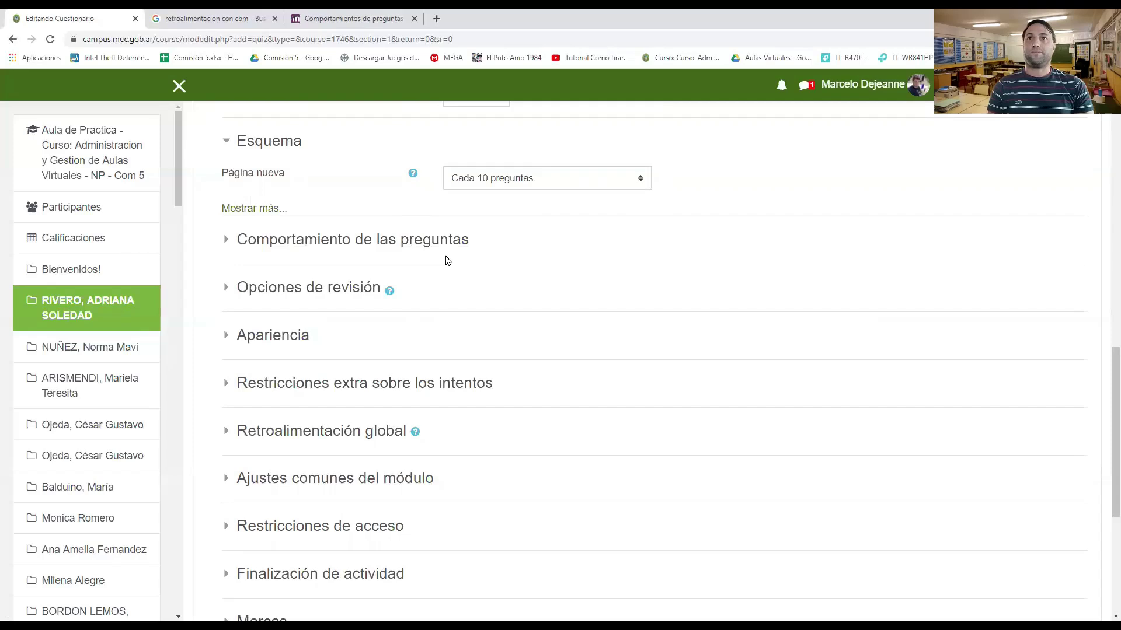
left_click(227, 244)
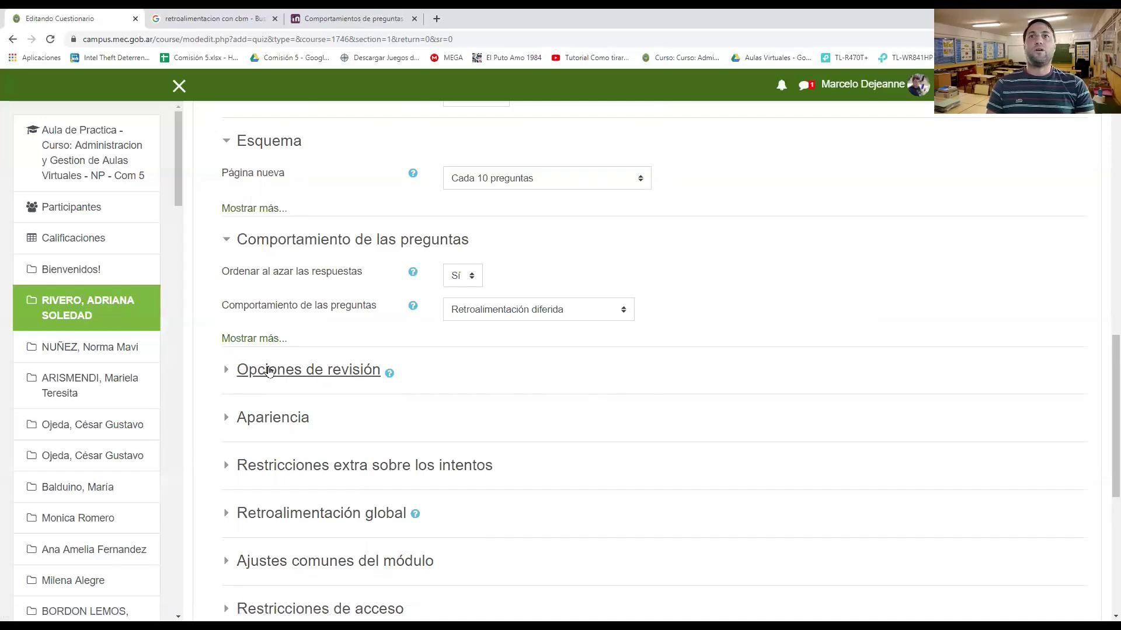
left_click(227, 370)
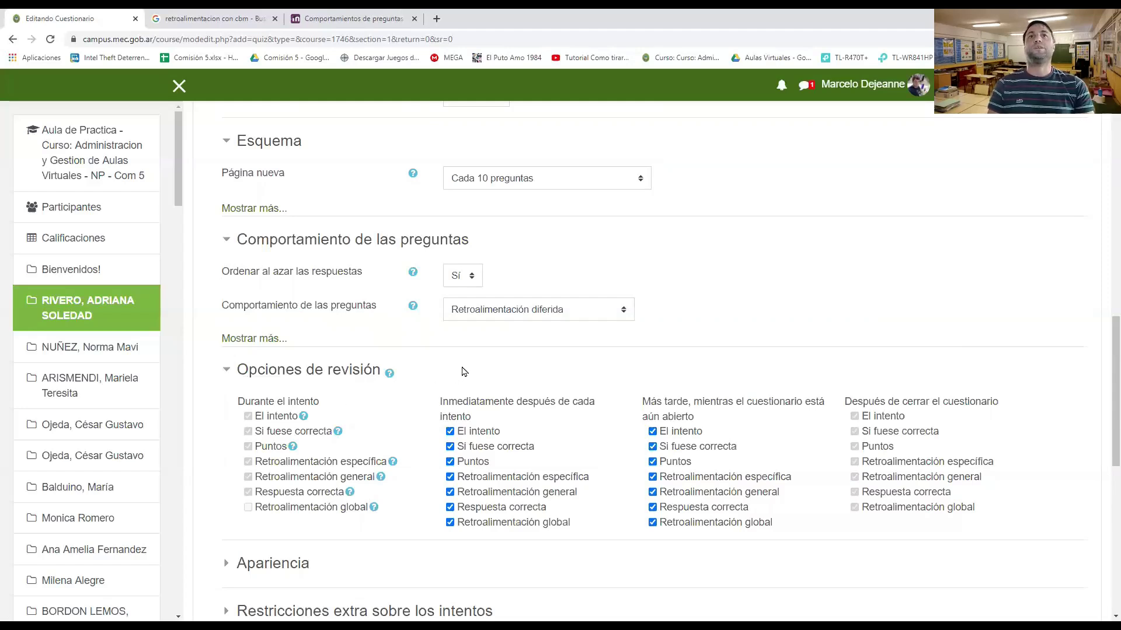
- Try the question behaviour Interactiva con varios intentos, and set it to Modo adaptativo instead
left_click(588, 316)
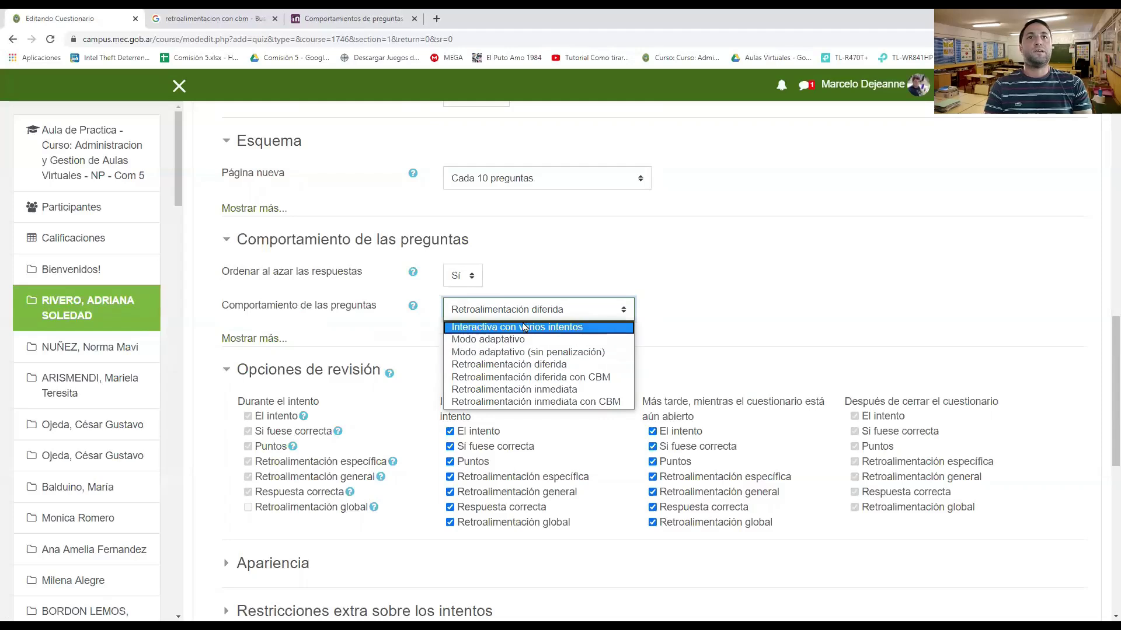
left_click(563, 329)
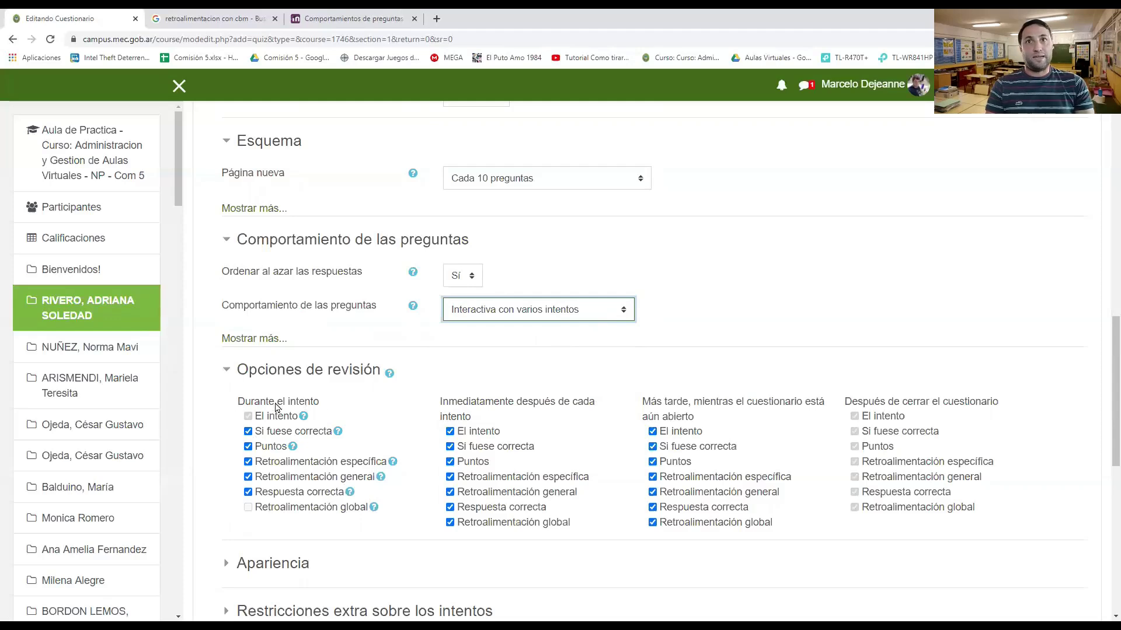
left_click(577, 318)
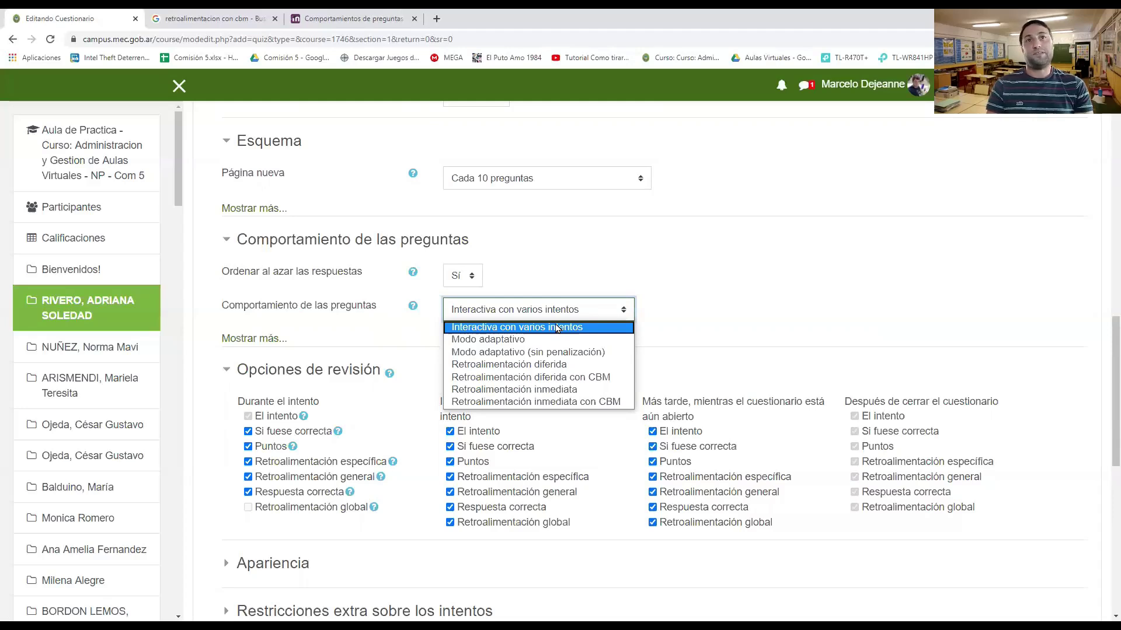
left_click(557, 339)
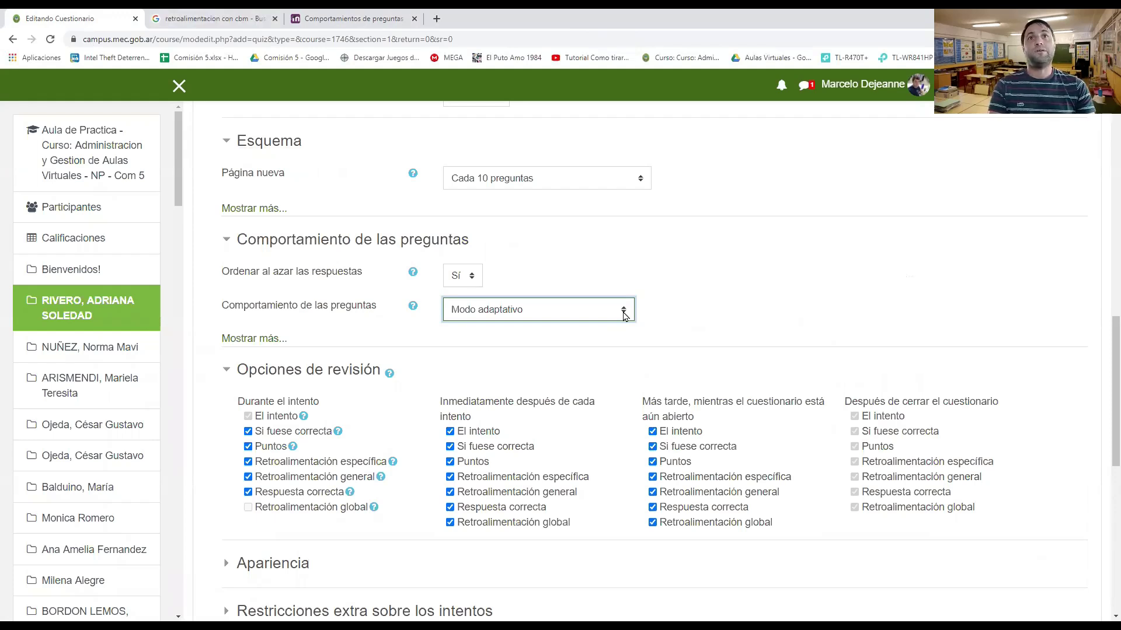
left_click(623, 316)
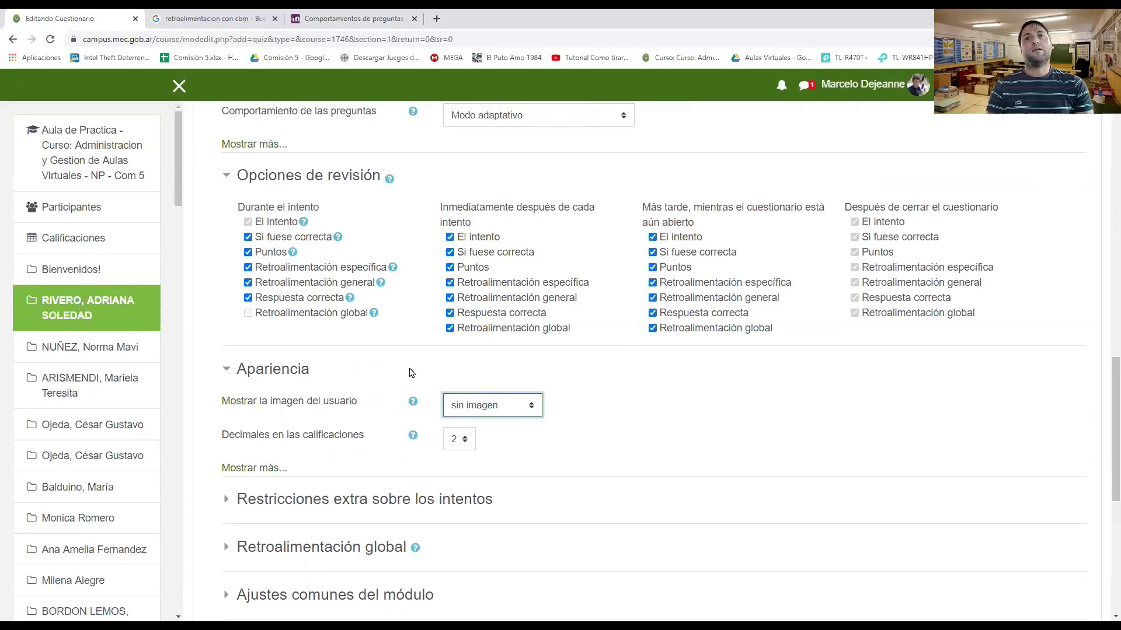
- In the Apariencia settings, check the user image choices and set the decimals in grades to 0
left_click(533, 410)
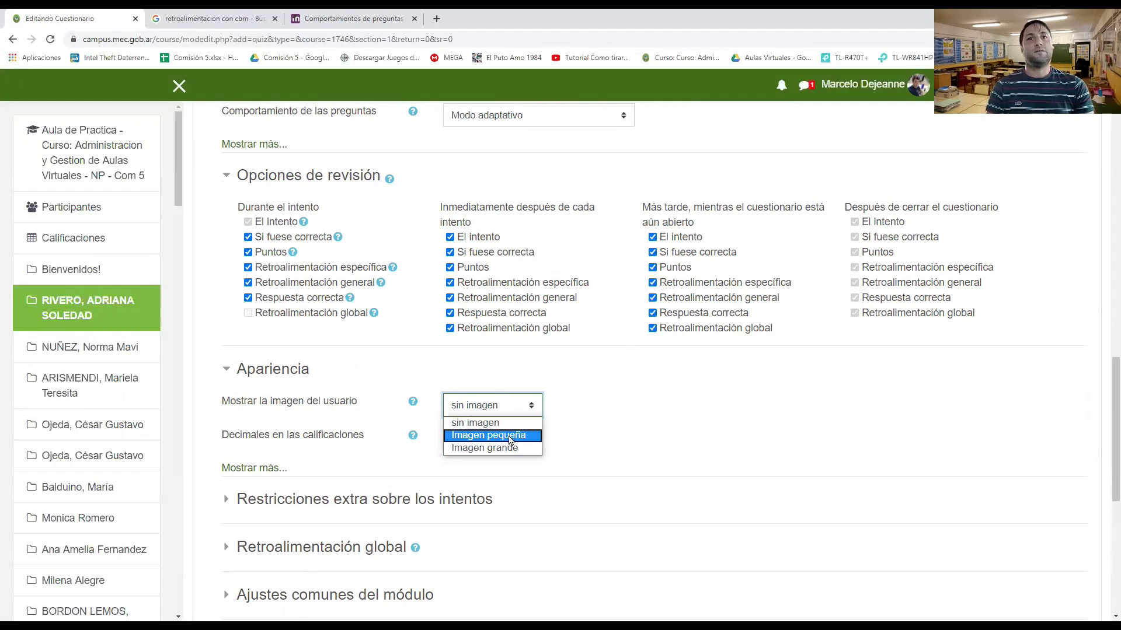
left_click(712, 447)
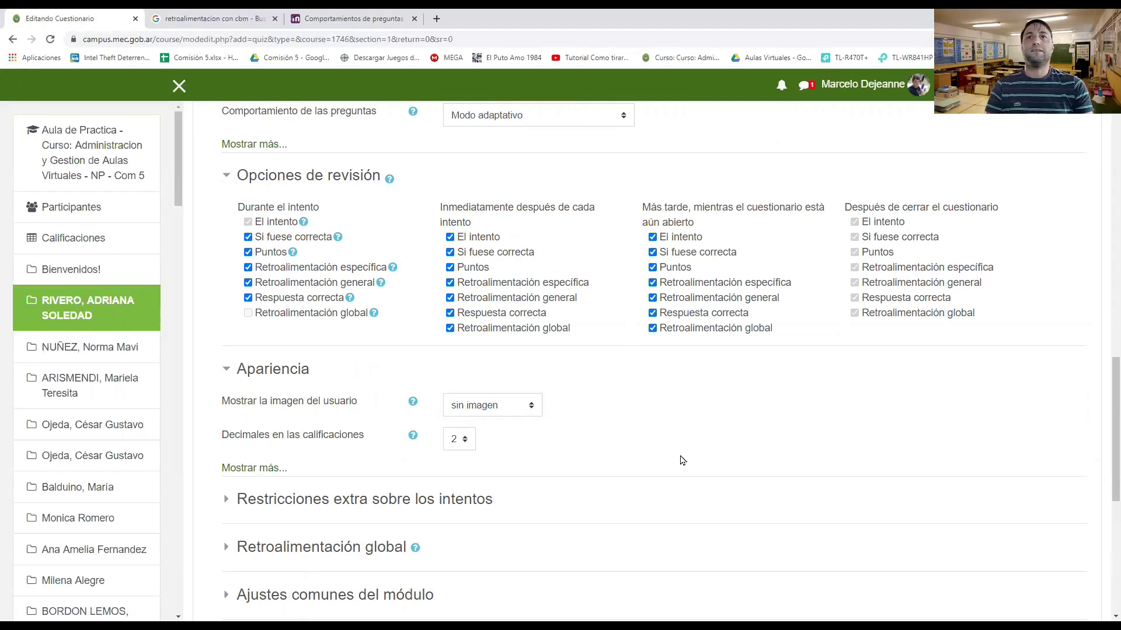
left_click(466, 439)
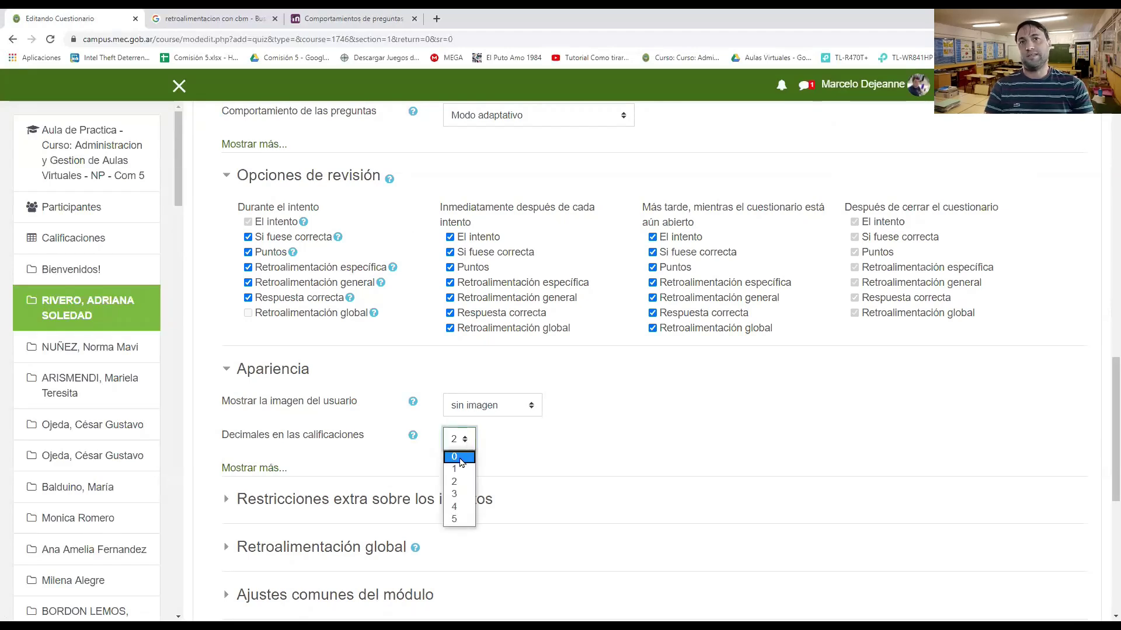
left_click(455, 457)
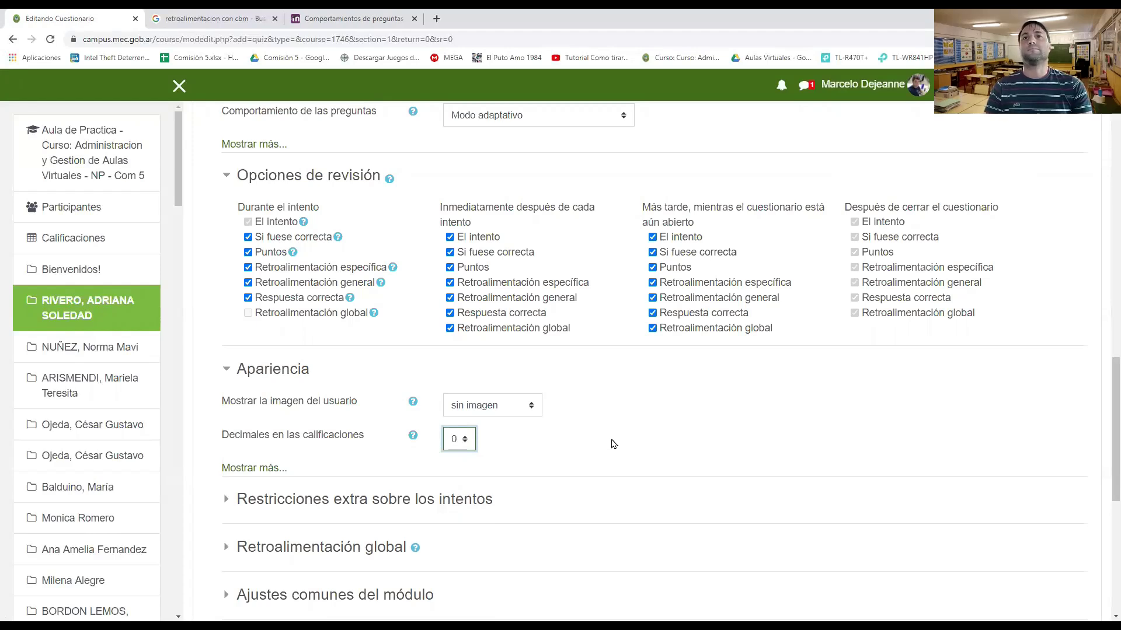
- Expand the Restricciones extra sobre los intentos and Retroalimentación global settings of the quiz
scroll(609, 445, "down", 3)
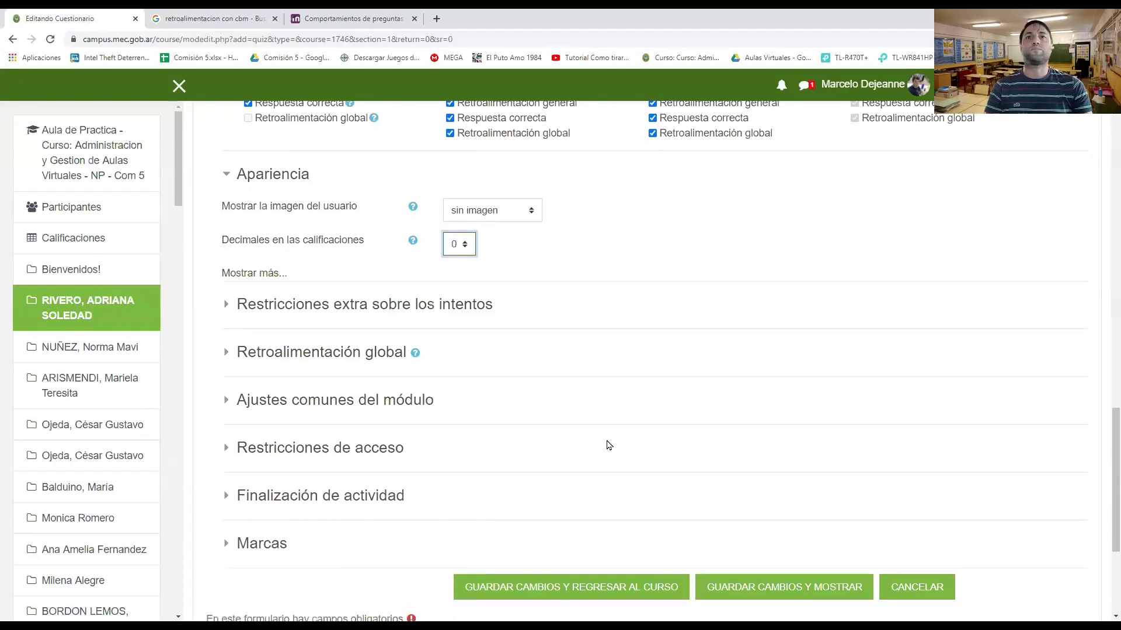
left_click(269, 309)
left_click(321, 393)
scroll(607, 320, "down", 3)
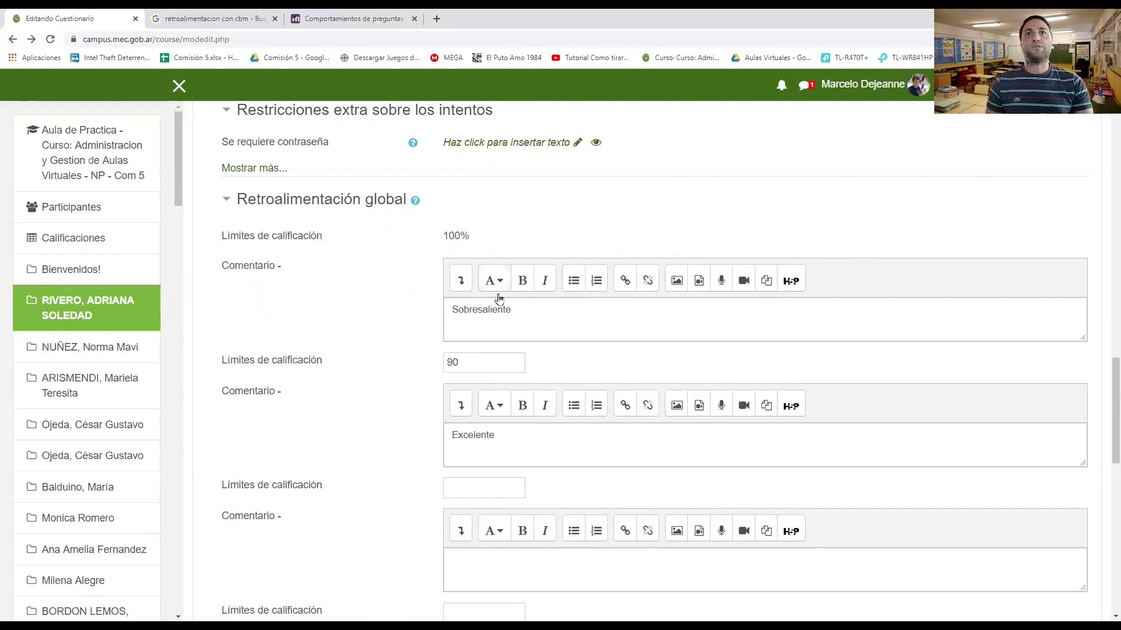
- In the global feedback, complete the grade boundary between Sobresaliente and Excelente as 90%
double_click(483, 311)
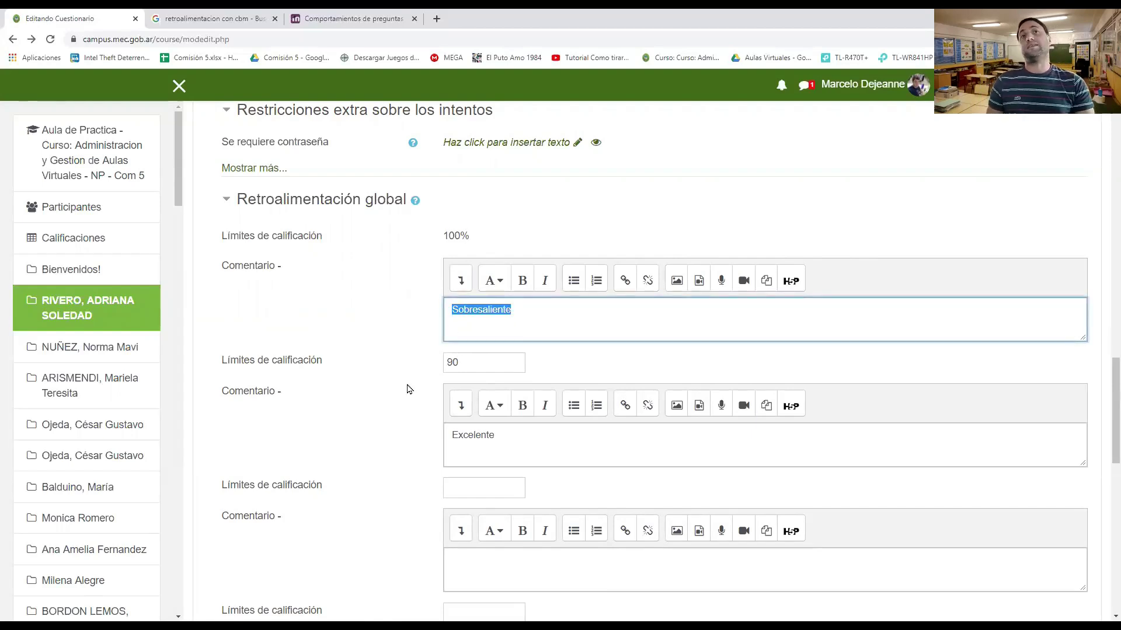
left_click(463, 362)
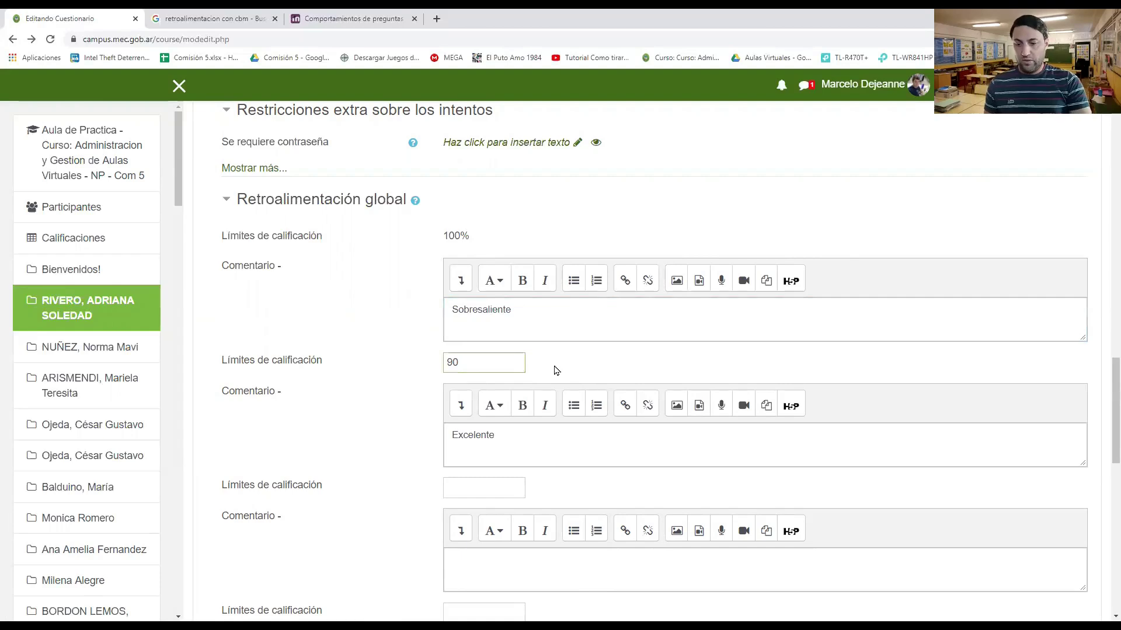
type("%")
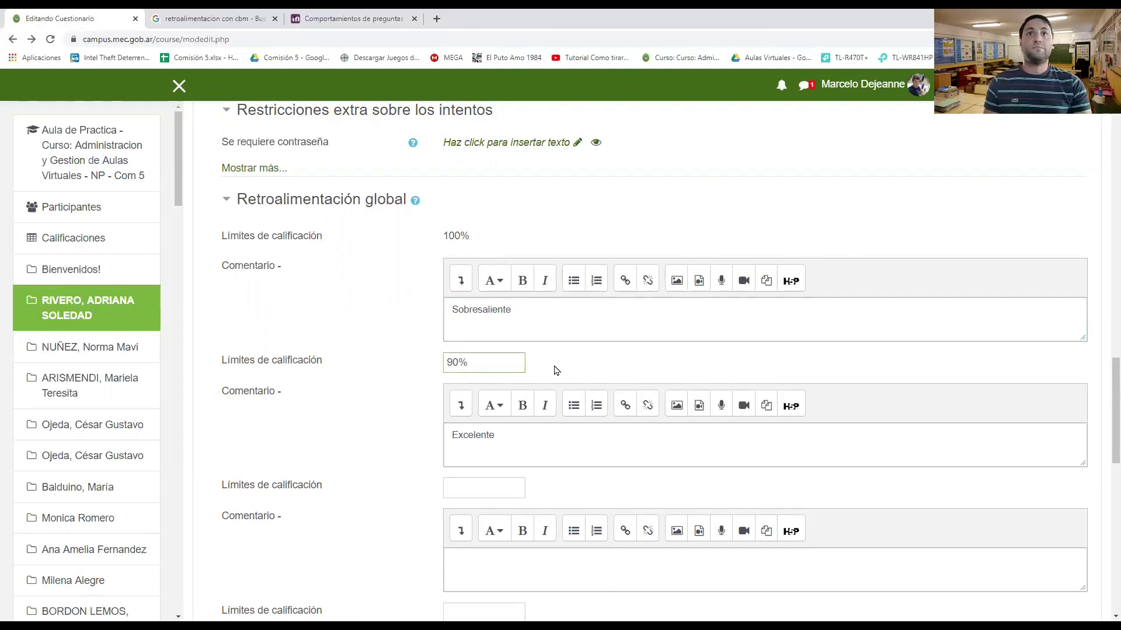
- Set the grade boundary below Excelente to 80% and enter the feedback comment Muy bueno for it
scroll(518, 450, "down", 3)
left_click(493, 298)
type("80")
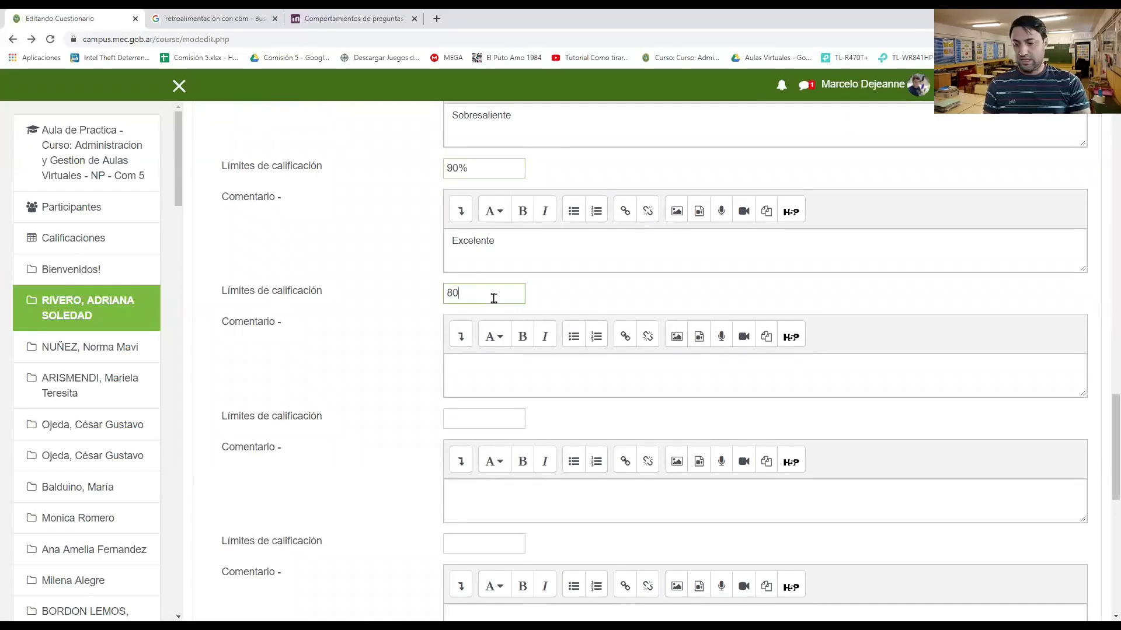
type("%")
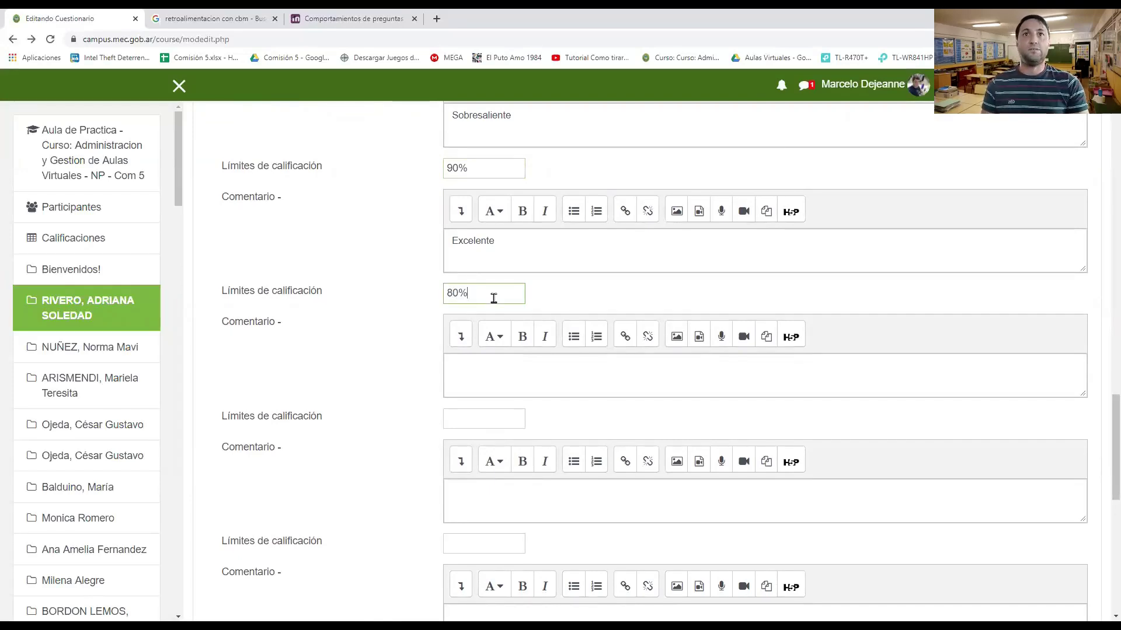
left_click(511, 363)
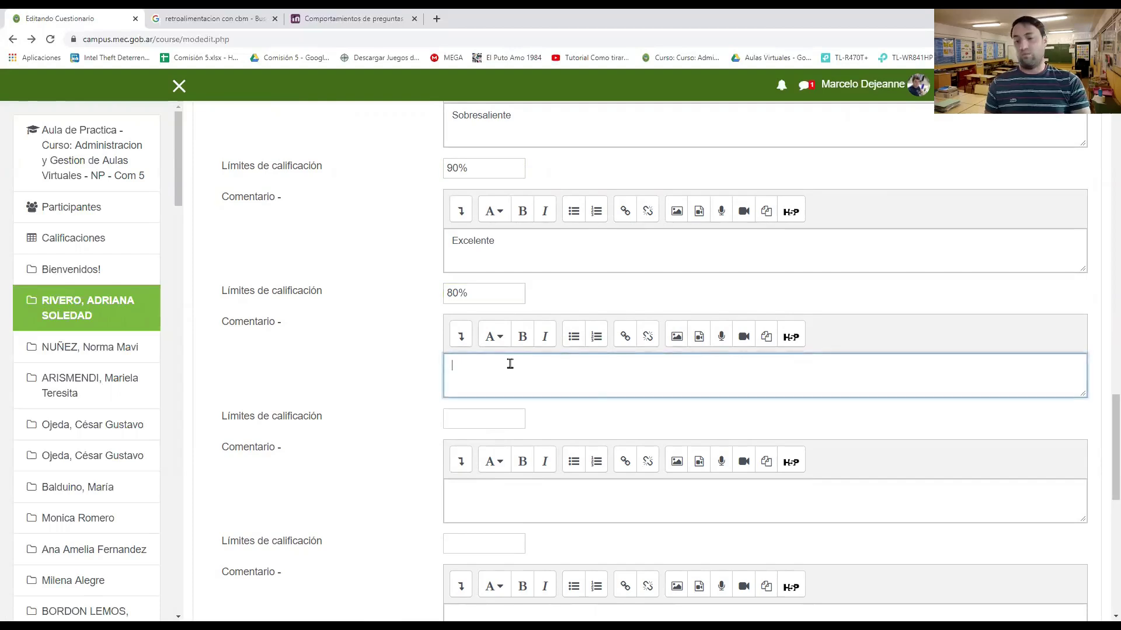
type("Mu")
key("BackSpace")
key("BackSpace")
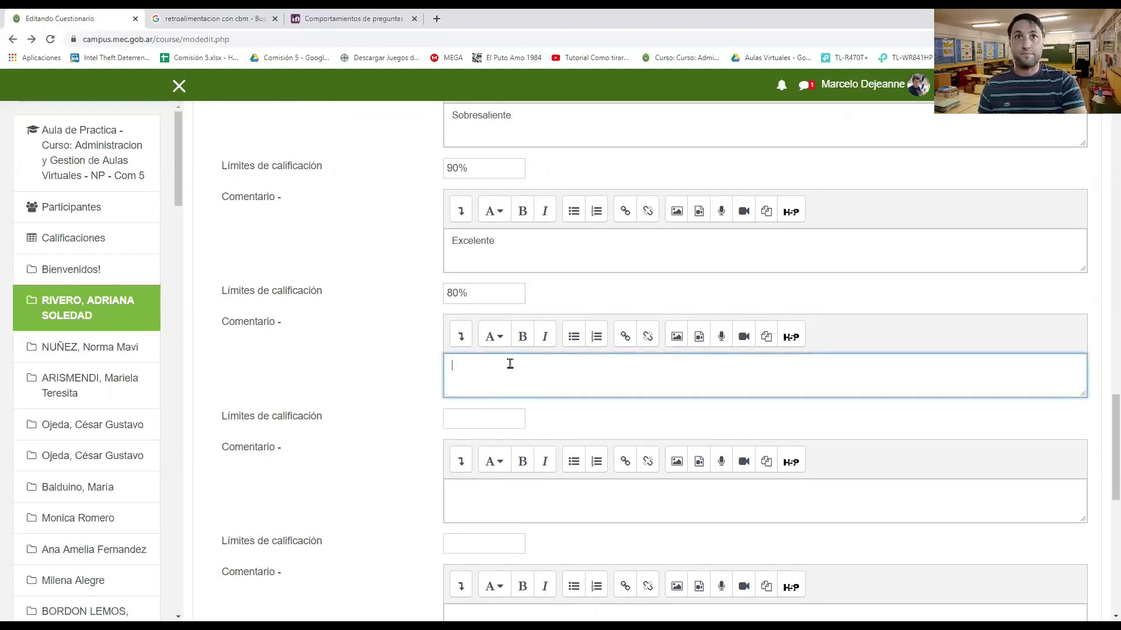
type("Muy ")
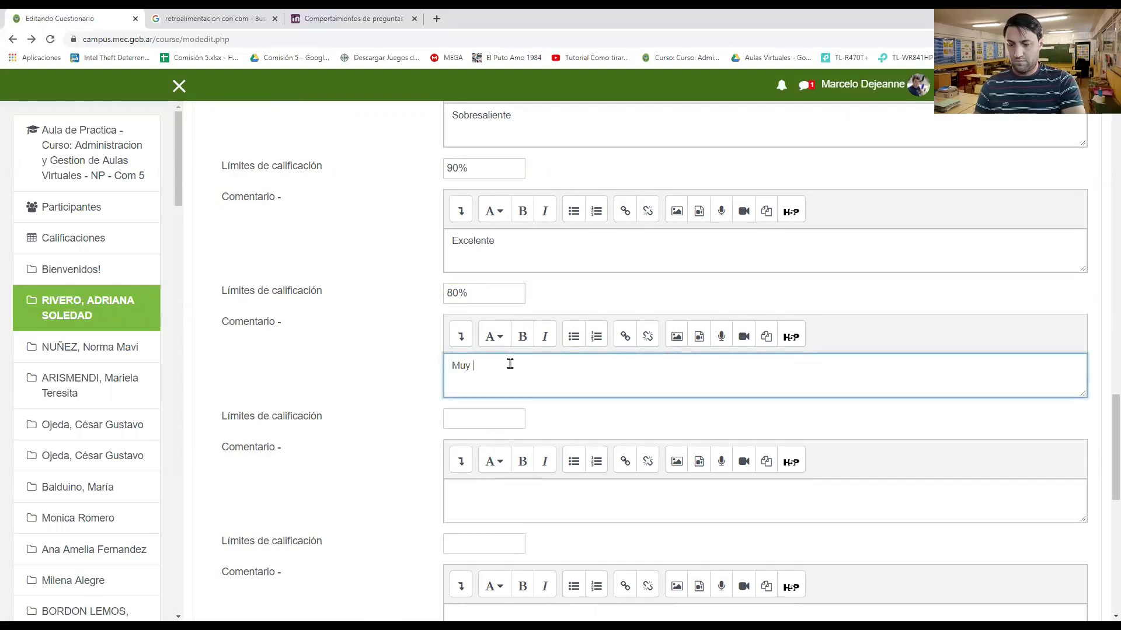
type("bueno")
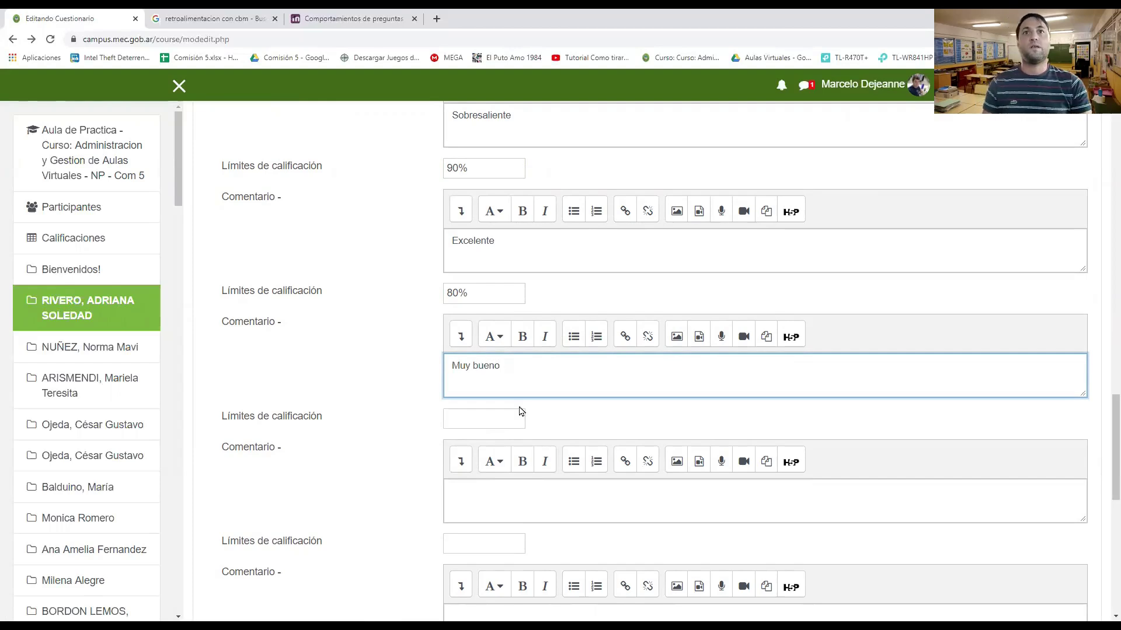
- Set the grade boundary below Muy bueno to 70% and enter the feedback comment Bueno for it
left_click(490, 424)
type("70")
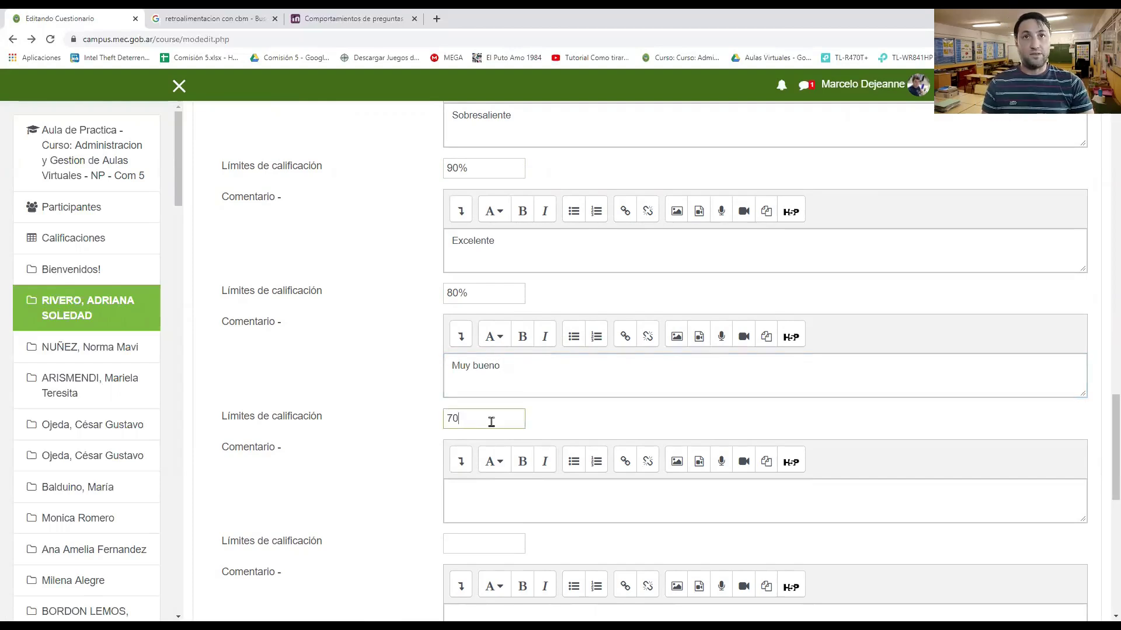
type("%")
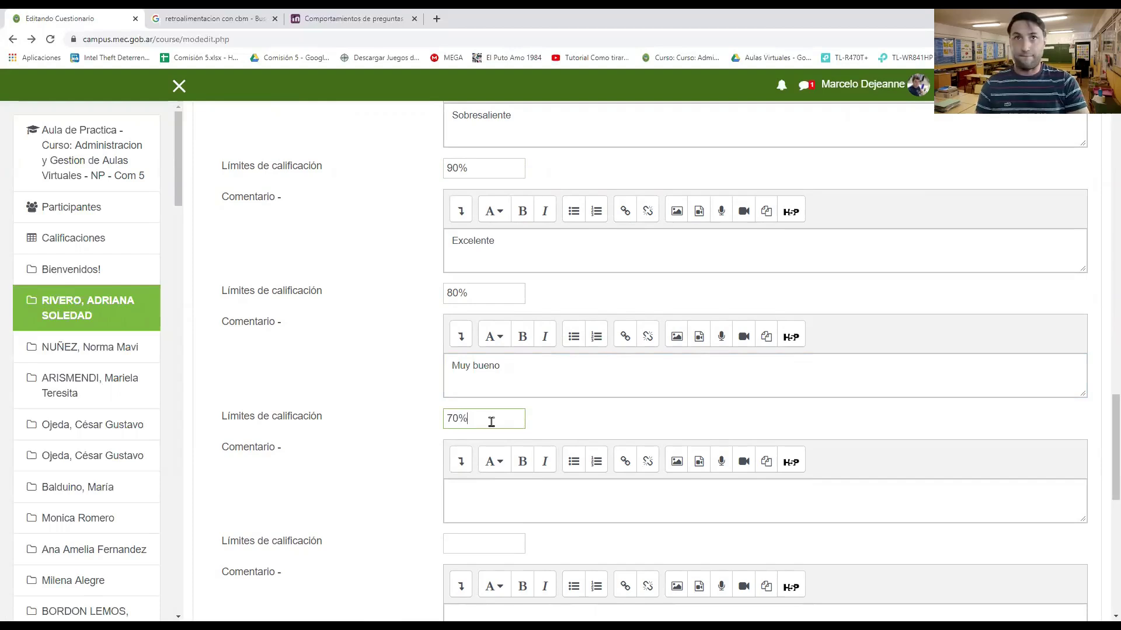
left_click(536, 495)
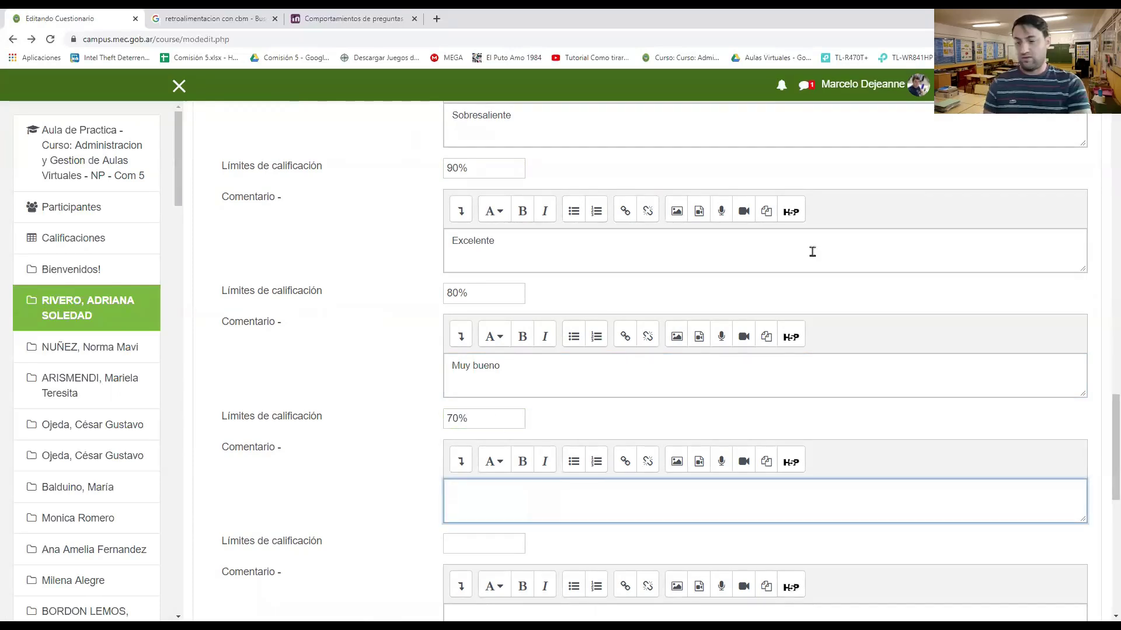
type("Bueno")
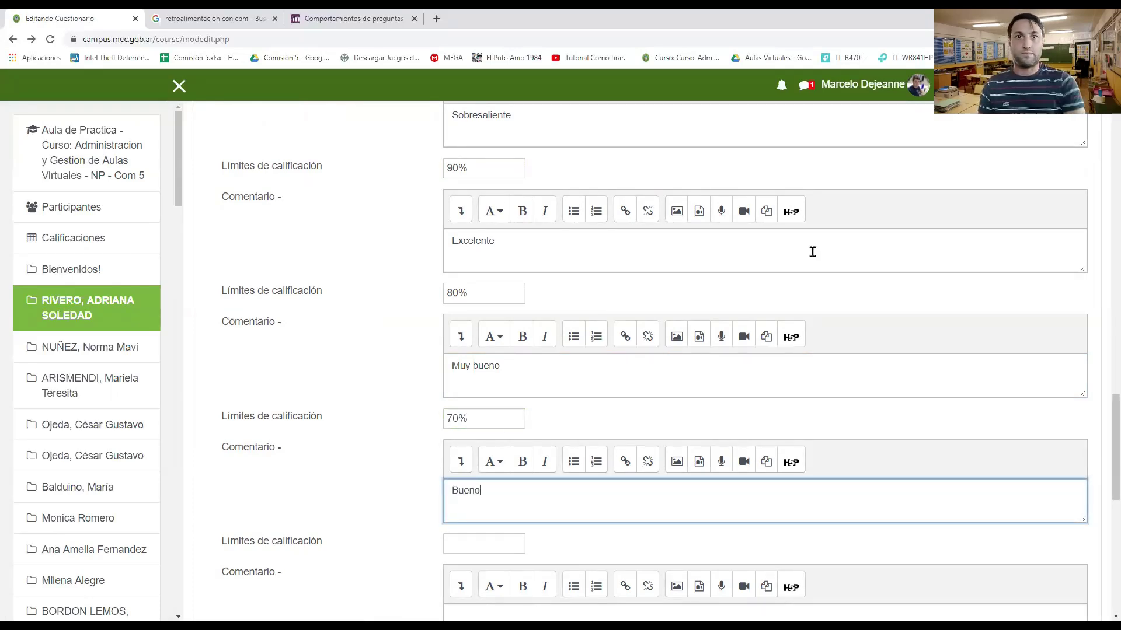
- Set the last grade boundary to 60% and enter the feedback comment Insuficiente for it
scroll(776, 268, "down", 3)
left_click(498, 354)
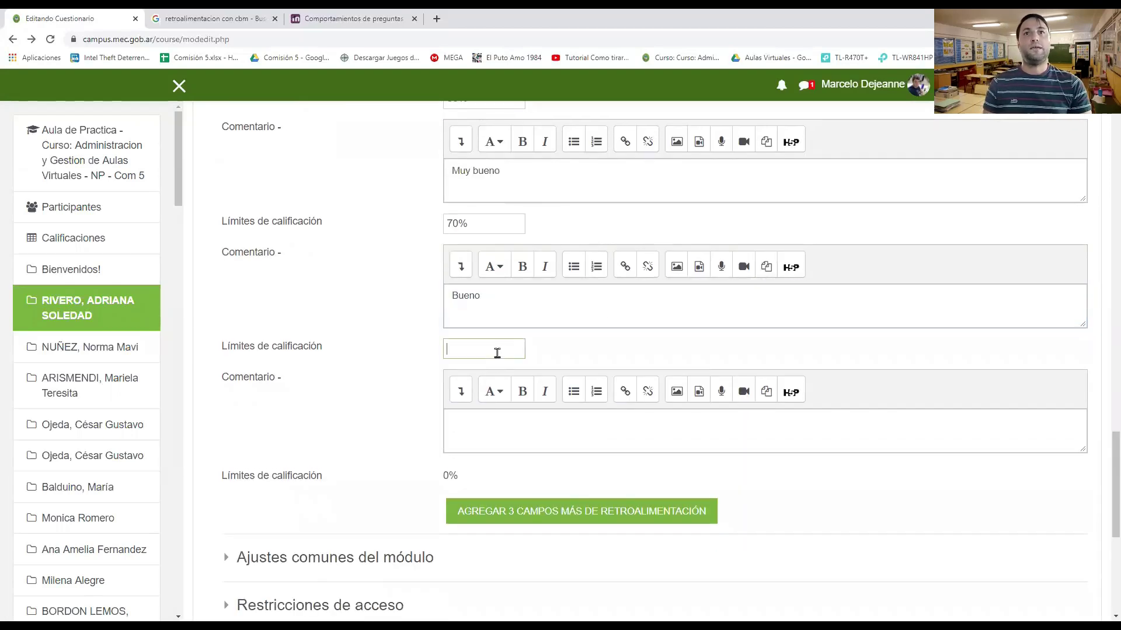
type("60")
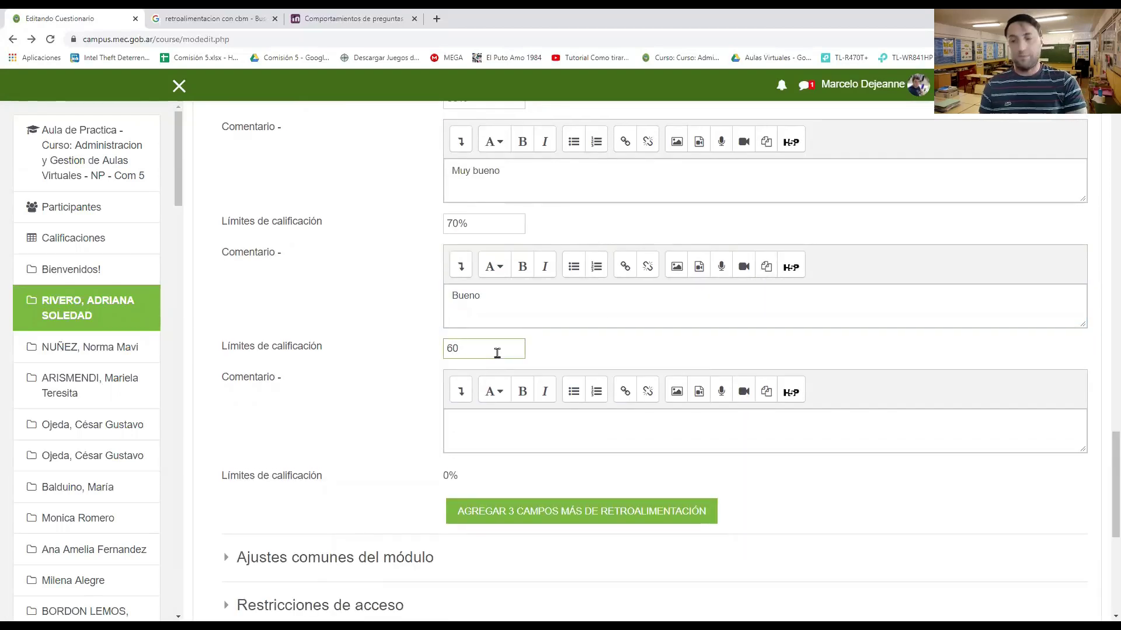
type("%")
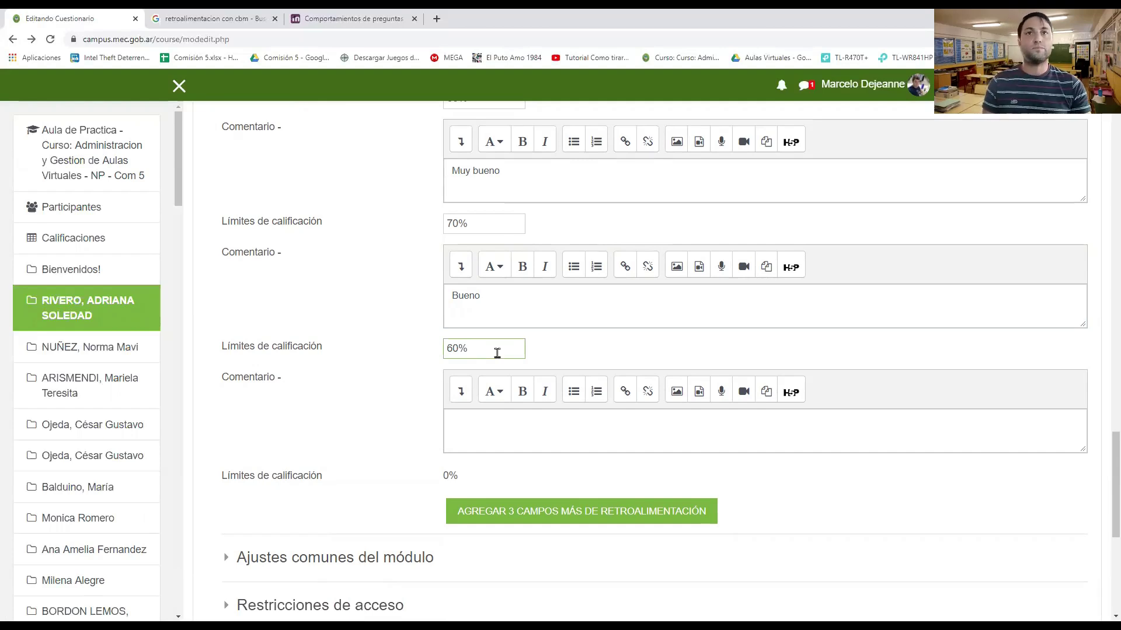
left_click(498, 427)
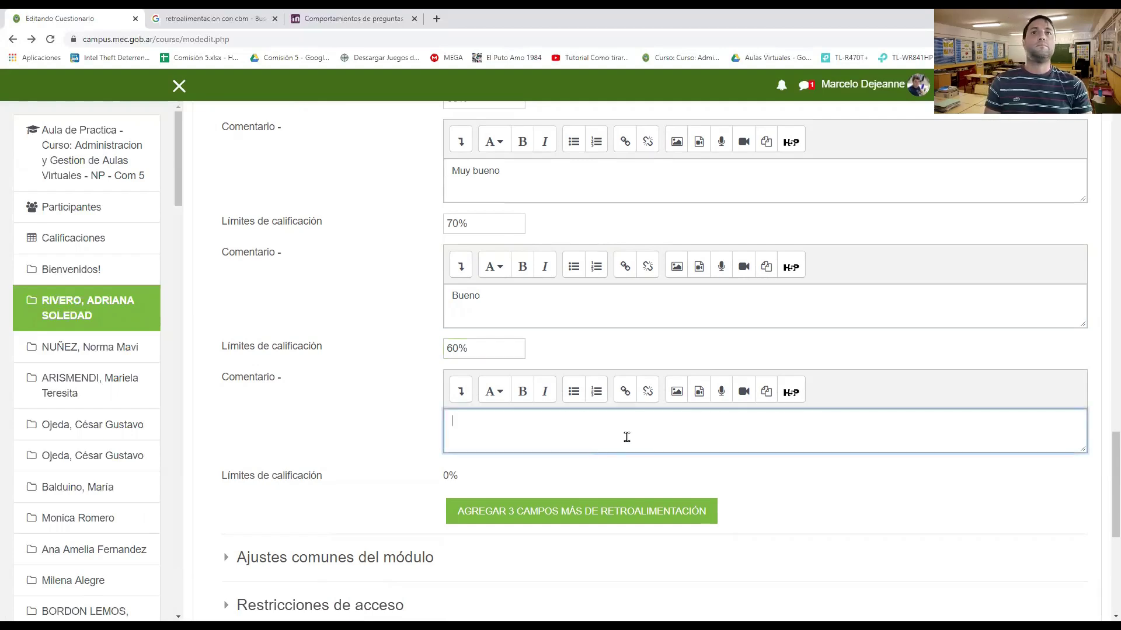
type("Insug")
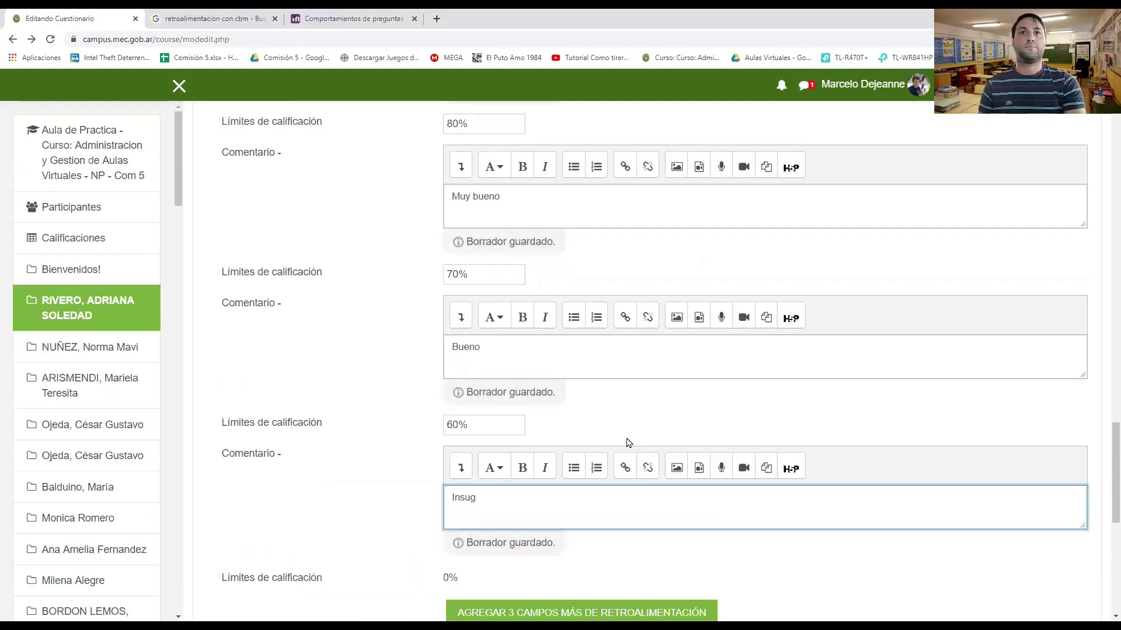
key("BackSpace")
type("ficiente")
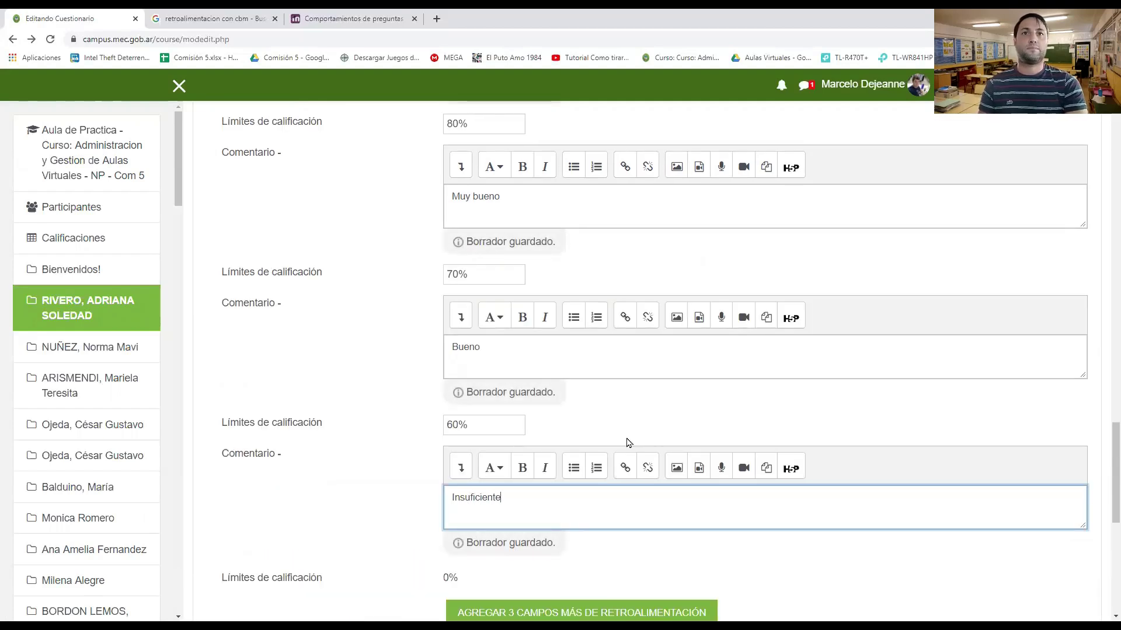
- Review the grade boundaries and comments entered in the global feedback, from 100% down to 0%
scroll(639, 553, "down", 3)
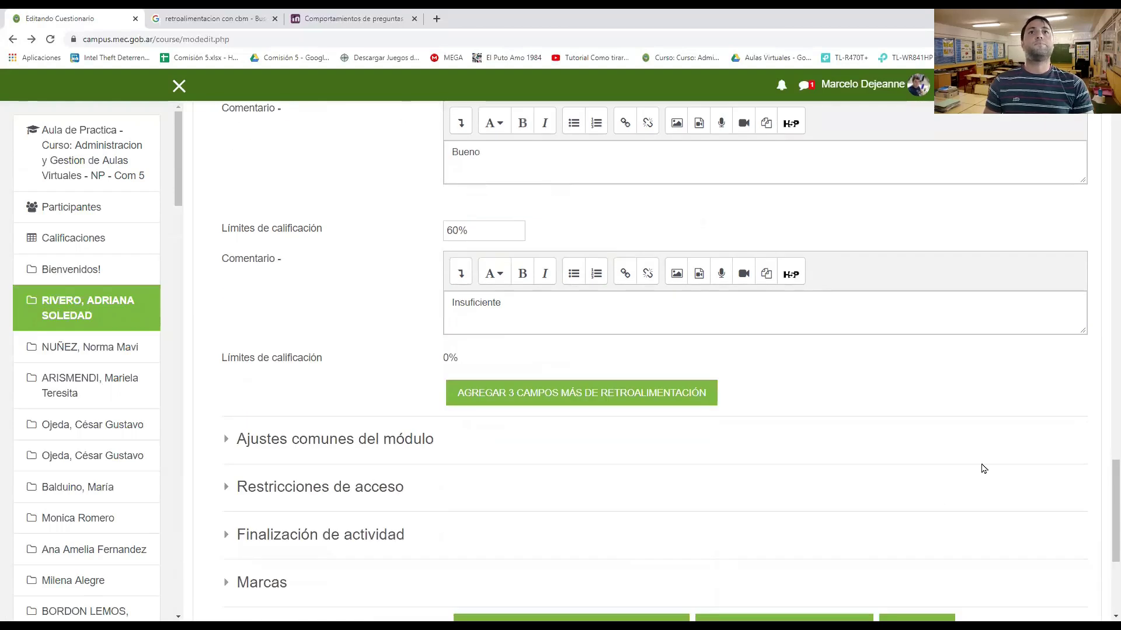
scroll(499, 276, "up", 5)
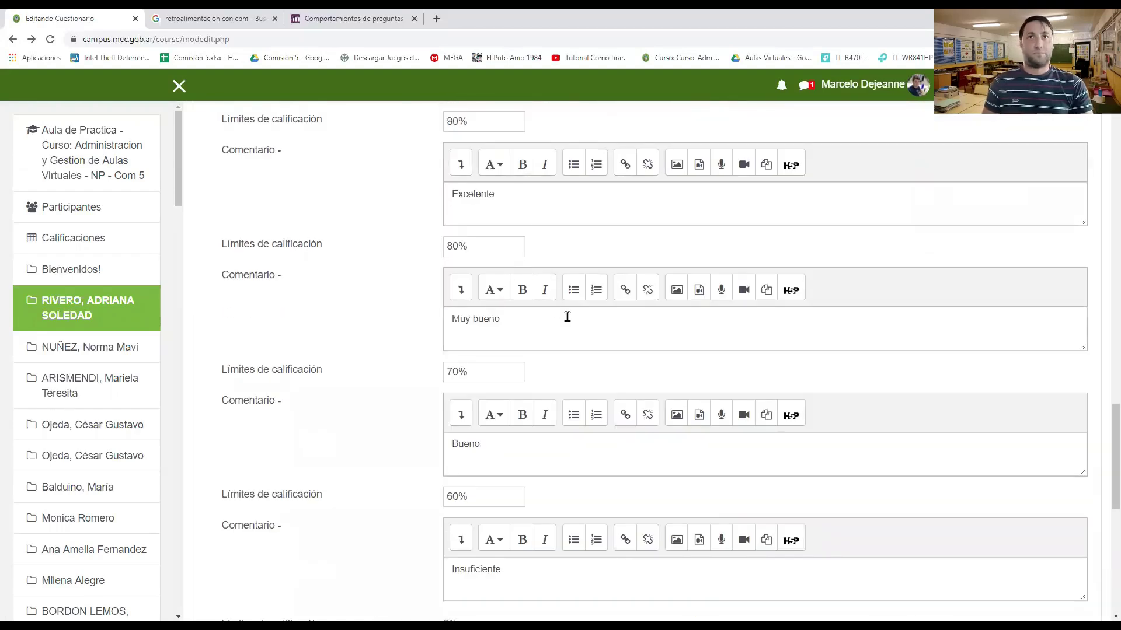
scroll(560, 315, "up", 3)
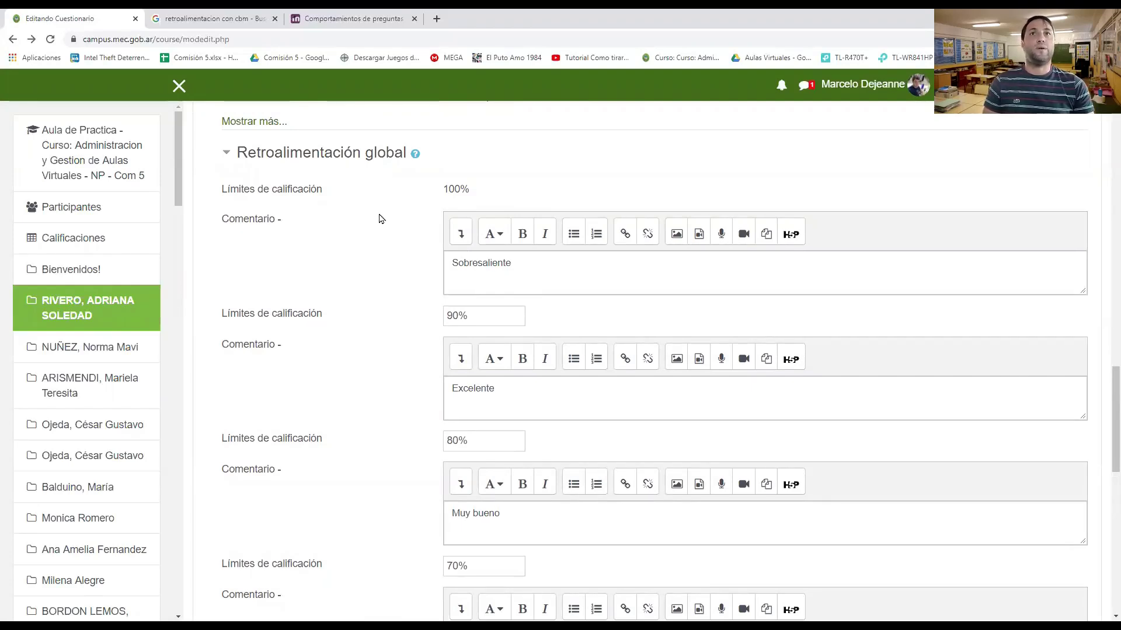
scroll(379, 218, "down", 2)
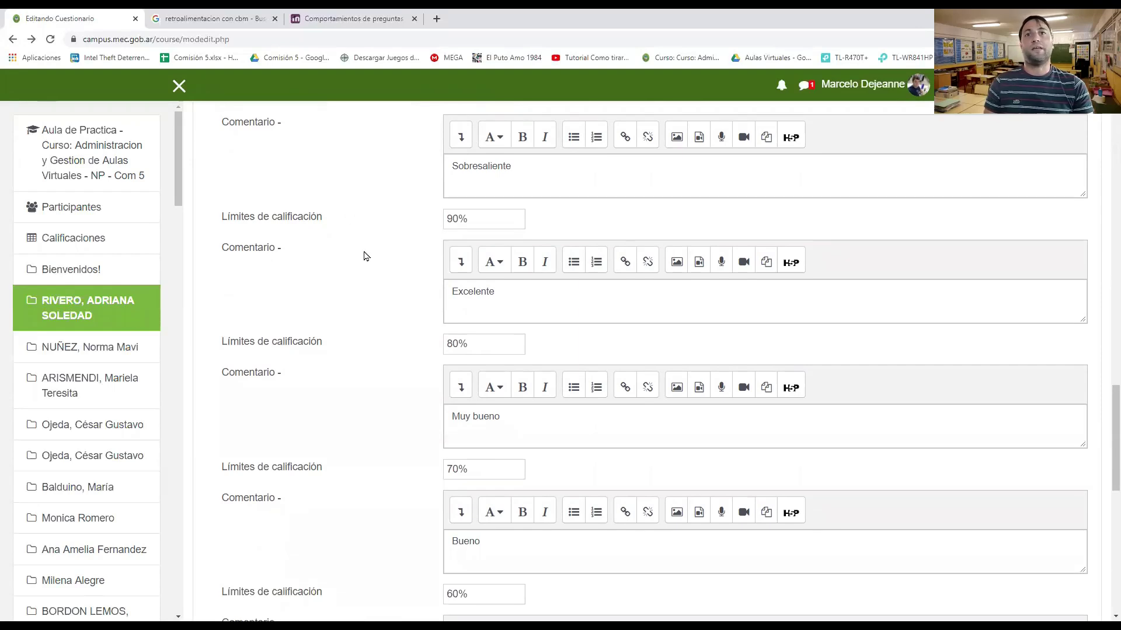
scroll(363, 266, "down", 7)
scroll(361, 272, "down", 4)
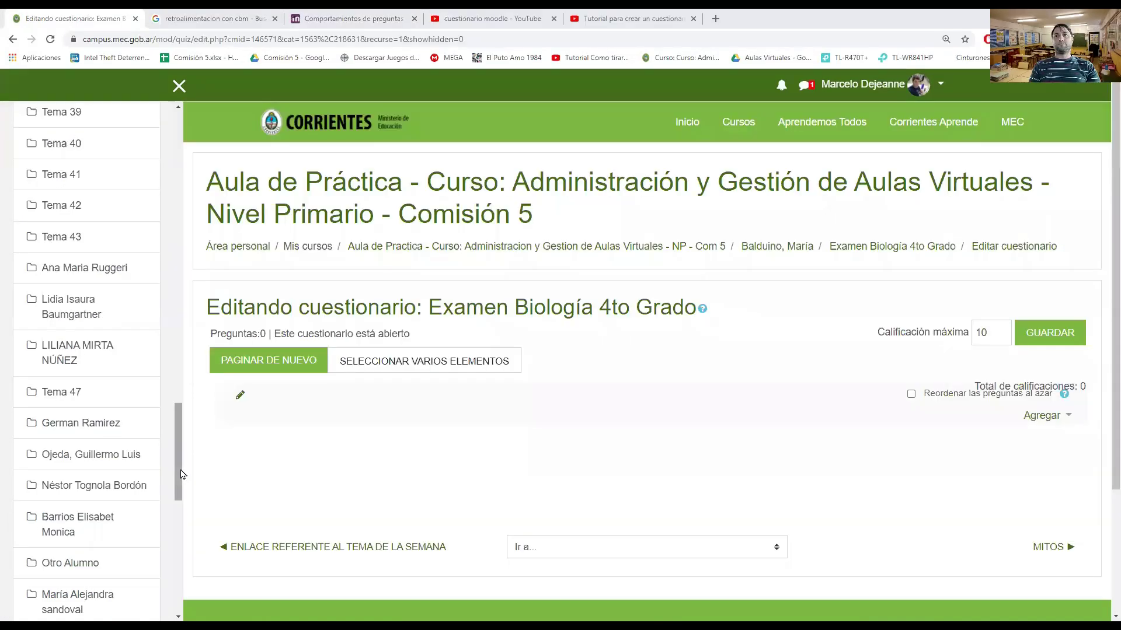
- Open the course Aula de Practica - Curso: Administracion y Gestion de Aulas Virtuales - NP - Com 5
left_click_drag(184, 475, 186, 563)
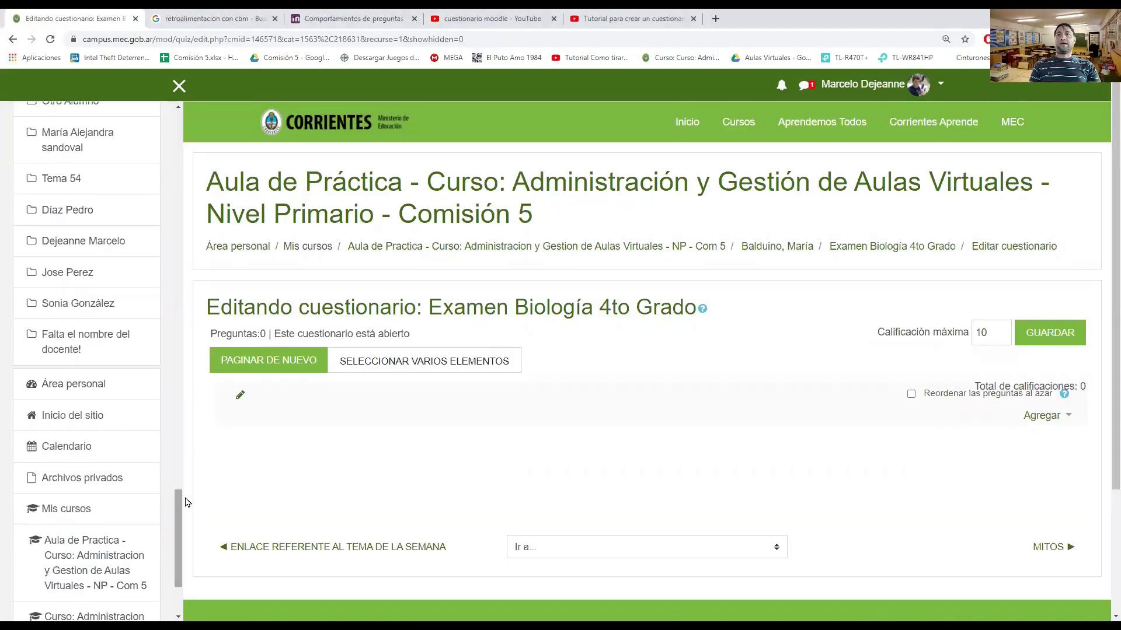
scroll(175, 554, "down", 3)
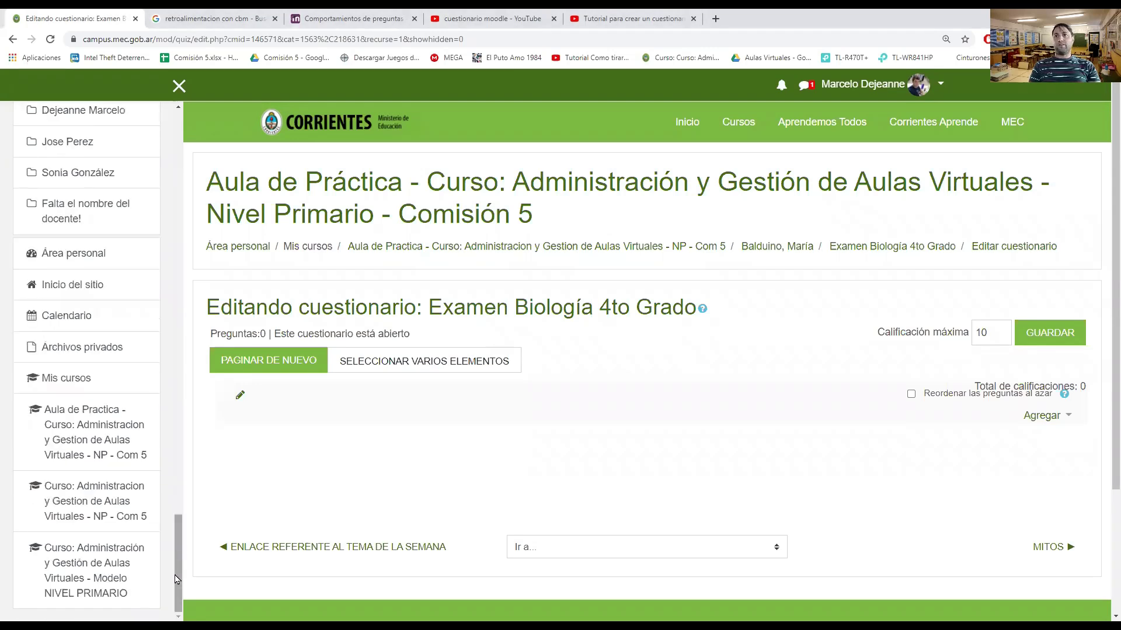
left_click(94, 425)
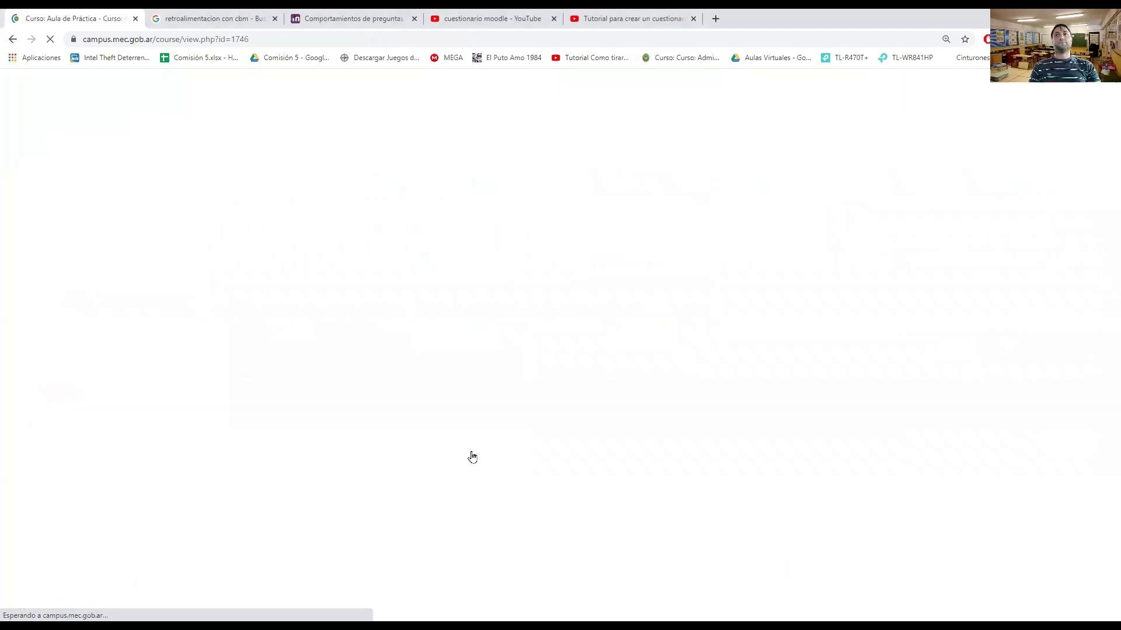
- Find the quiz Examen Biología 4to Grado on the course page and open its question editing page
scroll(465, 433, "down", 20)
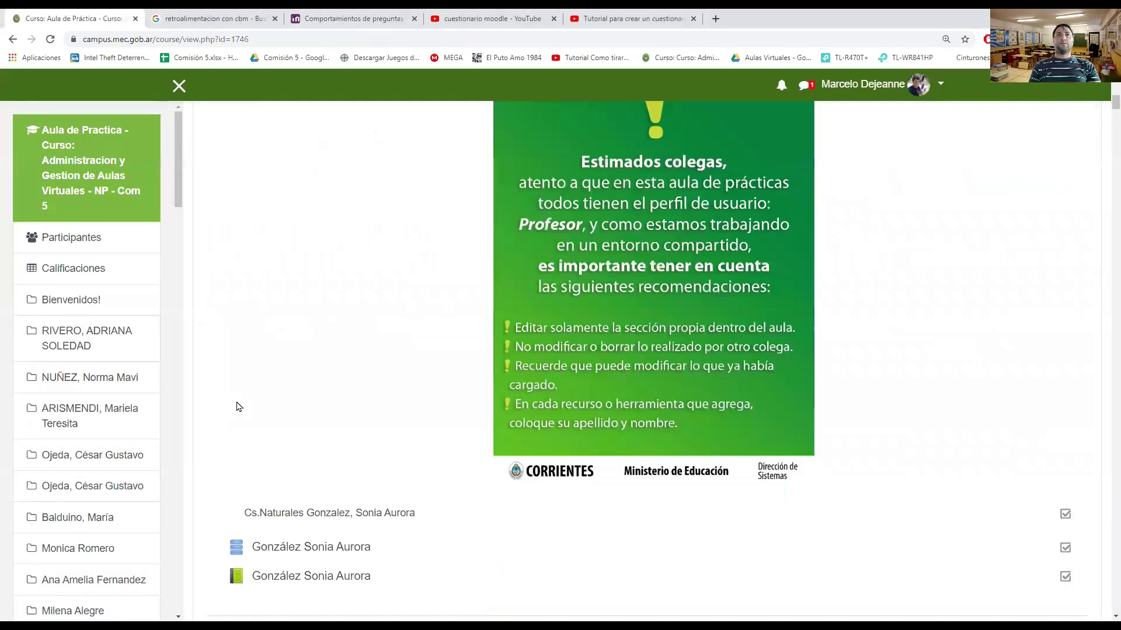
scroll(281, 427, "down", 12)
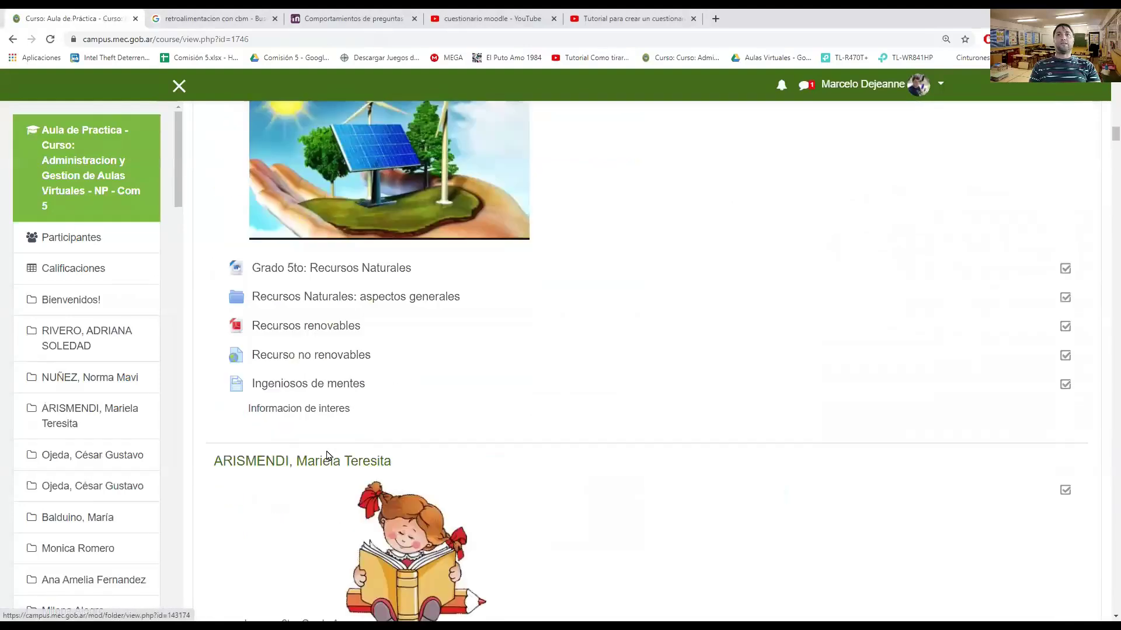
scroll(331, 455, "down", 13)
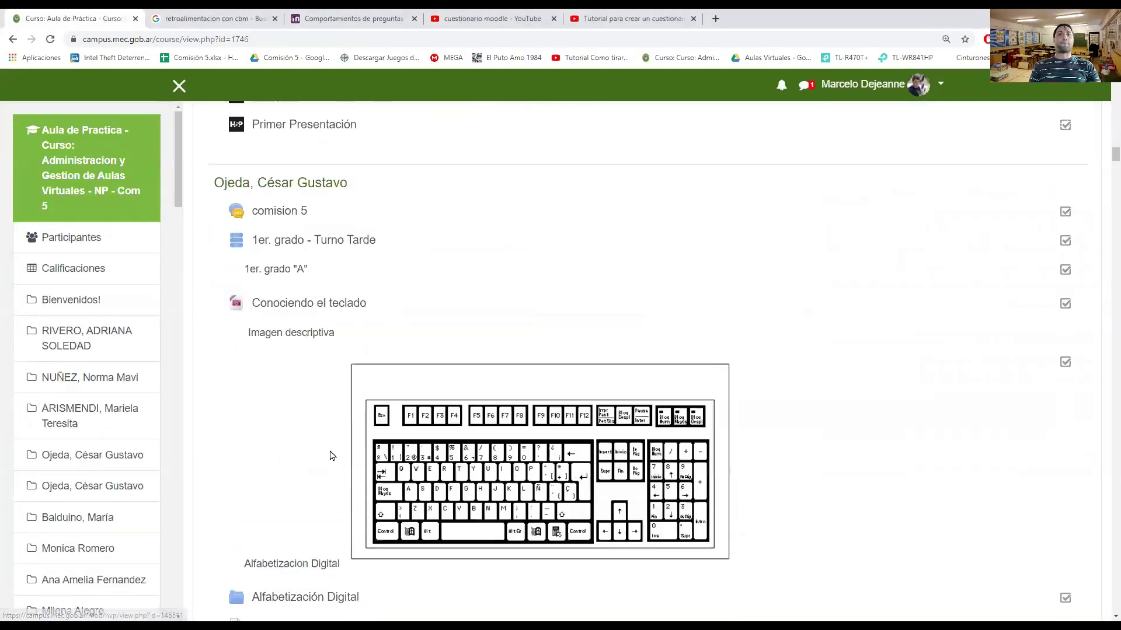
scroll(331, 455, "down", 1)
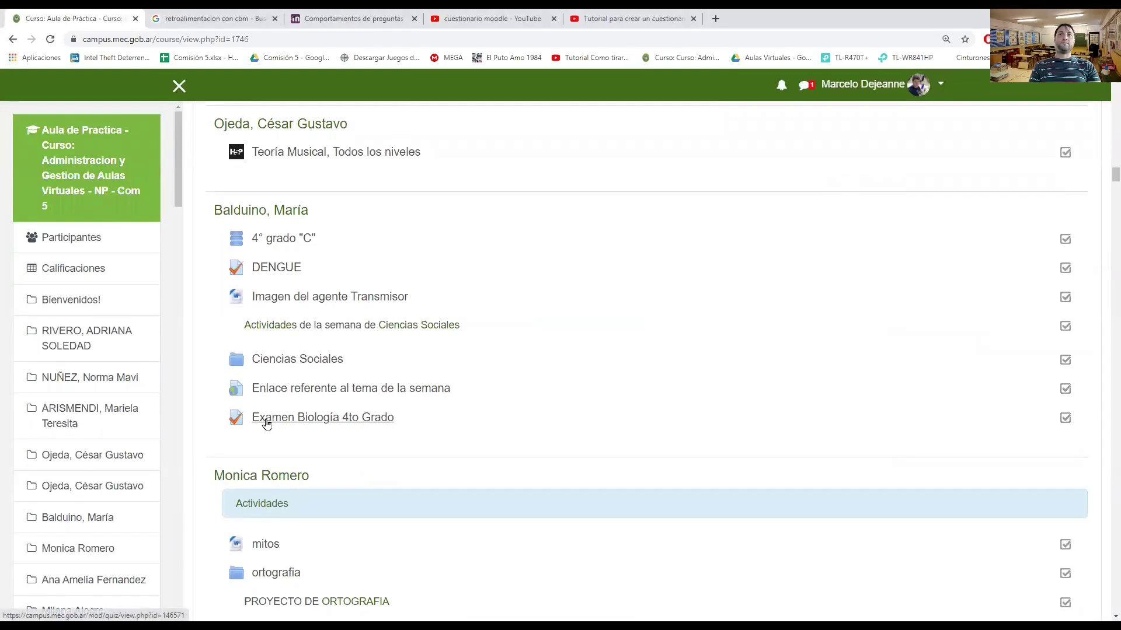
left_click(354, 419)
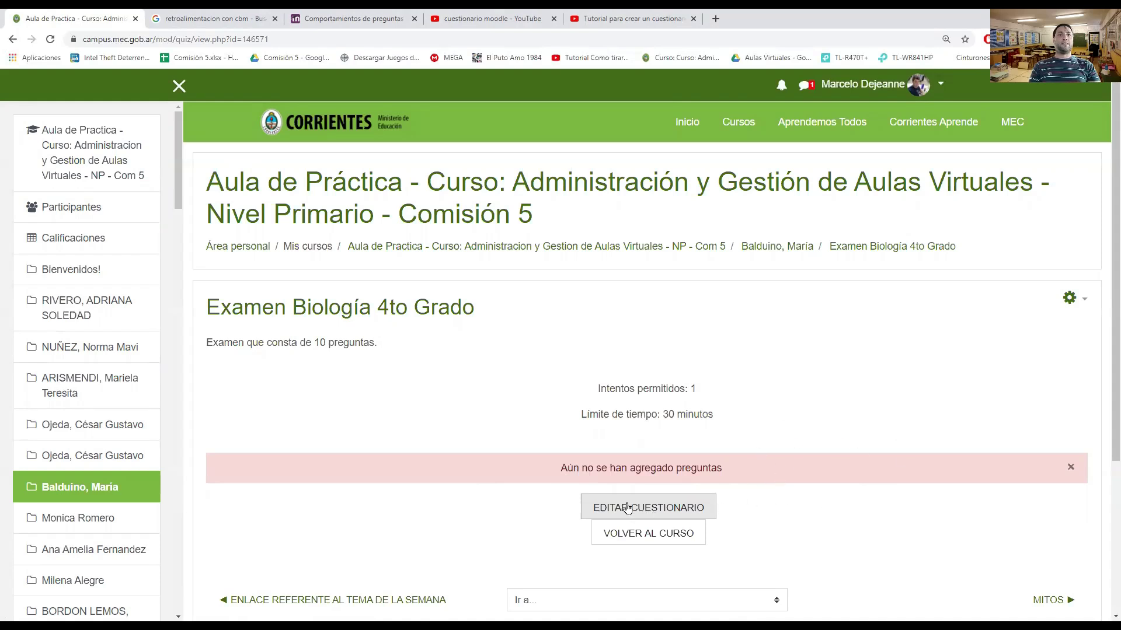
left_click(646, 505)
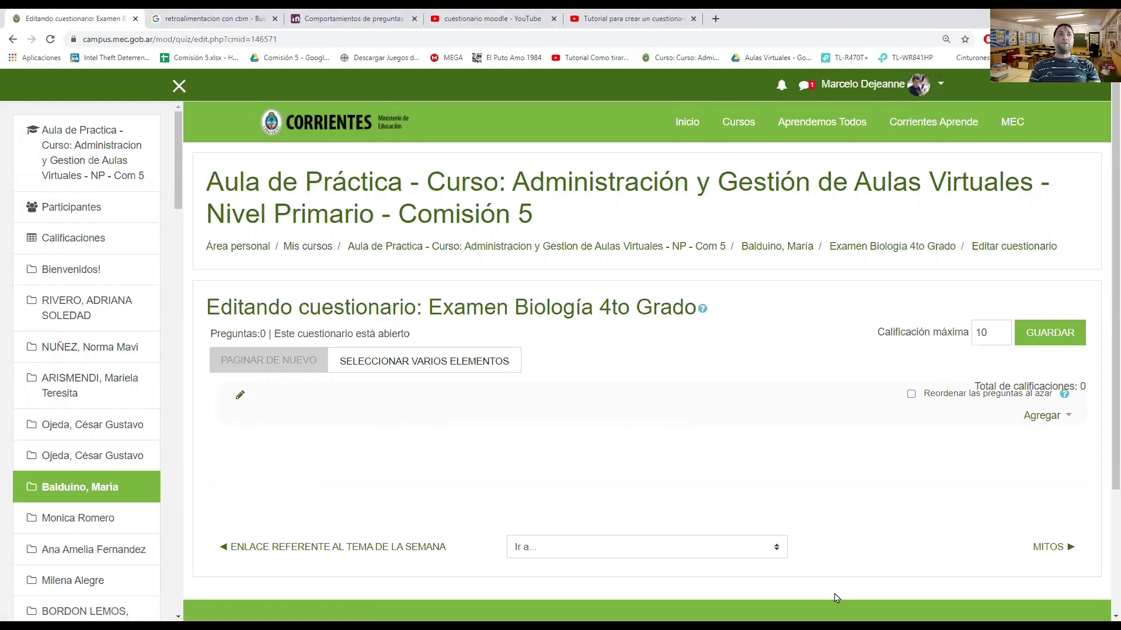
- Start adding a new question to the quiz so the choice of question types opens
left_click(1069, 418)
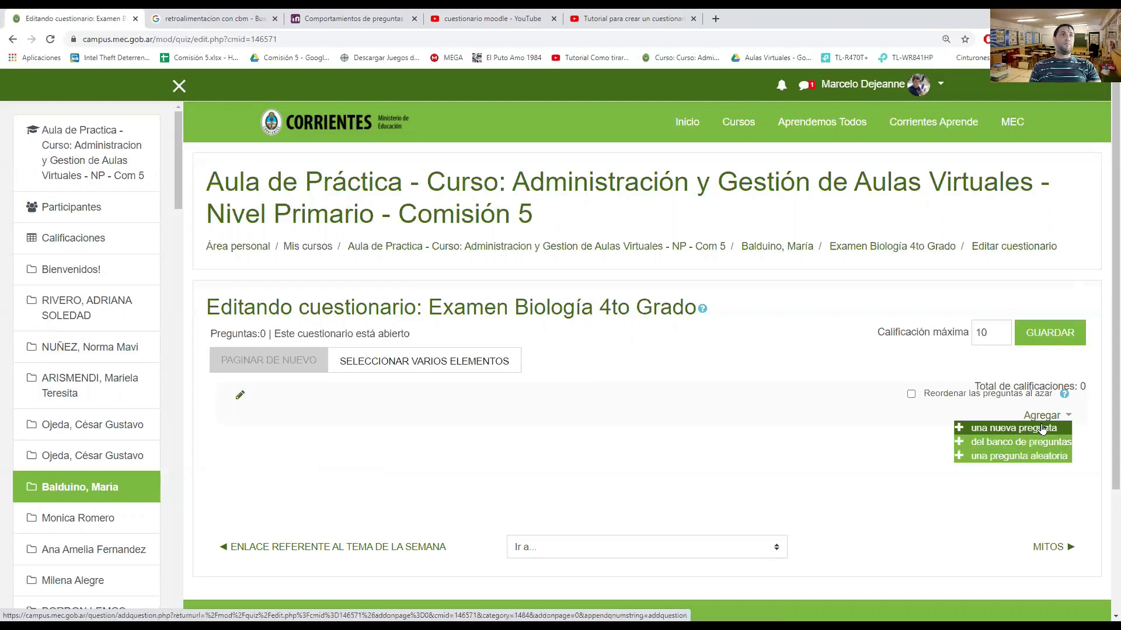
left_click(1000, 431)
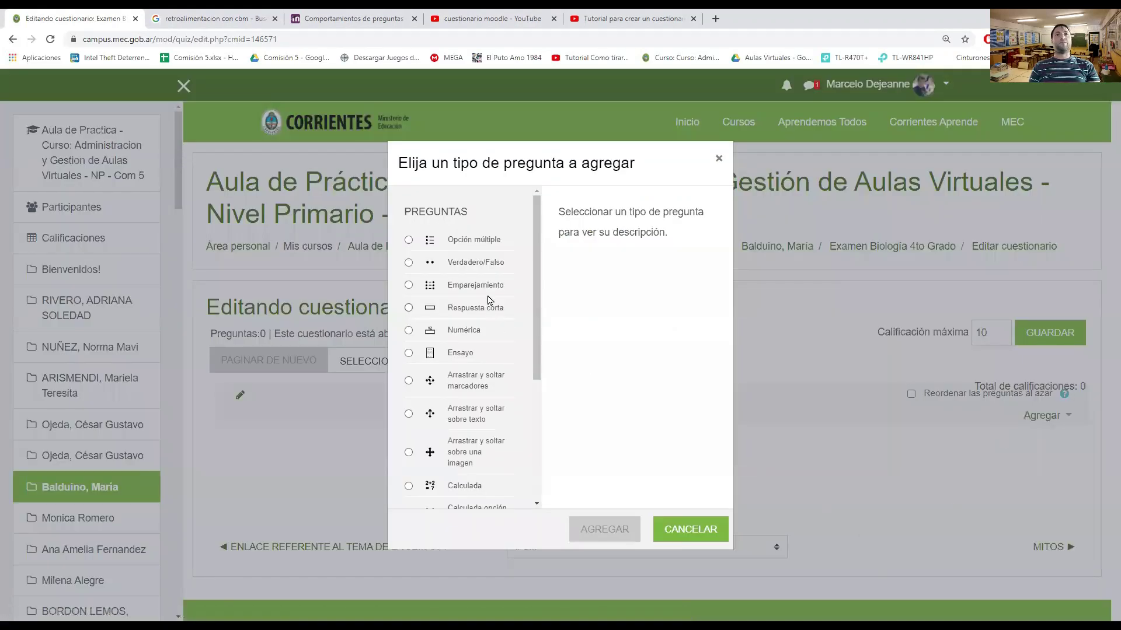
left_click_drag(533, 225, 516, 187)
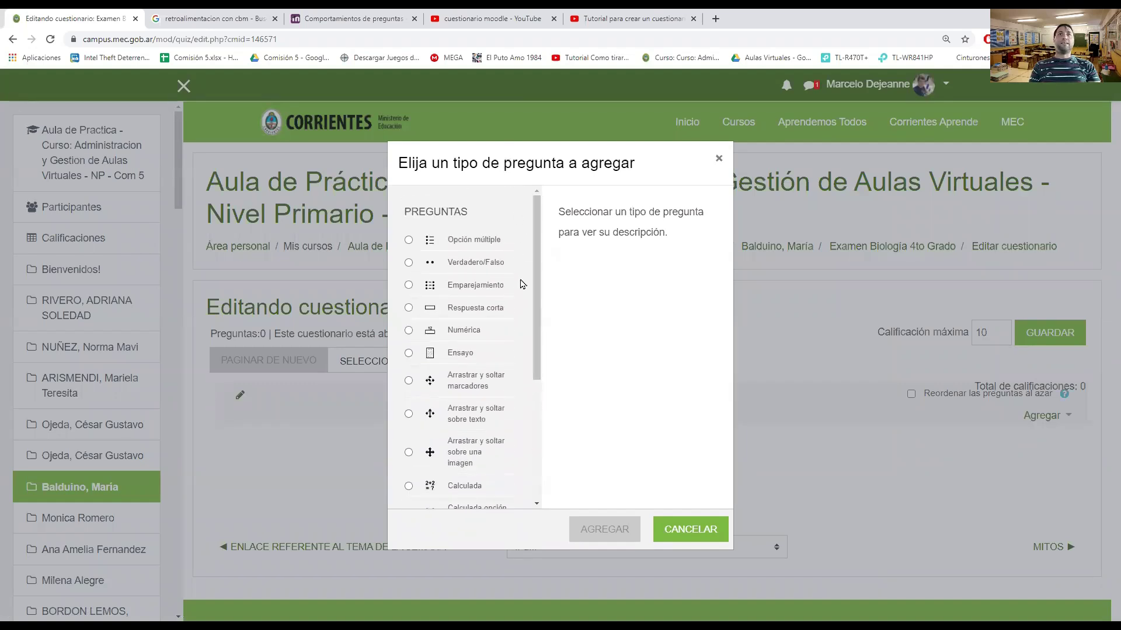
- Review the descriptions of the available question types, from Opción múltiple to Elige la palabra perdida
left_click(408, 241)
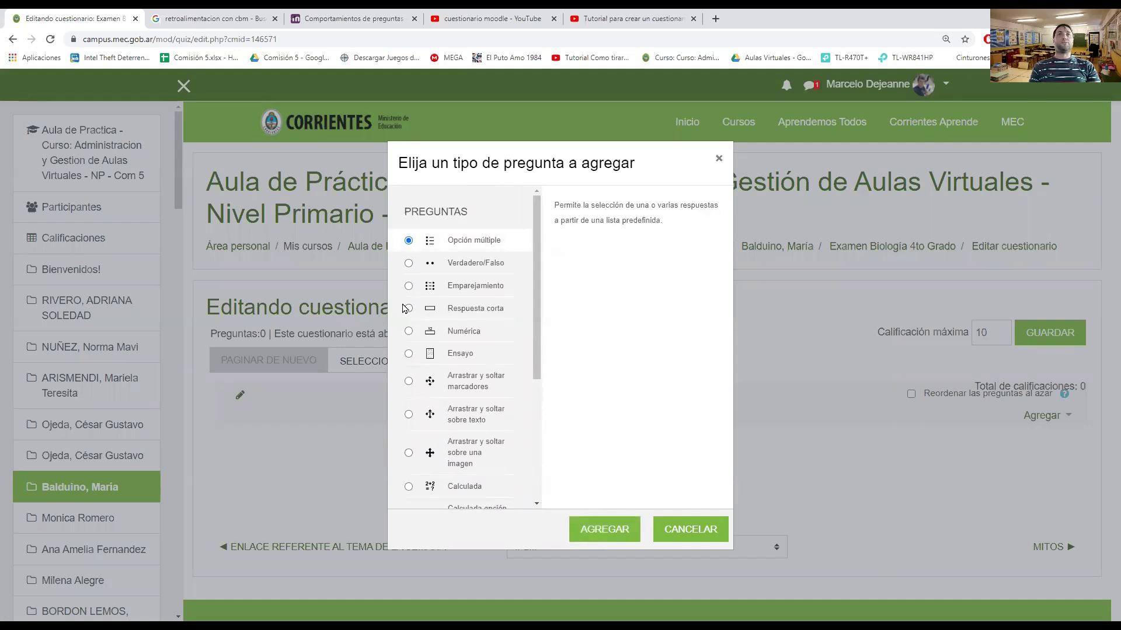
left_click(409, 263)
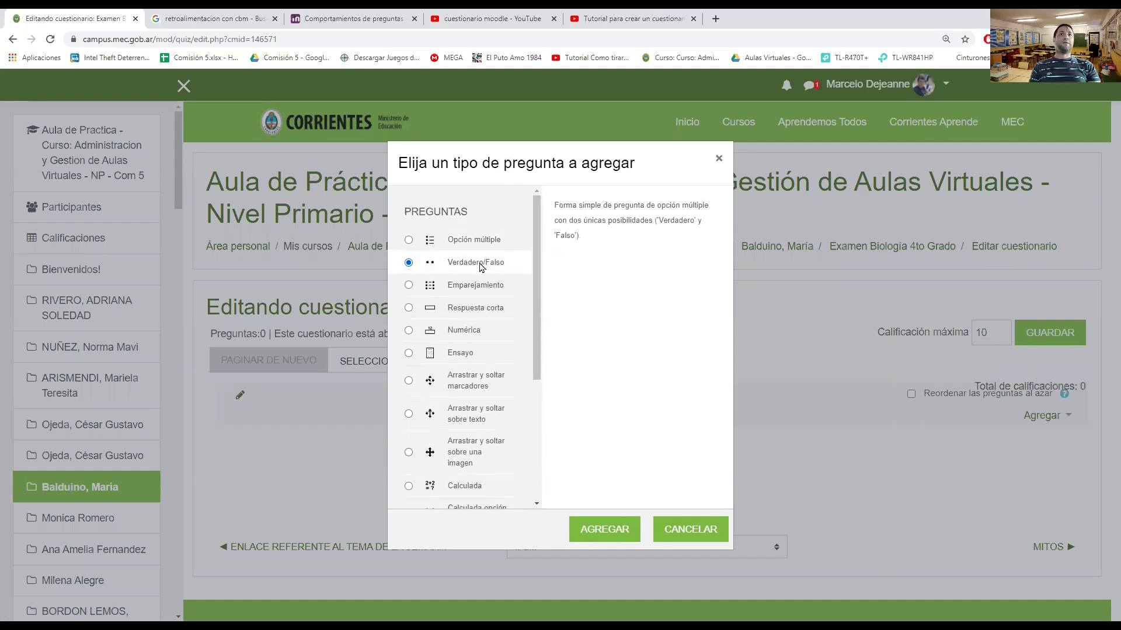
left_click(408, 286)
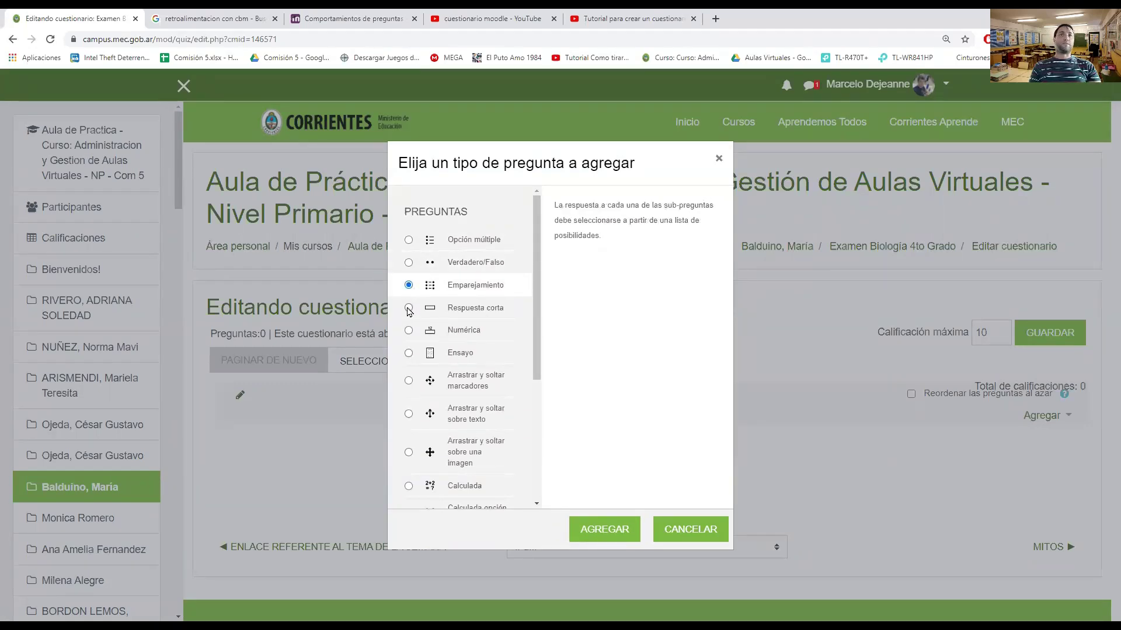
left_click(409, 309)
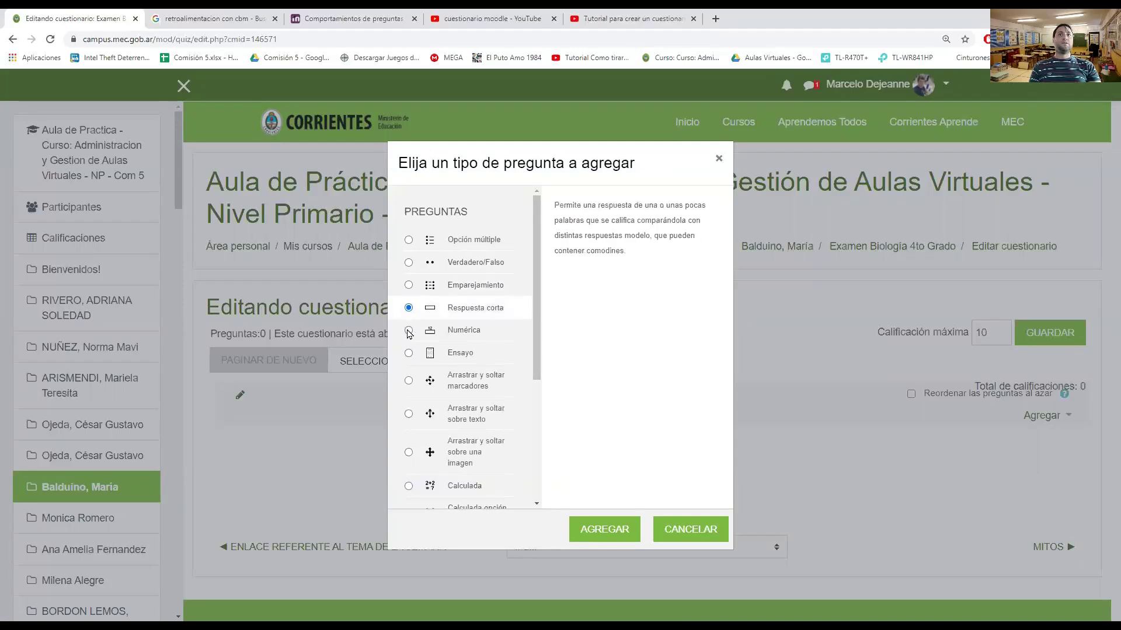
left_click(409, 331)
left_click(411, 353)
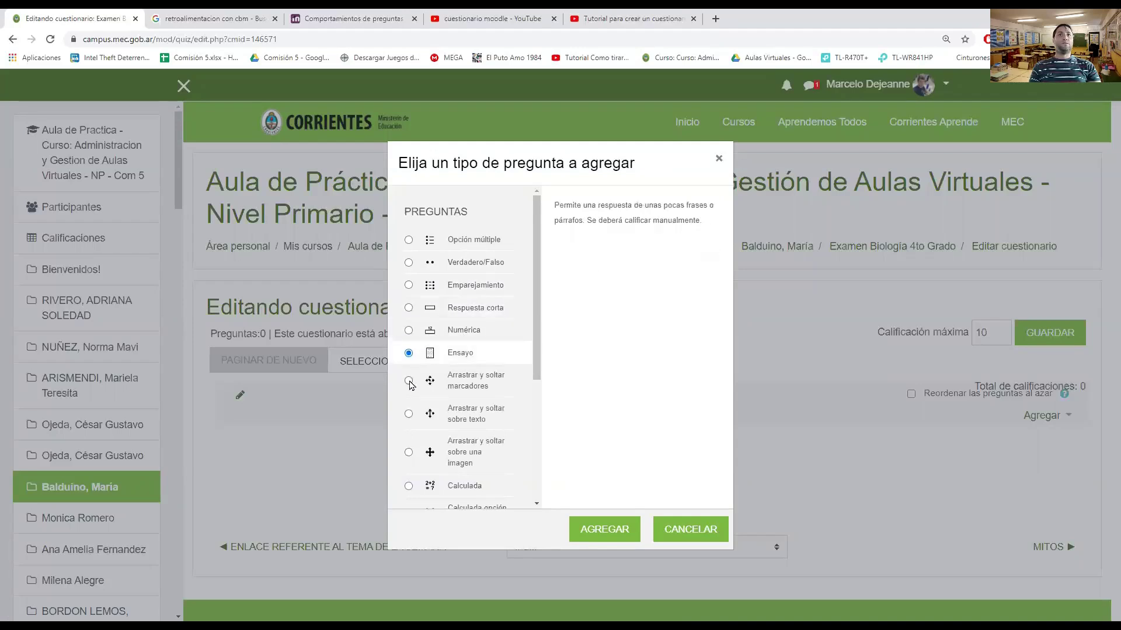
left_click(409, 383)
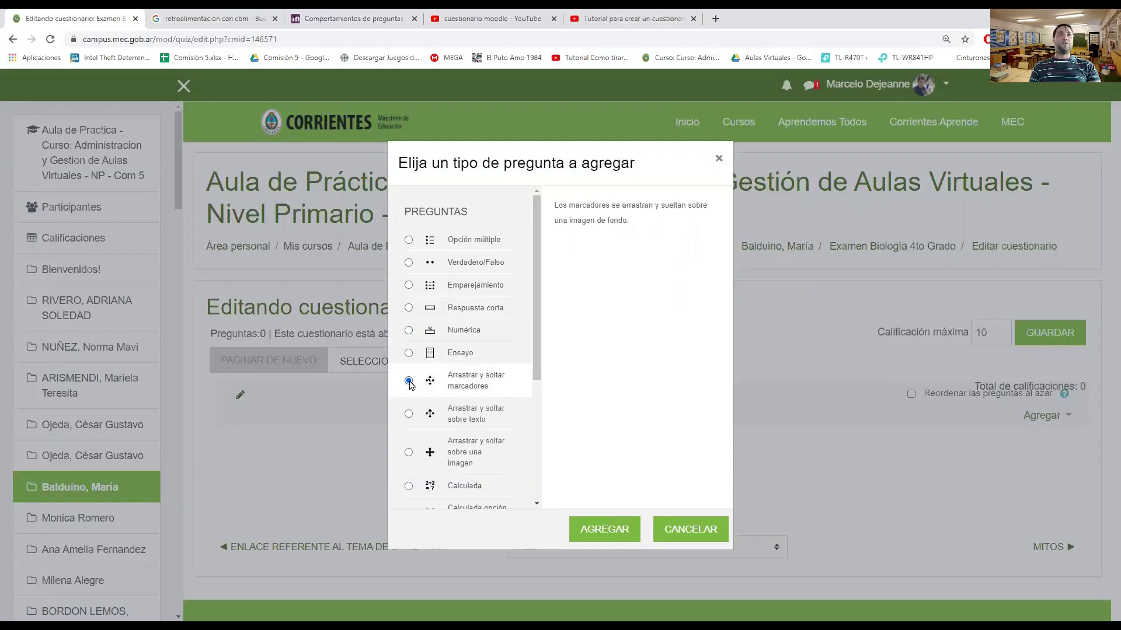
left_click(410, 415)
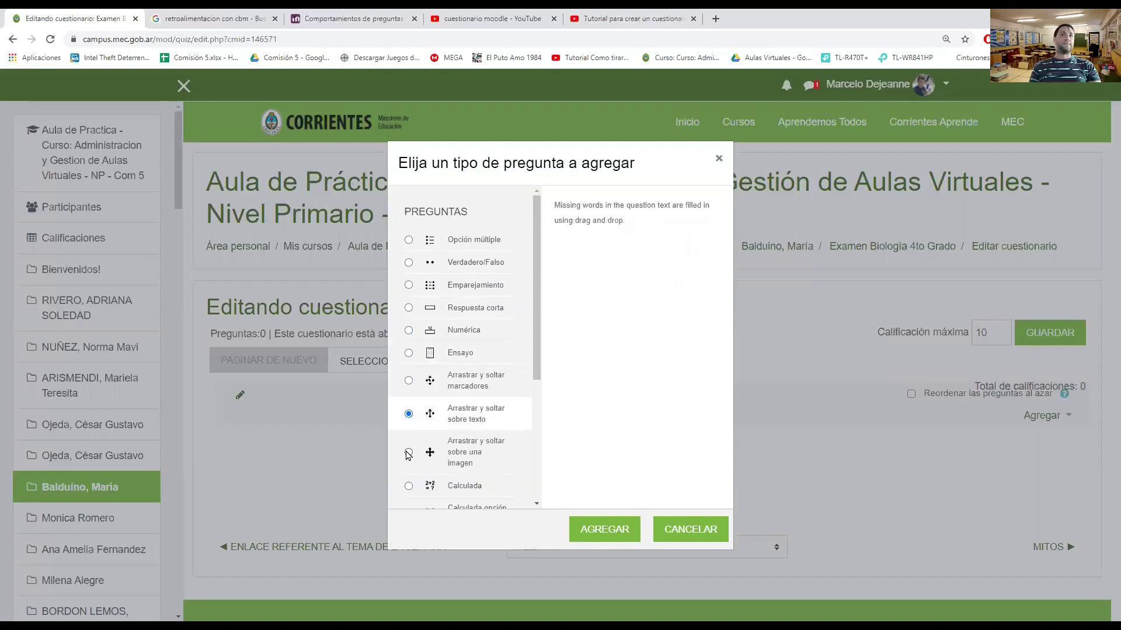
left_click(409, 454)
scroll(410, 456, "down", 2)
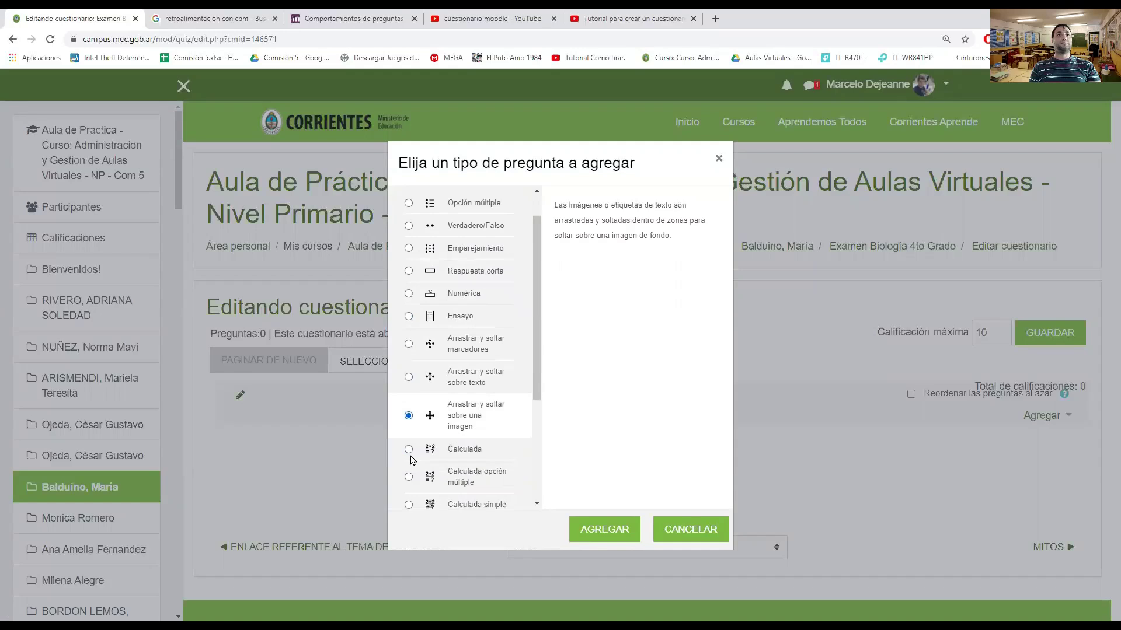
left_click(409, 391)
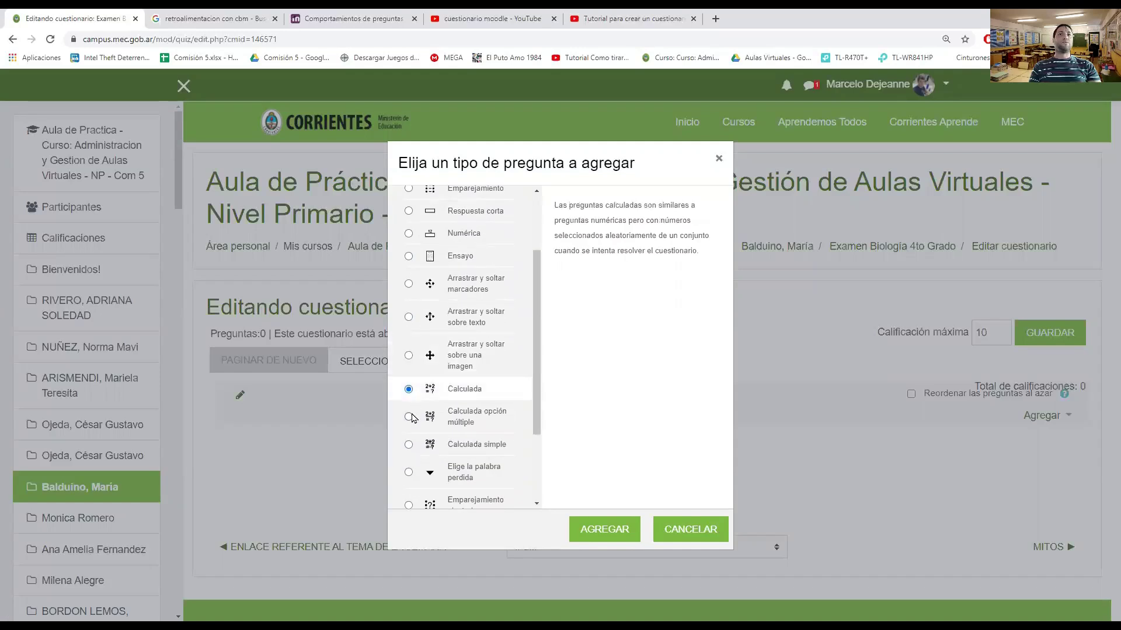
left_click(409, 418)
left_click(408, 446)
scroll(409, 450, "down", 3)
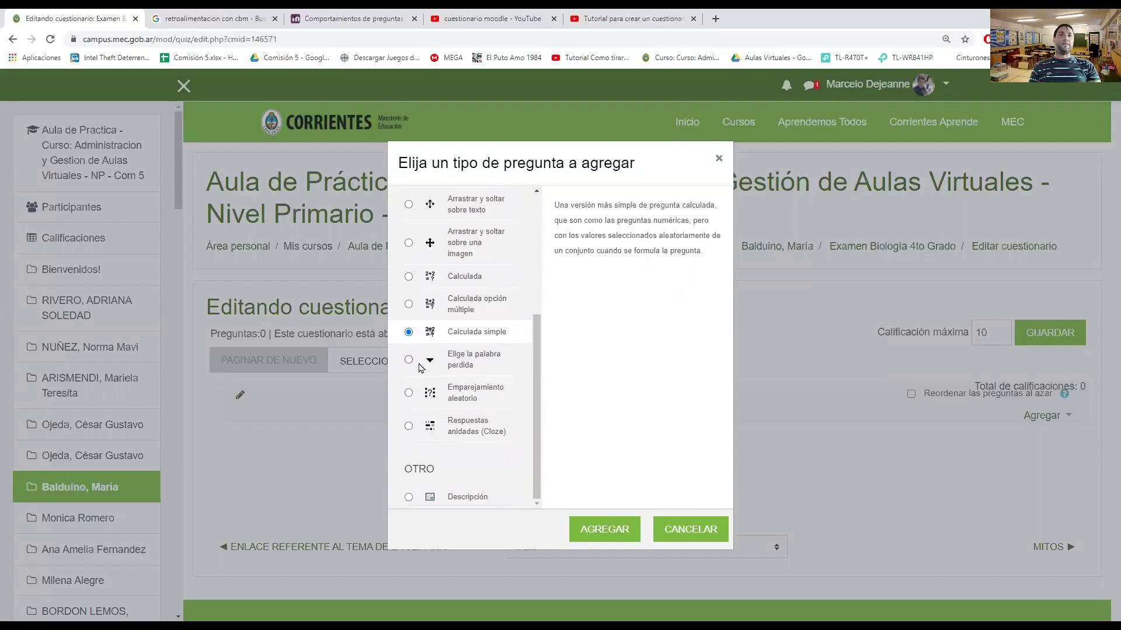
left_click(411, 363)
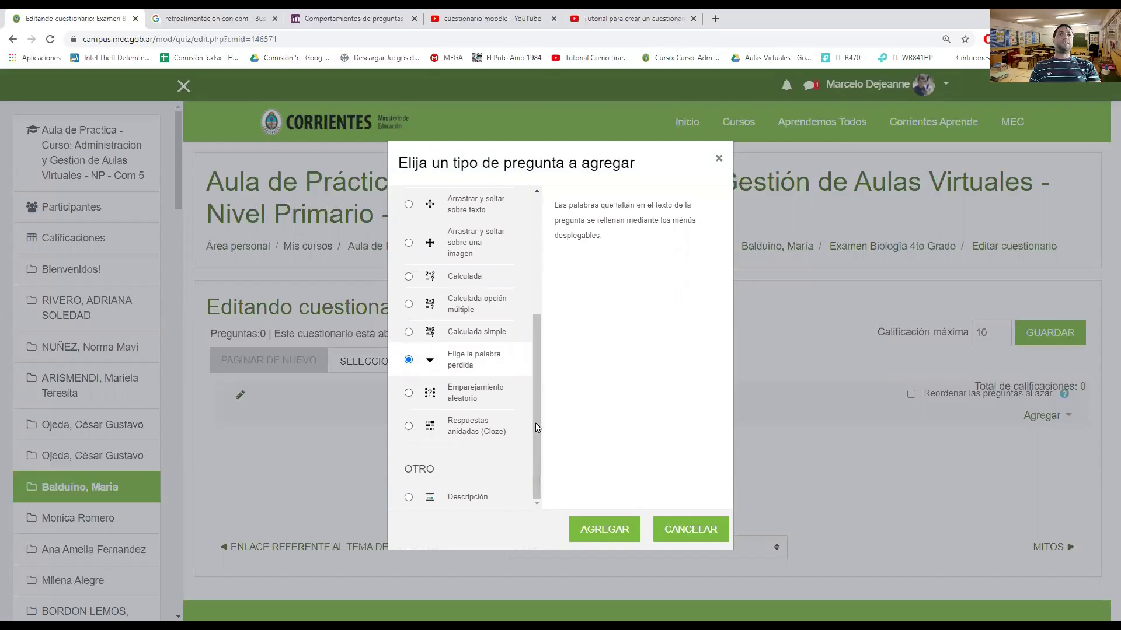
scroll(526, 363, "up", 4)
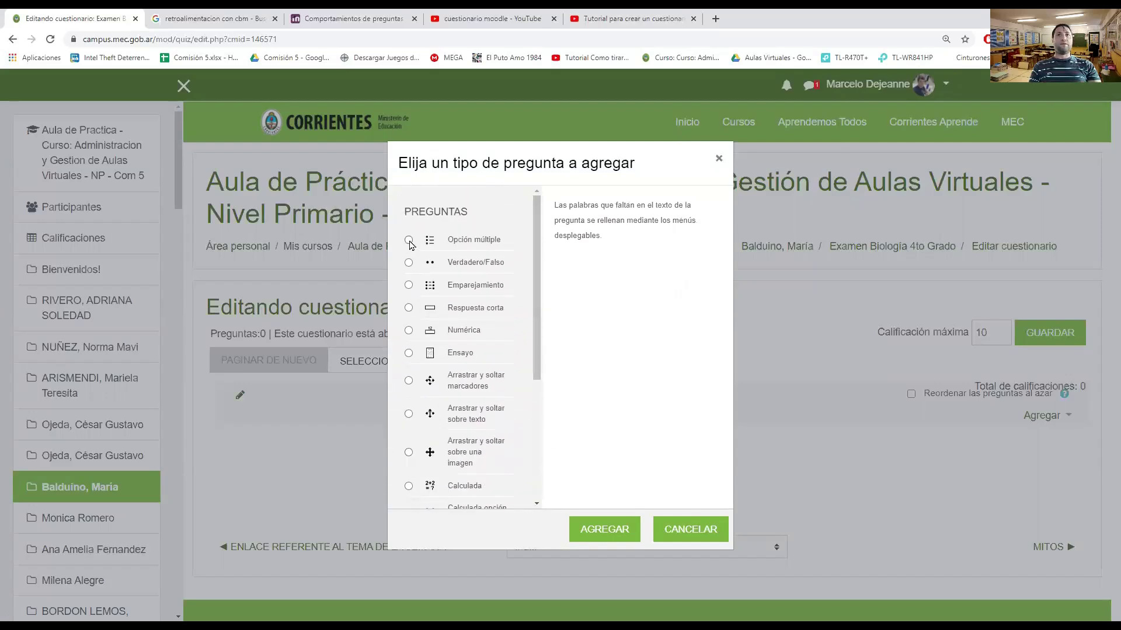
- Add an Opción múltiple question to the quiz and name it Pregunta multiple
left_click(408, 240)
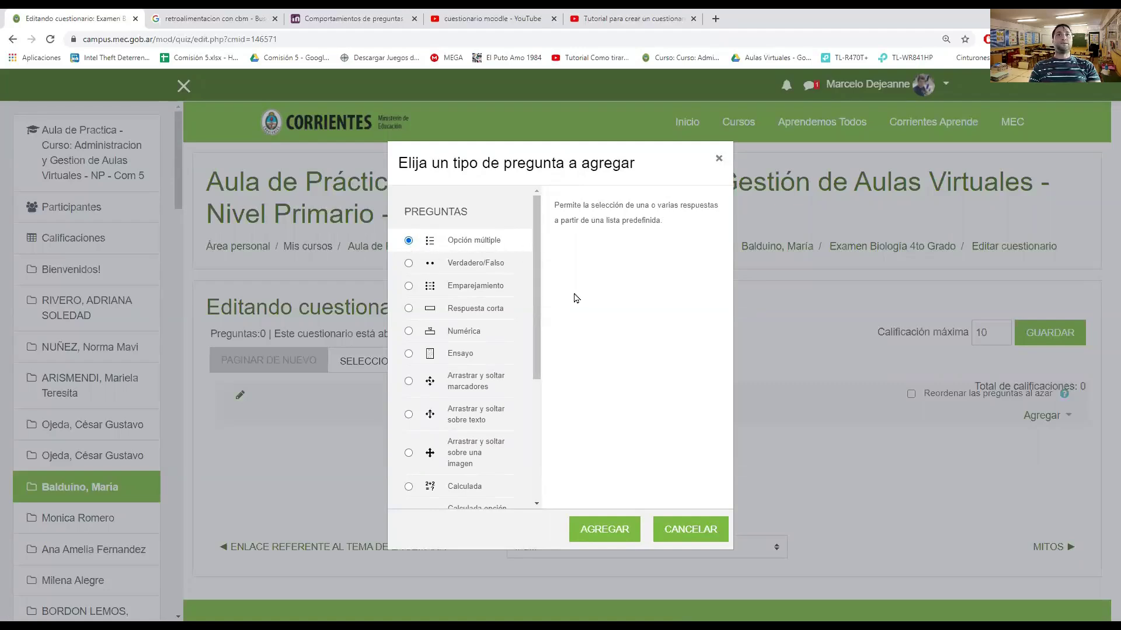
left_click(594, 531)
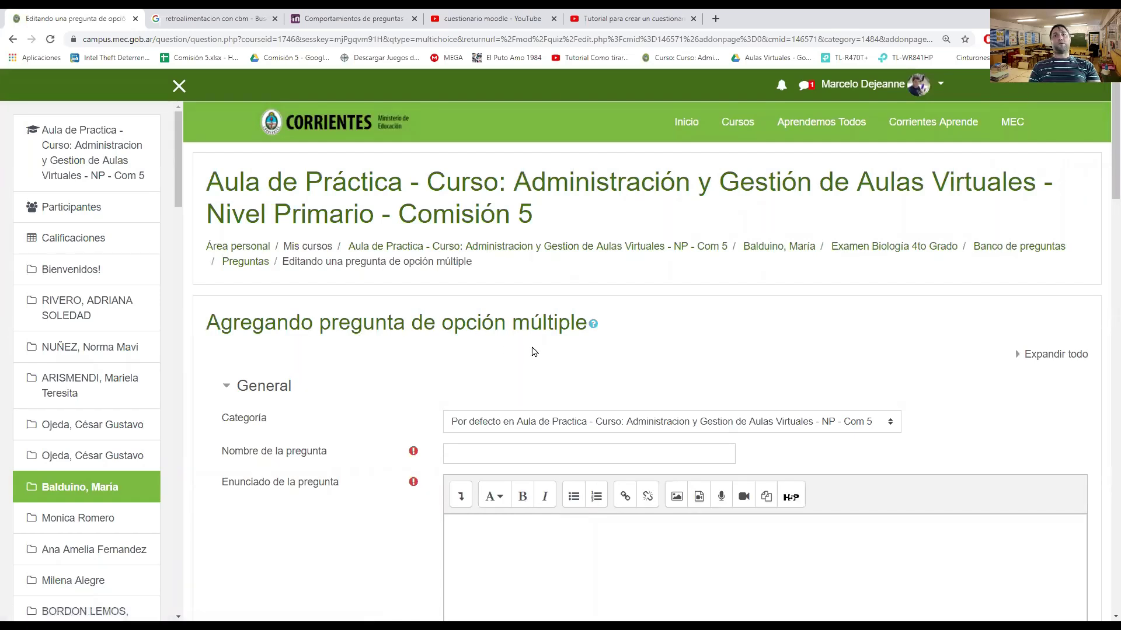
left_click(499, 453)
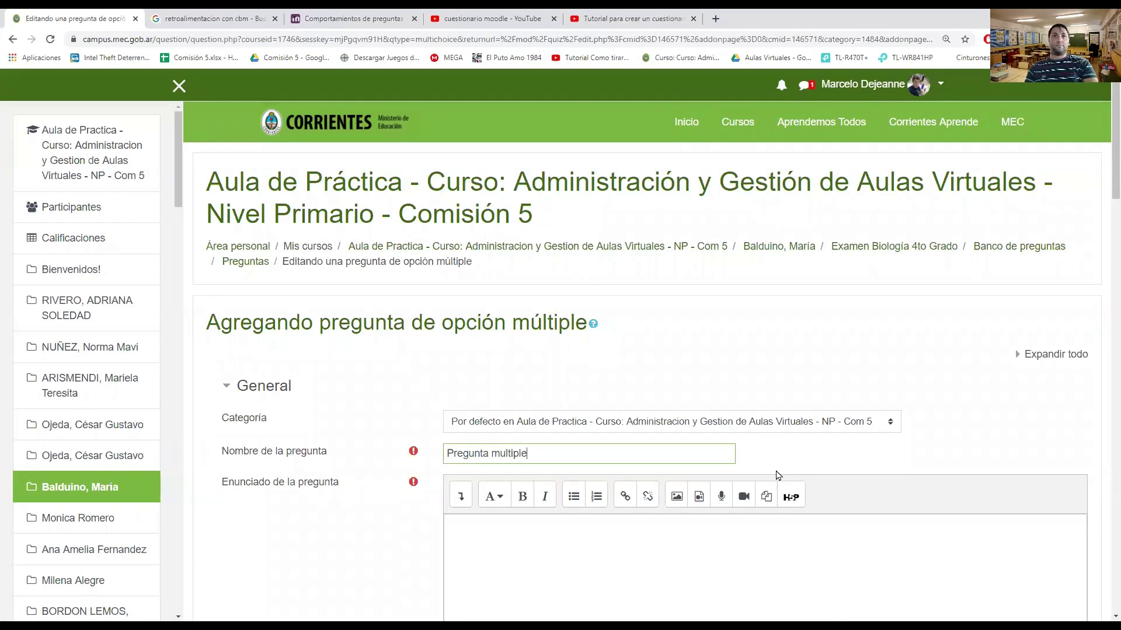
- Enter the question text "Que es una bacteria?" for the multiple-choice question
scroll(811, 473, "down", 3)
left_click(678, 381)
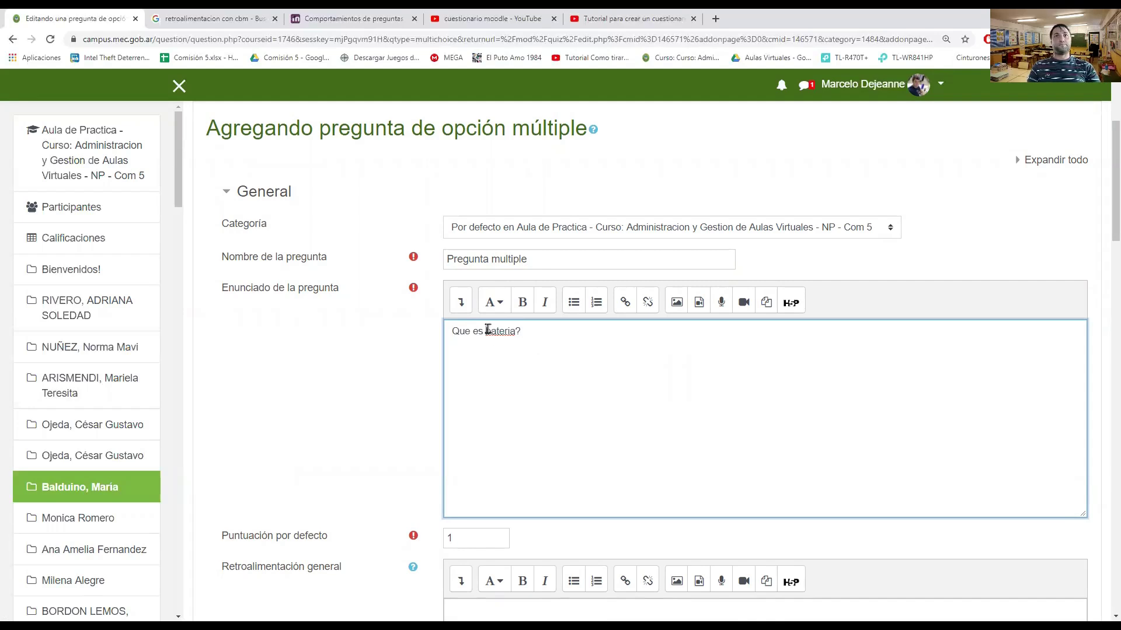
left_click_drag(486, 331, 524, 331)
type("una")
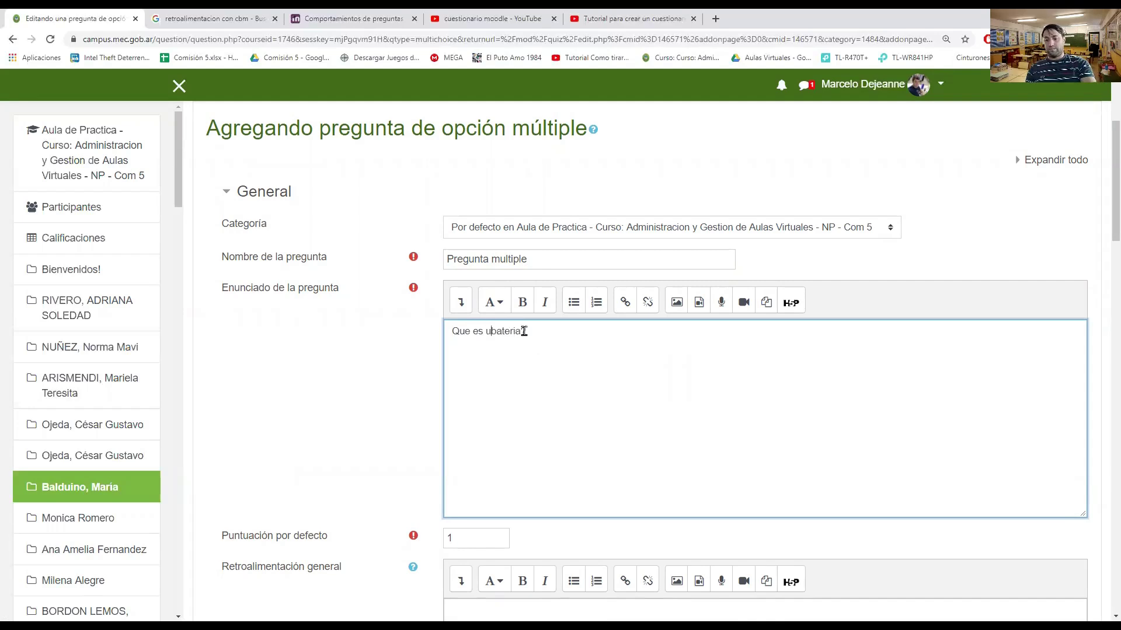
right_click(532, 329)
left_click(575, 341)
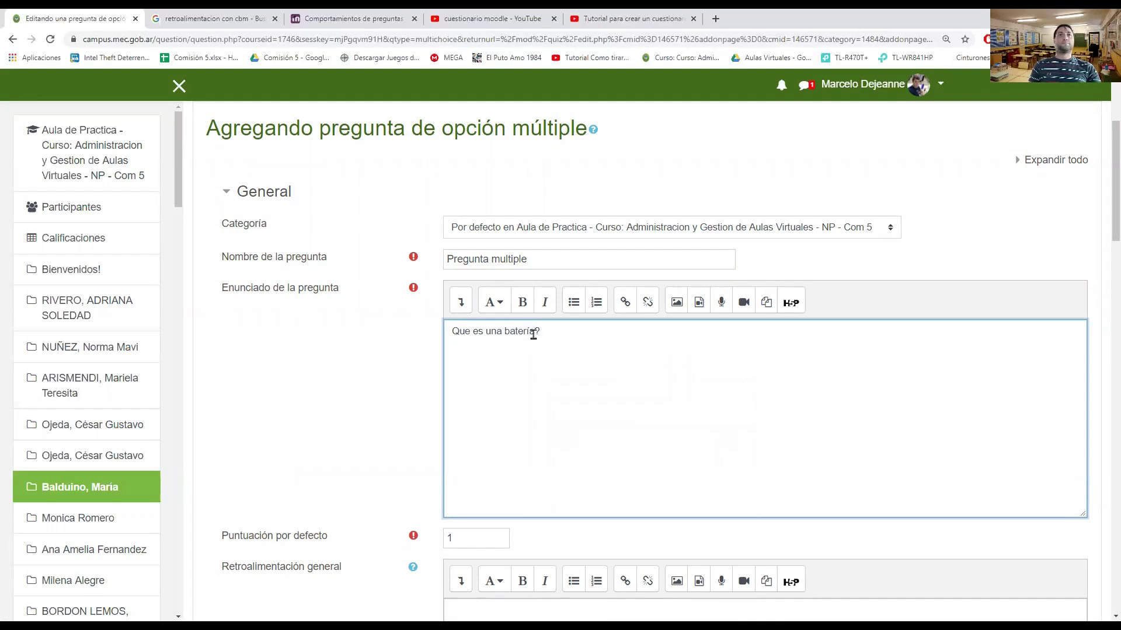
left_click_drag(540, 331, 502, 328)
type("bac")
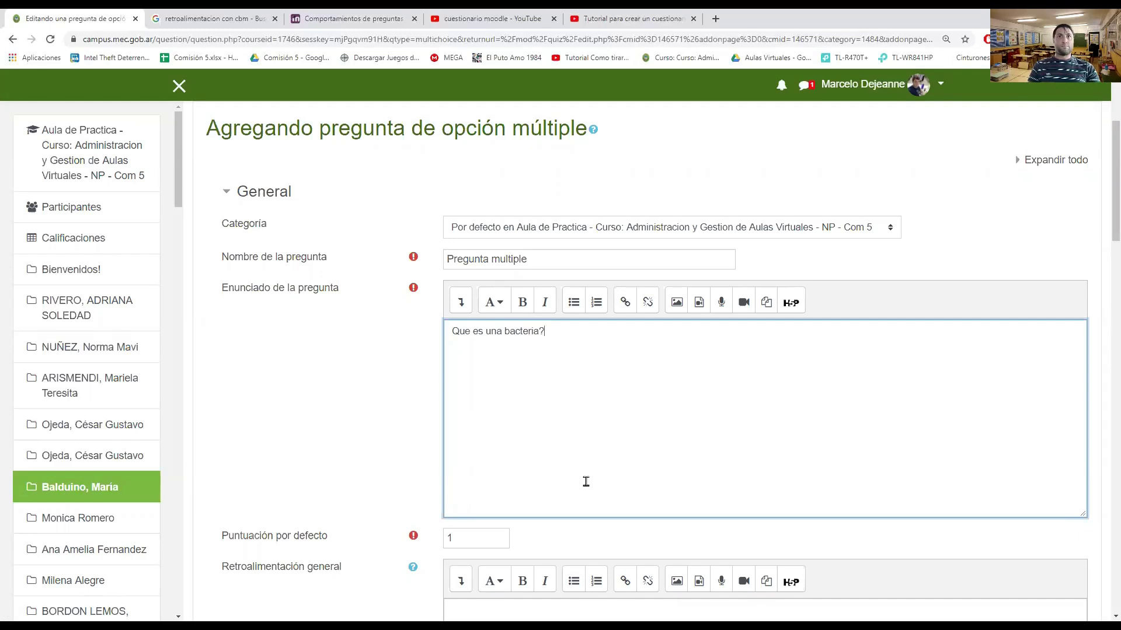
- Set the question's number of allowed answers to Sólo una respuesta
scroll(507, 380, "down", 2)
scroll(530, 367, "down", 5)
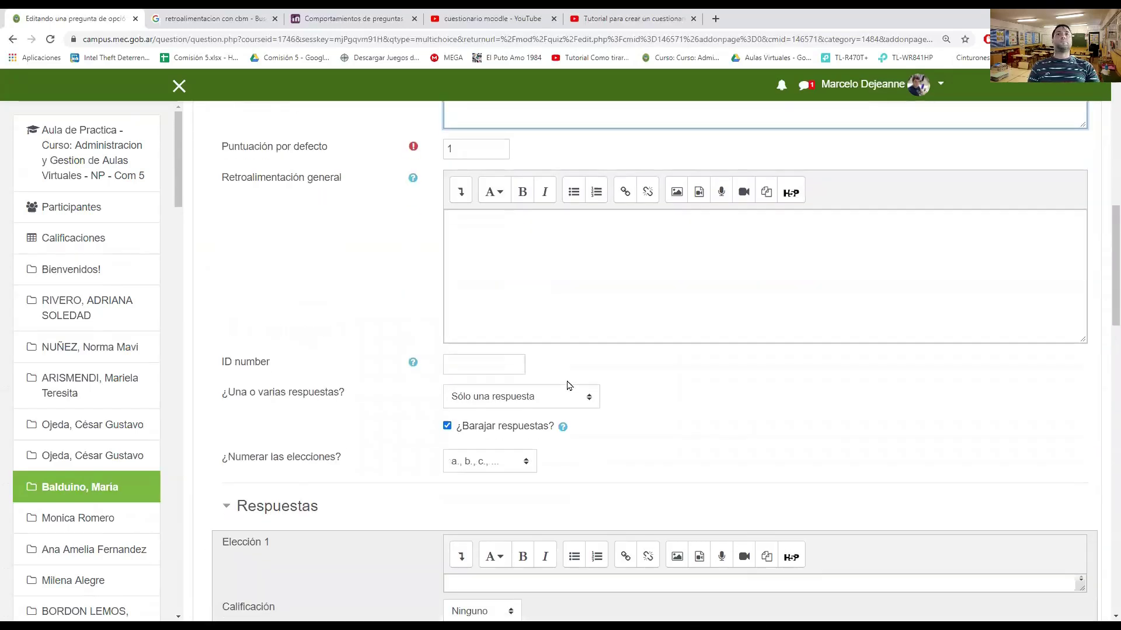
scroll(750, 416, "down", 3)
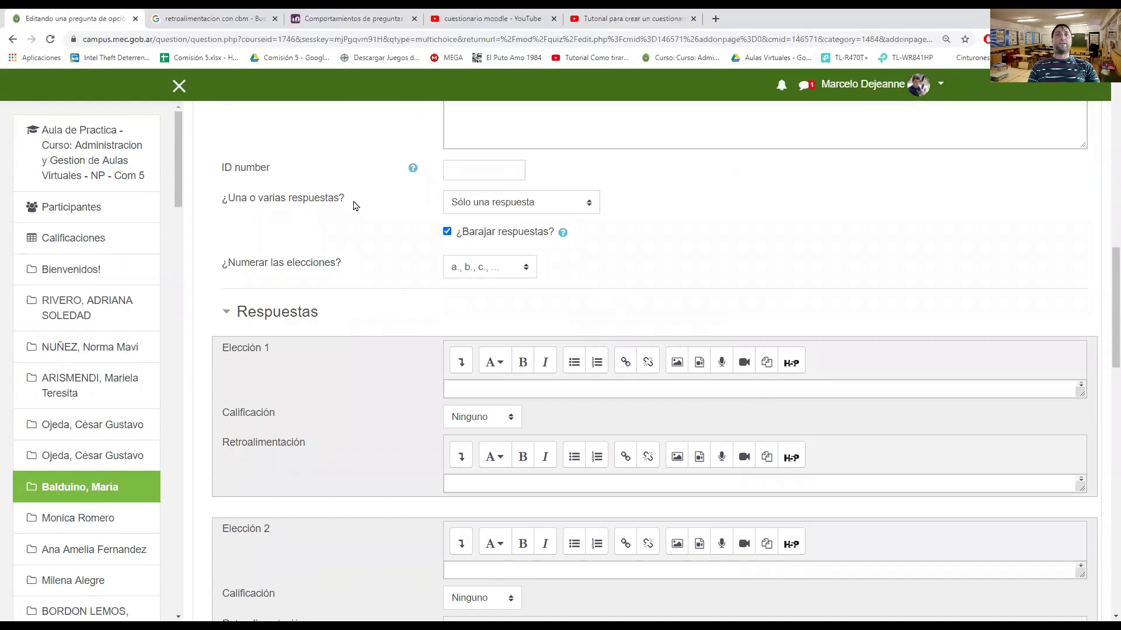
left_click(589, 204)
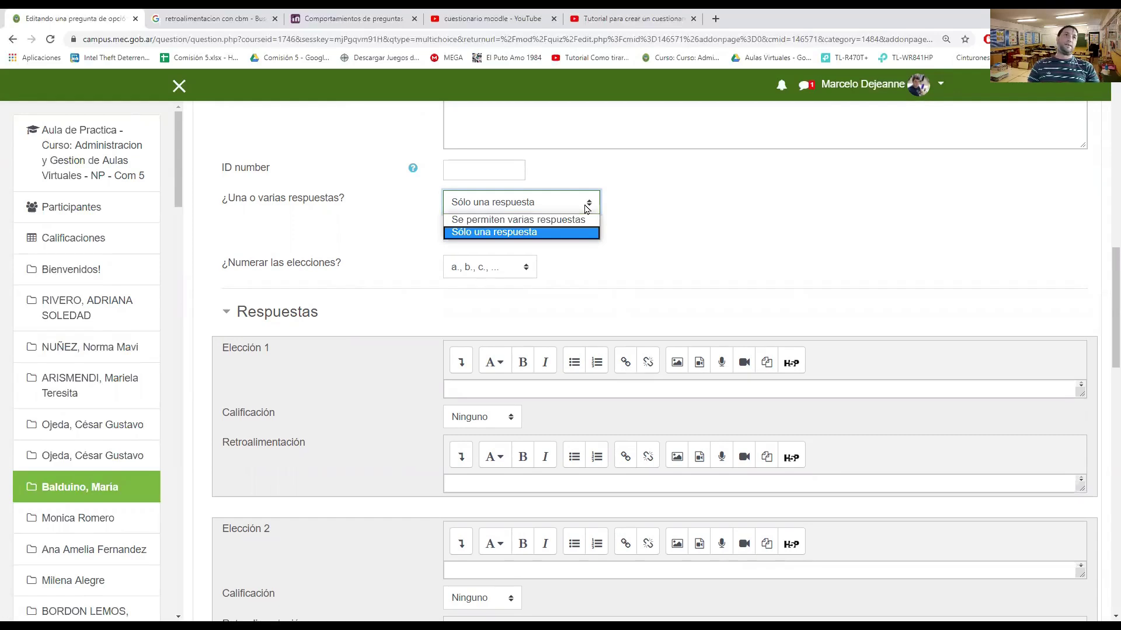
left_click(531, 234)
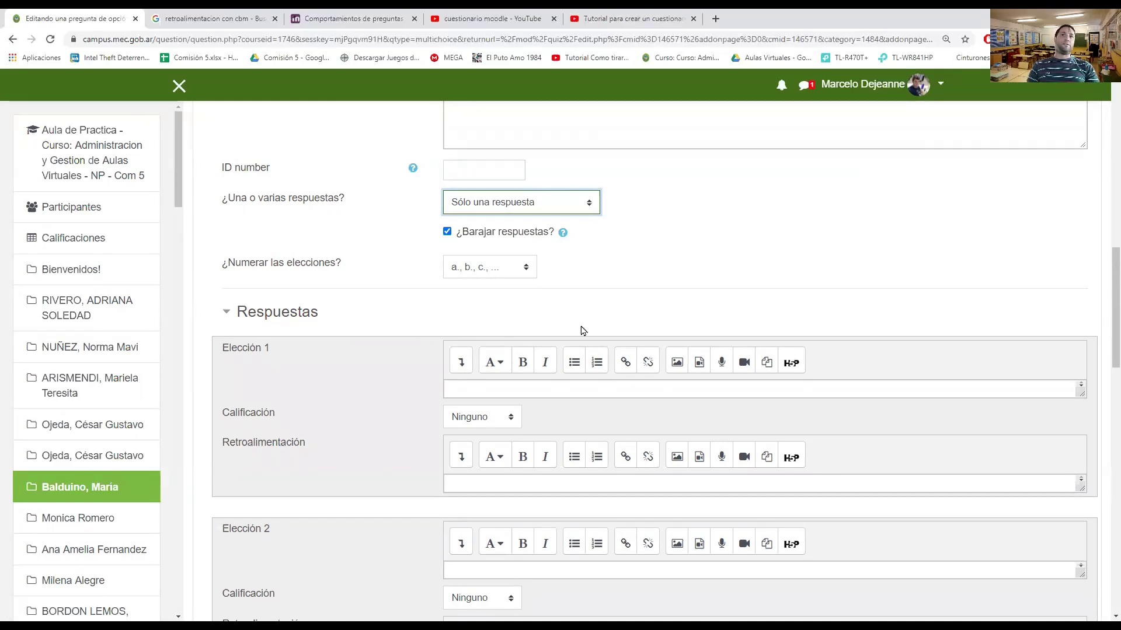
- Fill in the first answer choice with the text Resp 1 and the feedback Incorrecta
left_click(551, 388)
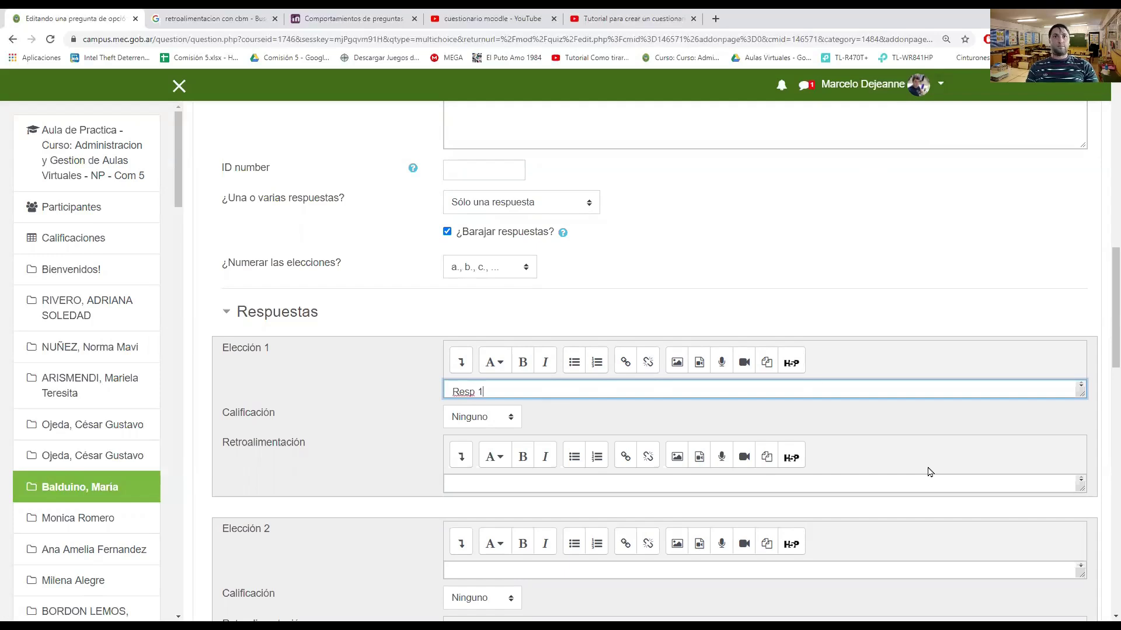
scroll(658, 419, "down", 2)
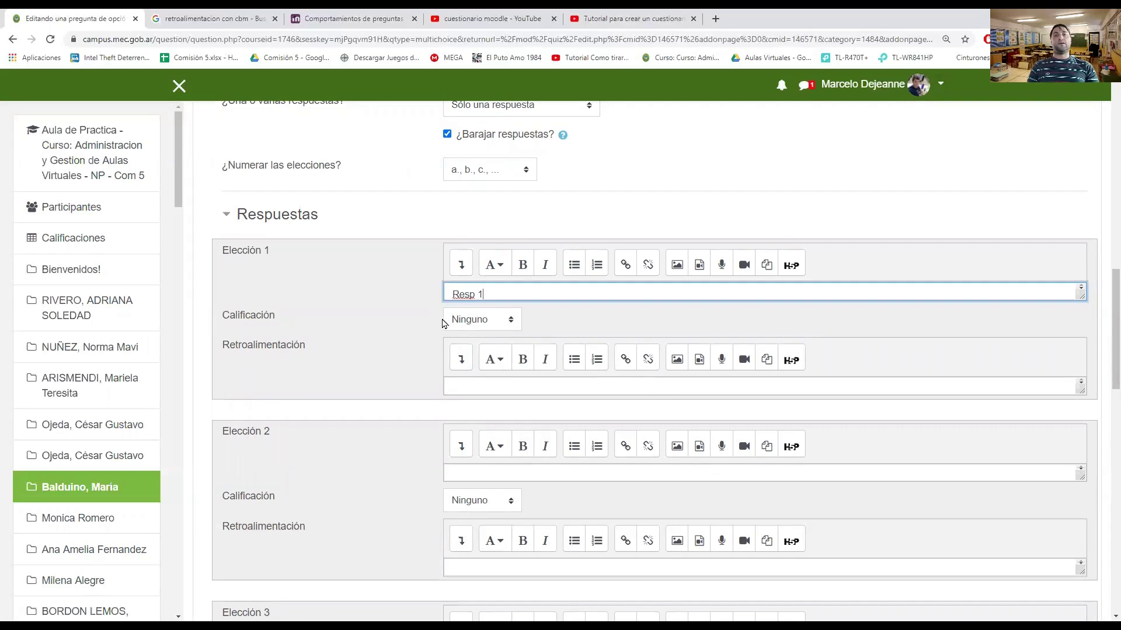
left_click(481, 383)
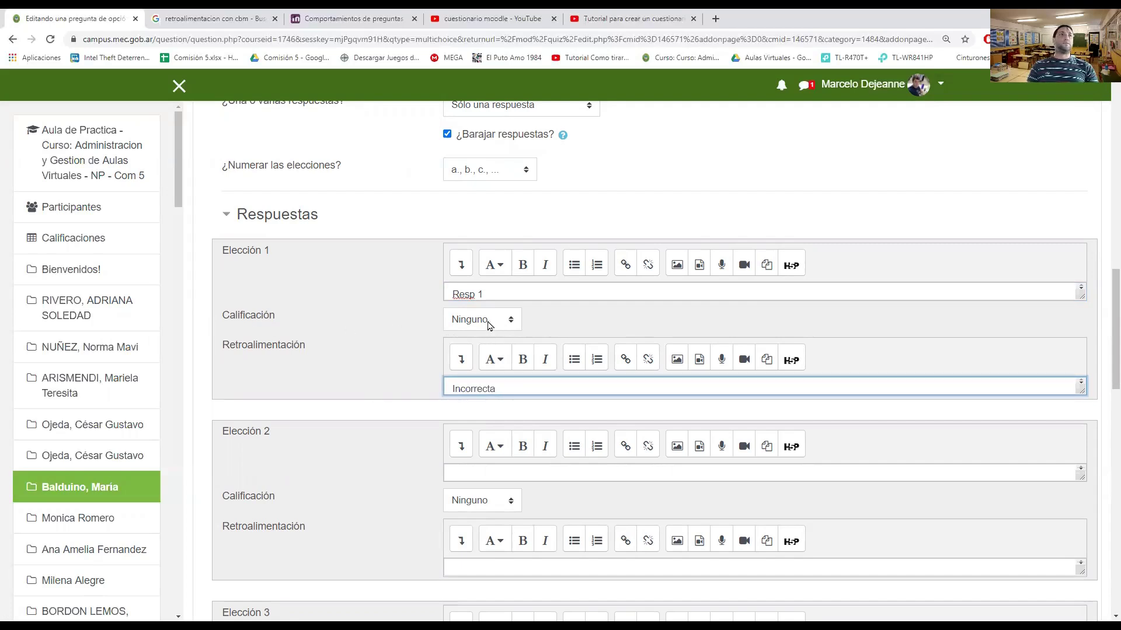
- Fill in the second answer choice with the text Resp 2, a grade of 100% and the feedback Correcta
scroll(513, 458, "down", 3)
left_click(497, 278)
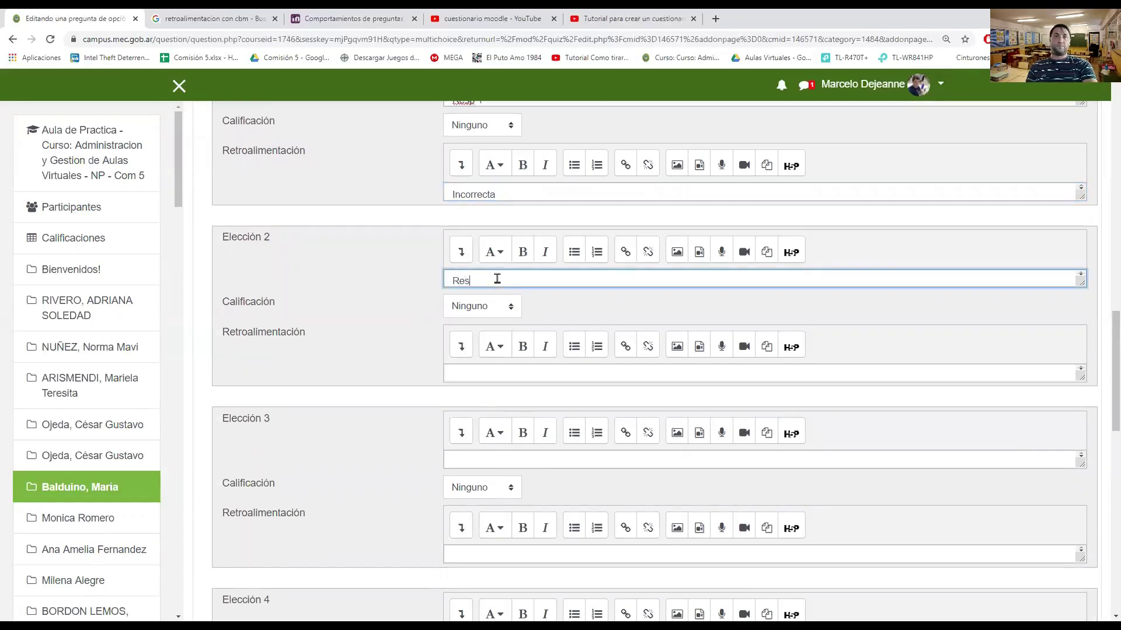
type("Resp 2")
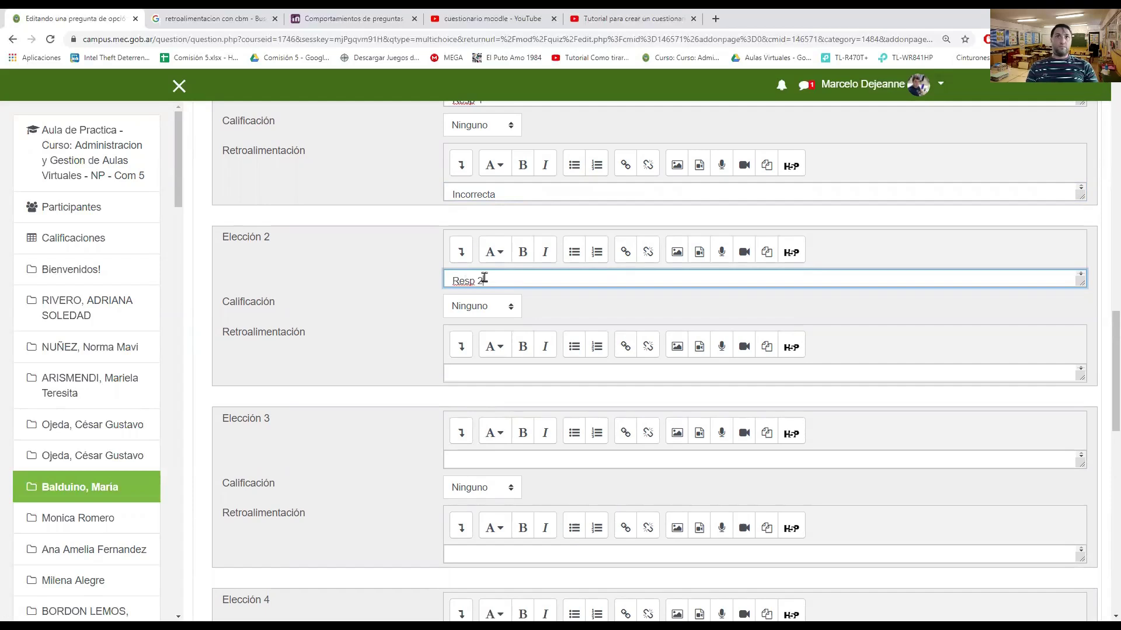
left_click(505, 307)
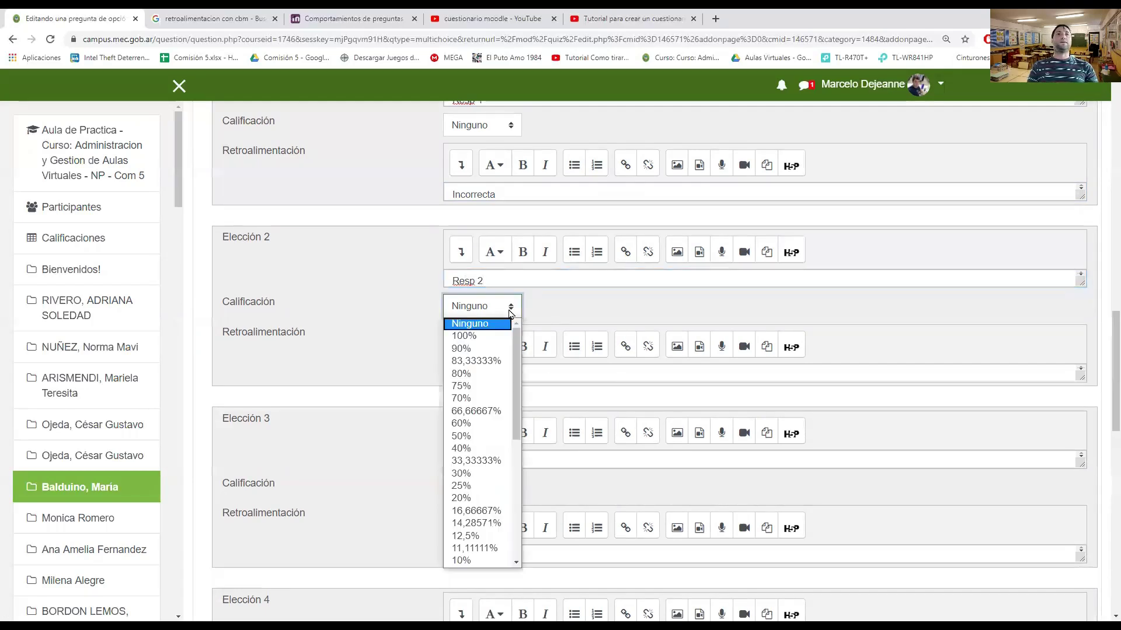
left_click(464, 336)
left_click(467, 375)
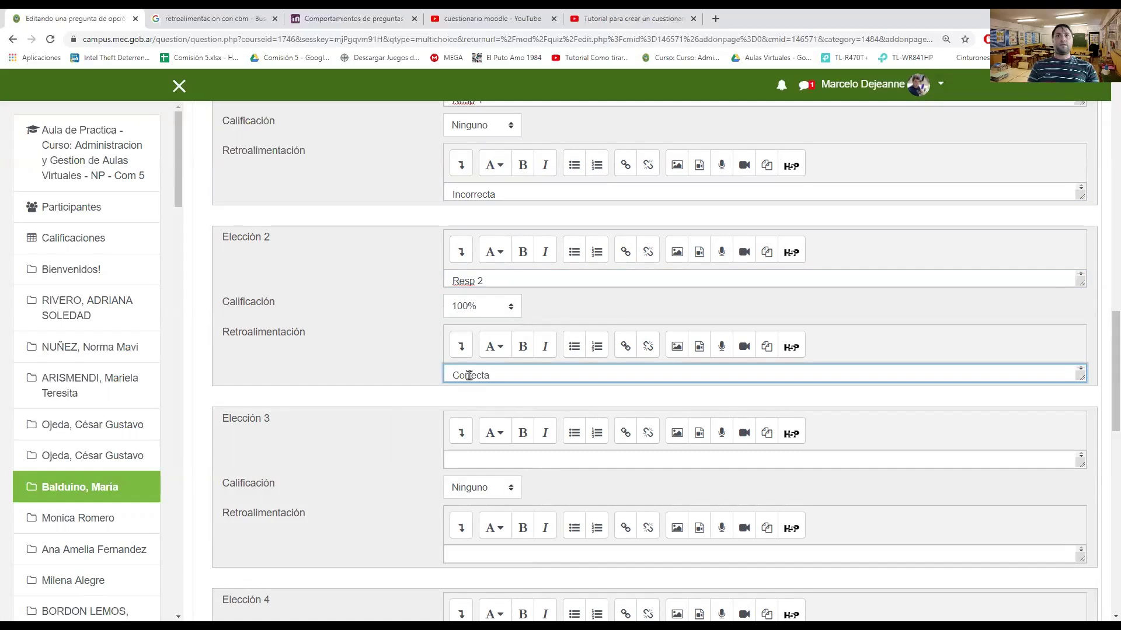
- Fill in the third answer choice with the text Resp 3 and the feedback Incorrecta
left_click(480, 461)
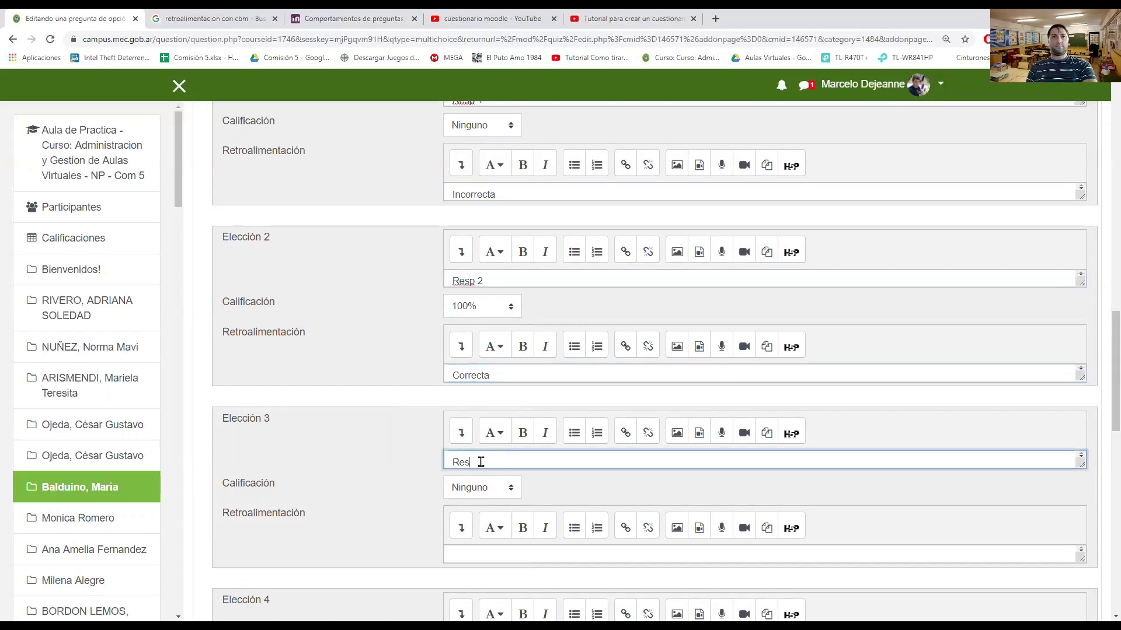
type("Resp 3")
scroll(510, 463, "down", 3)
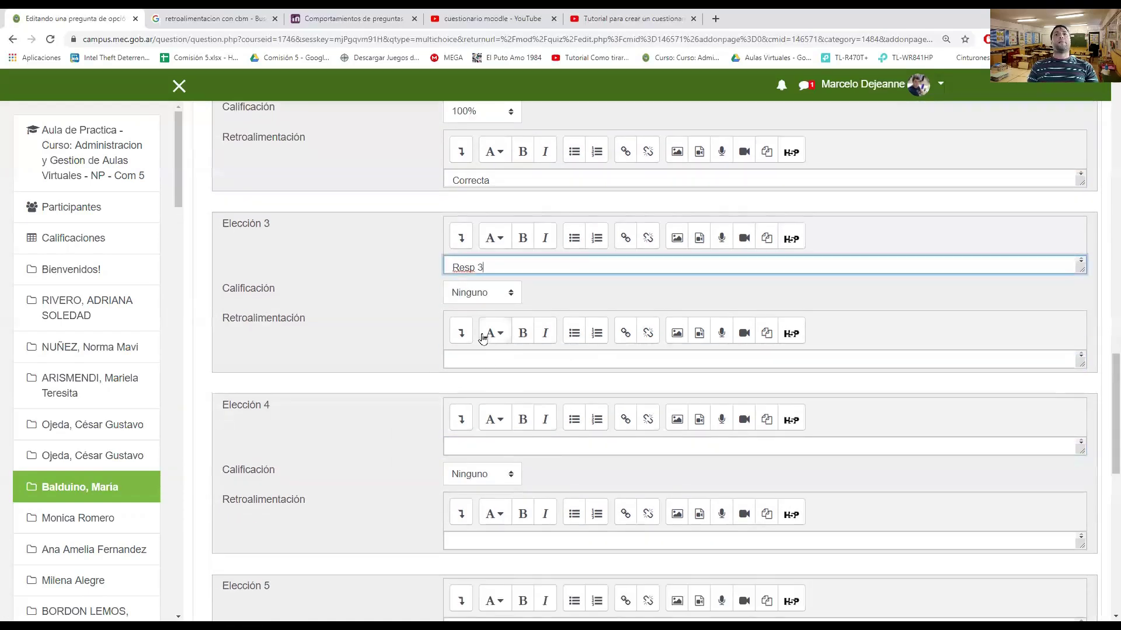
left_click(495, 359)
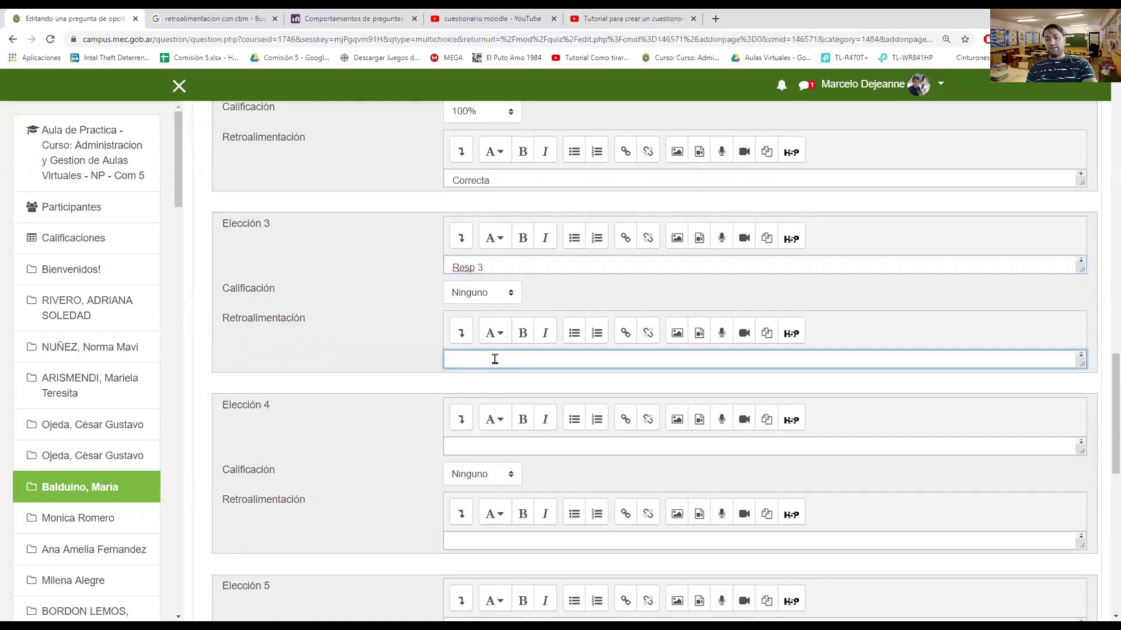
type("Incorrecta")
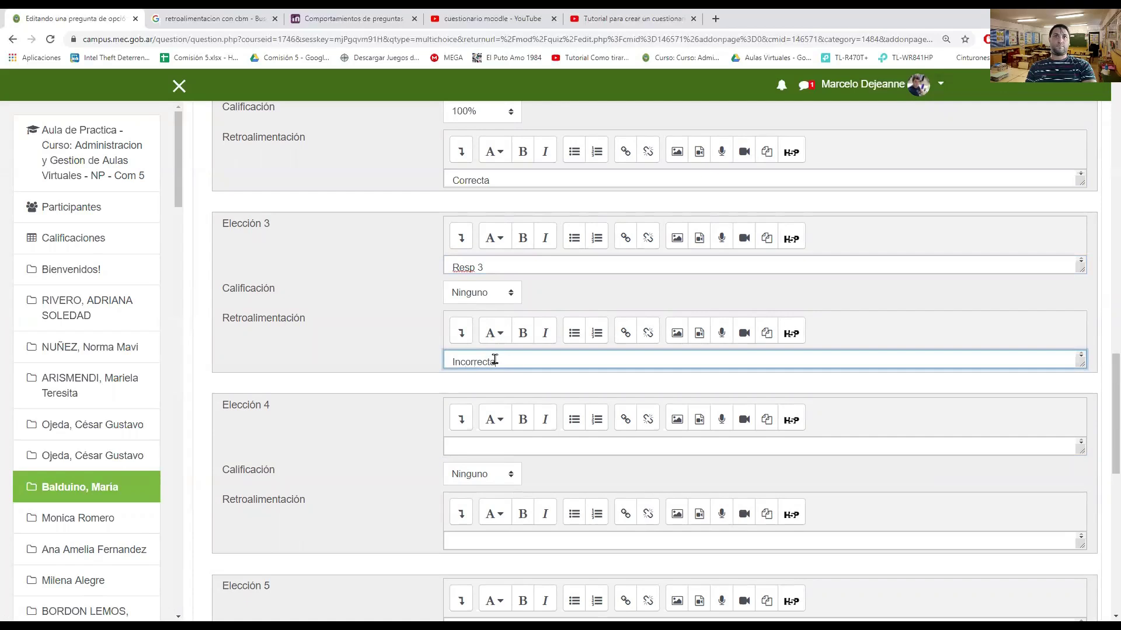
- Fill in the fourth answer choice with the text Resp 4 and the feedback Incorrecta
scroll(509, 478, "down", 3)
scroll(509, 478, "down", 1)
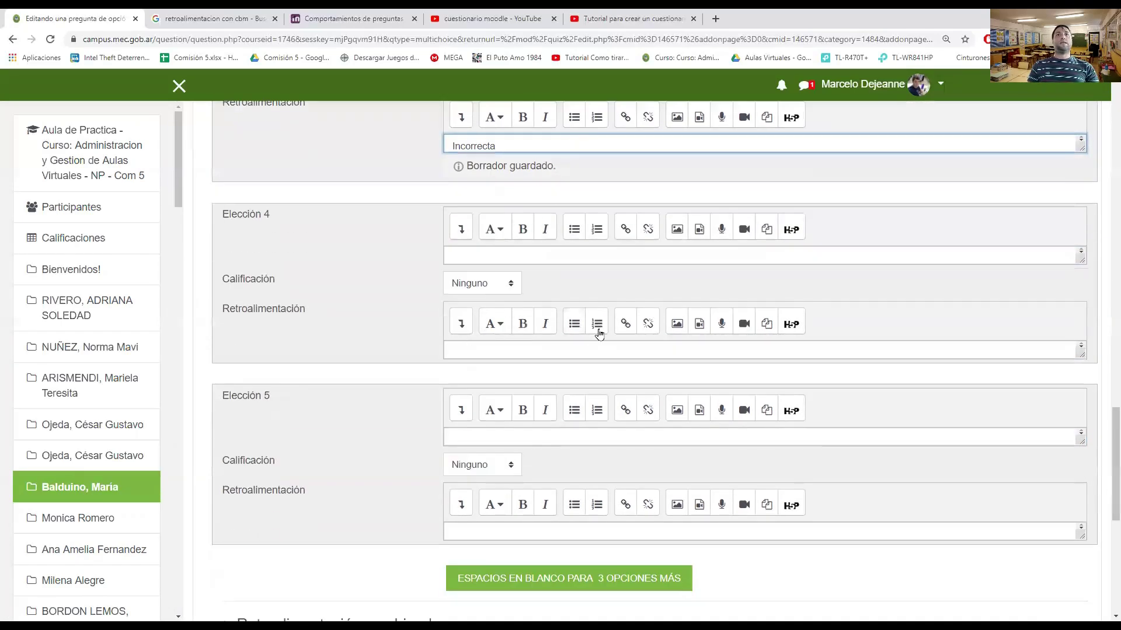
left_click(517, 260)
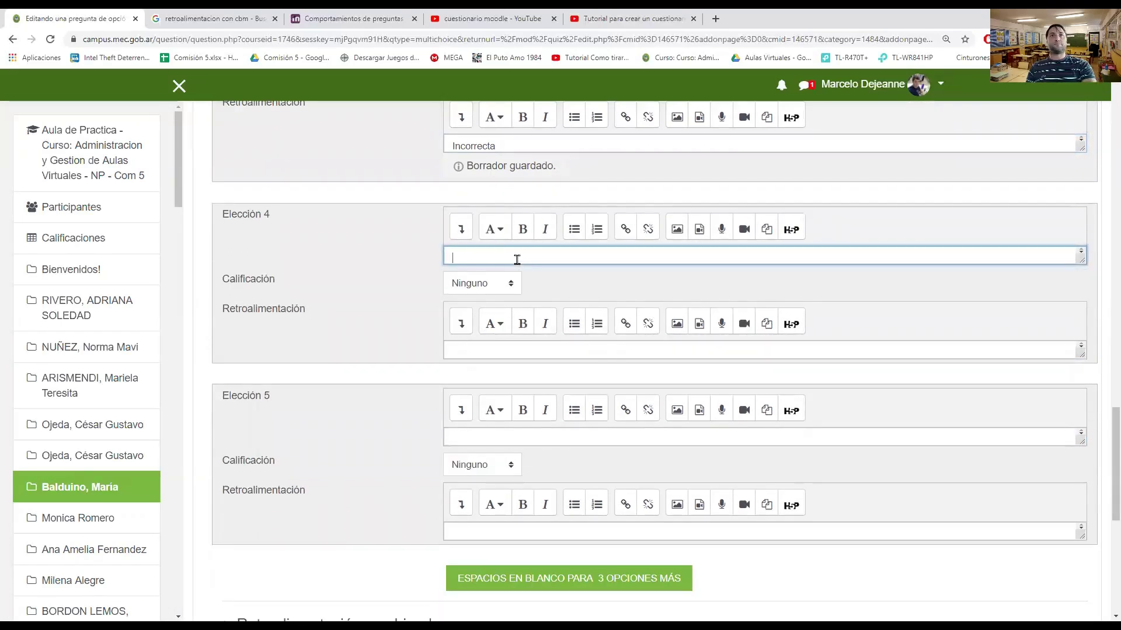
type("Resp 4")
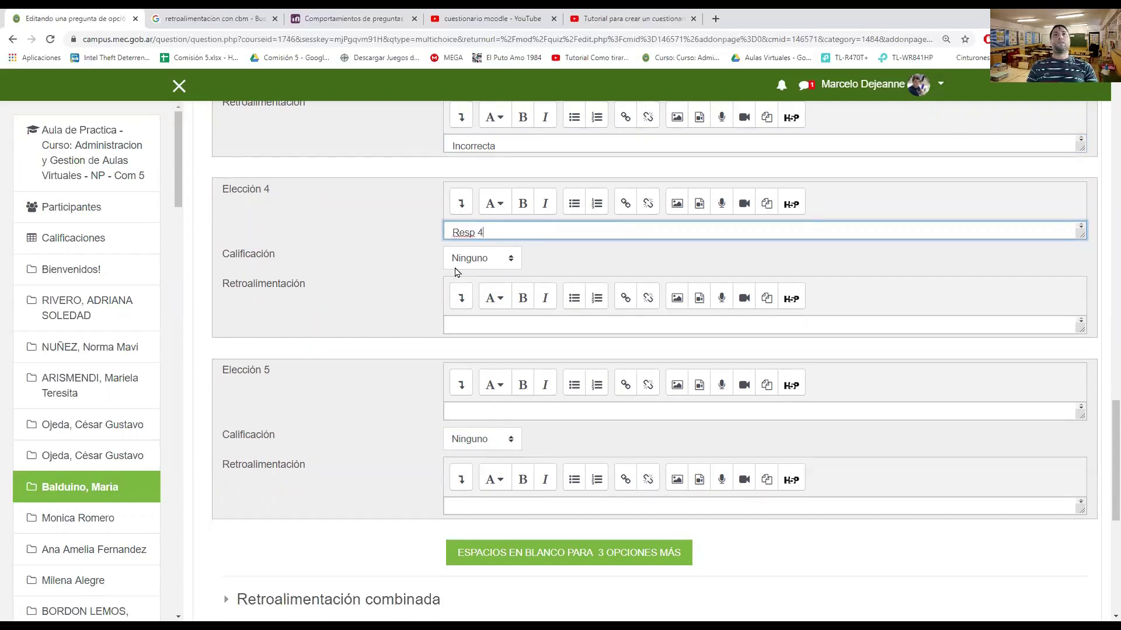
left_click(457, 318)
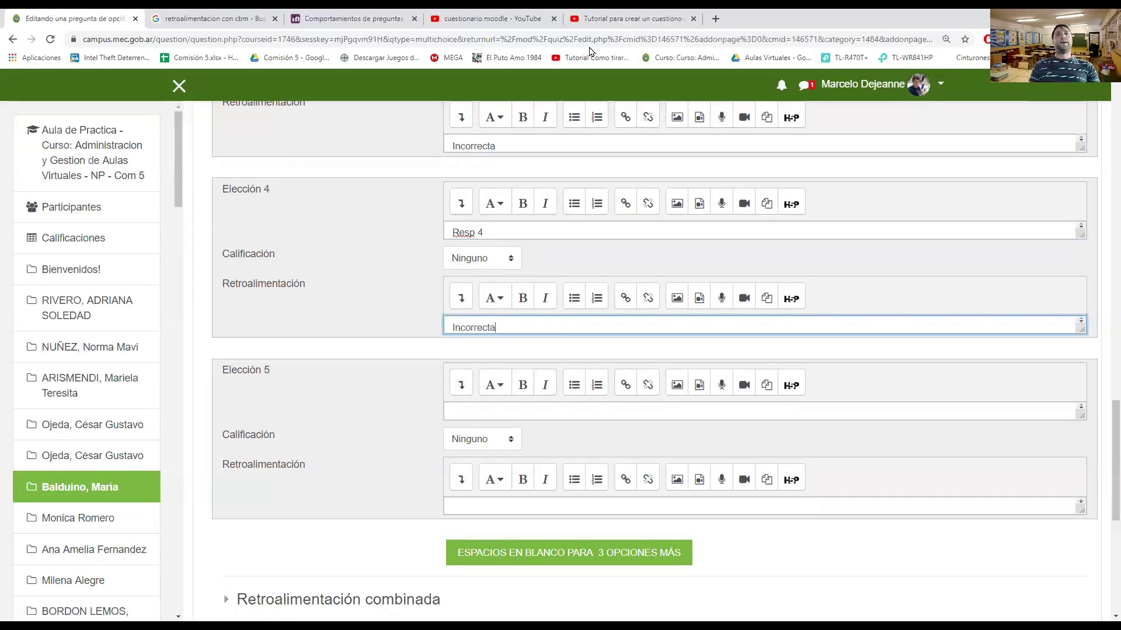
- Save the multiple-choice question and return to the quiz editing page, leaving the fifth choice blank
scroll(601, 290, "up", 3)
scroll(601, 290, "down", 5)
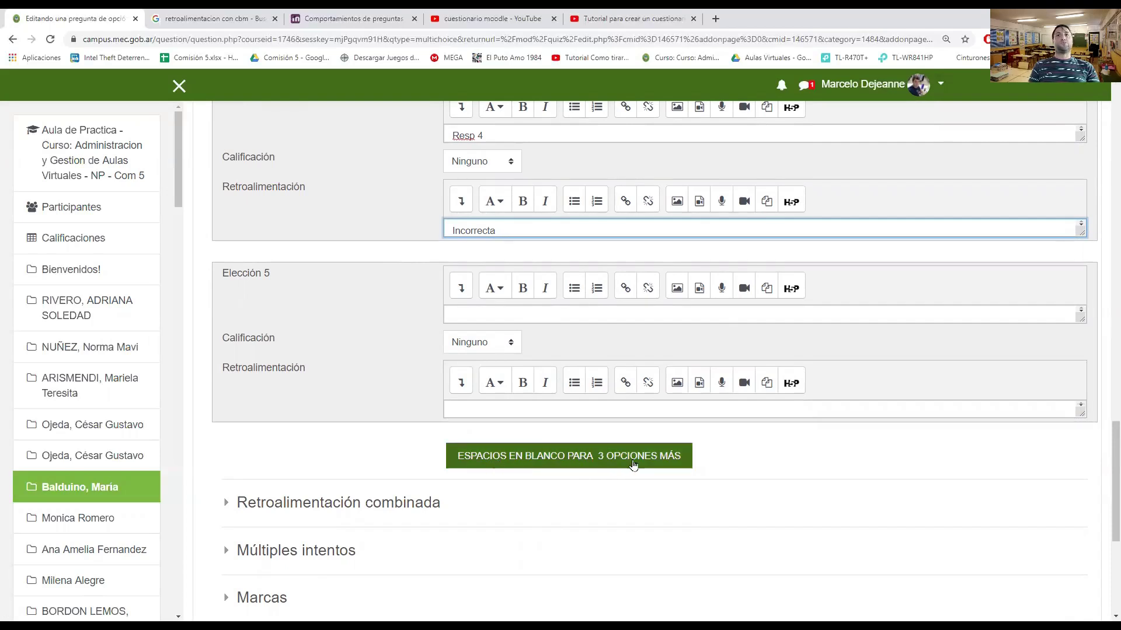
scroll(604, 514, "down", 3)
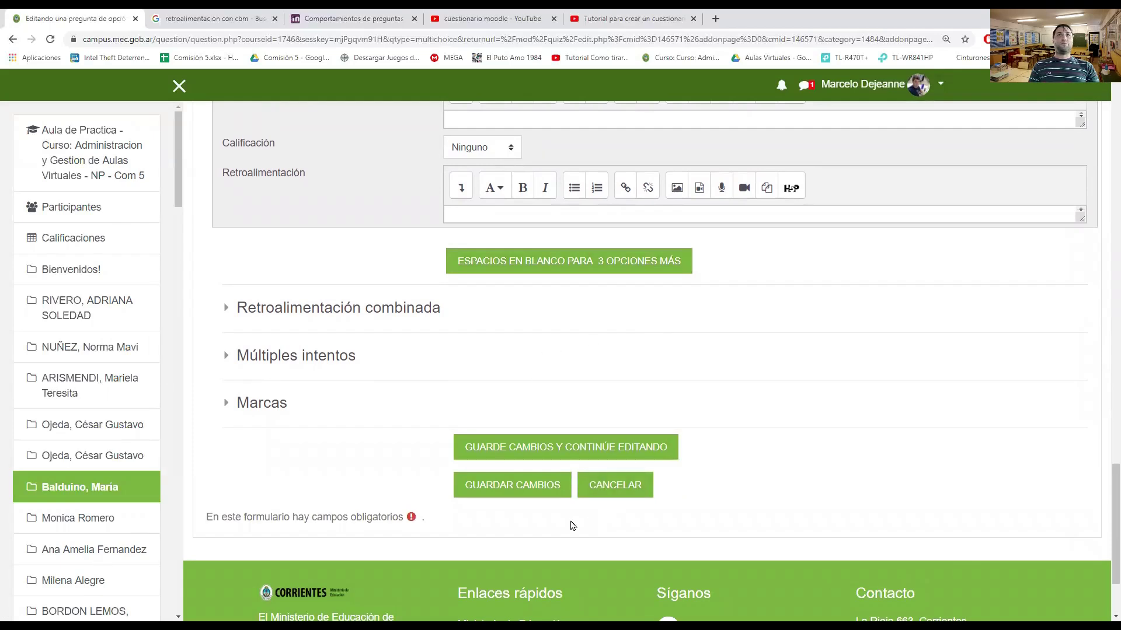
left_click(511, 488)
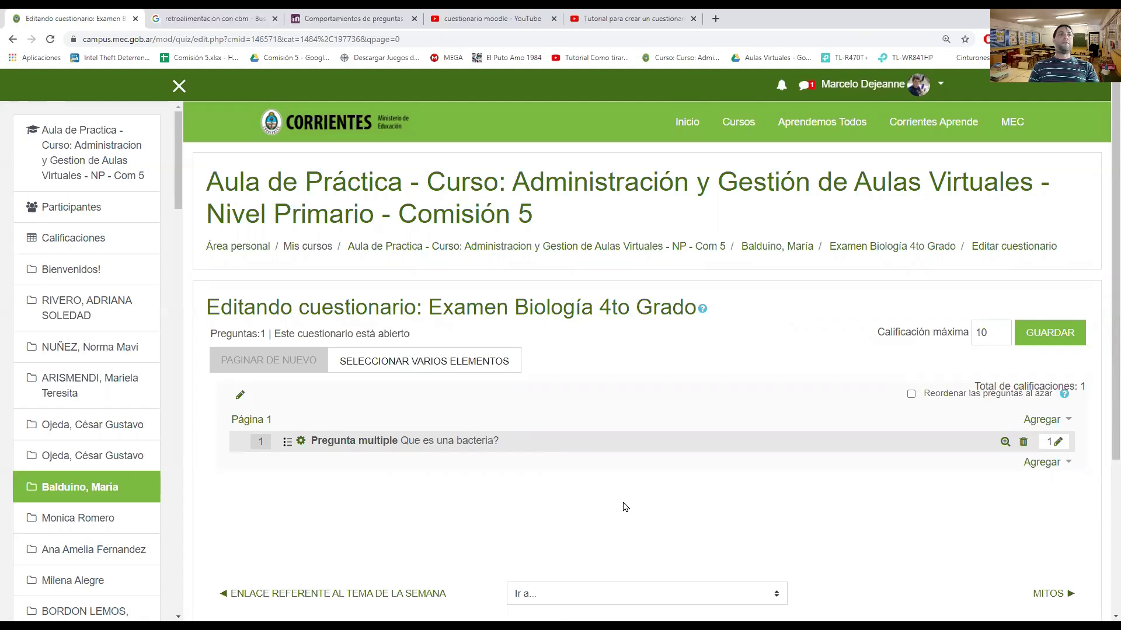
- Start adding questions from the question bank to page 1, using the category Top for Examen Biología 4to Grado
left_click(1068, 420)
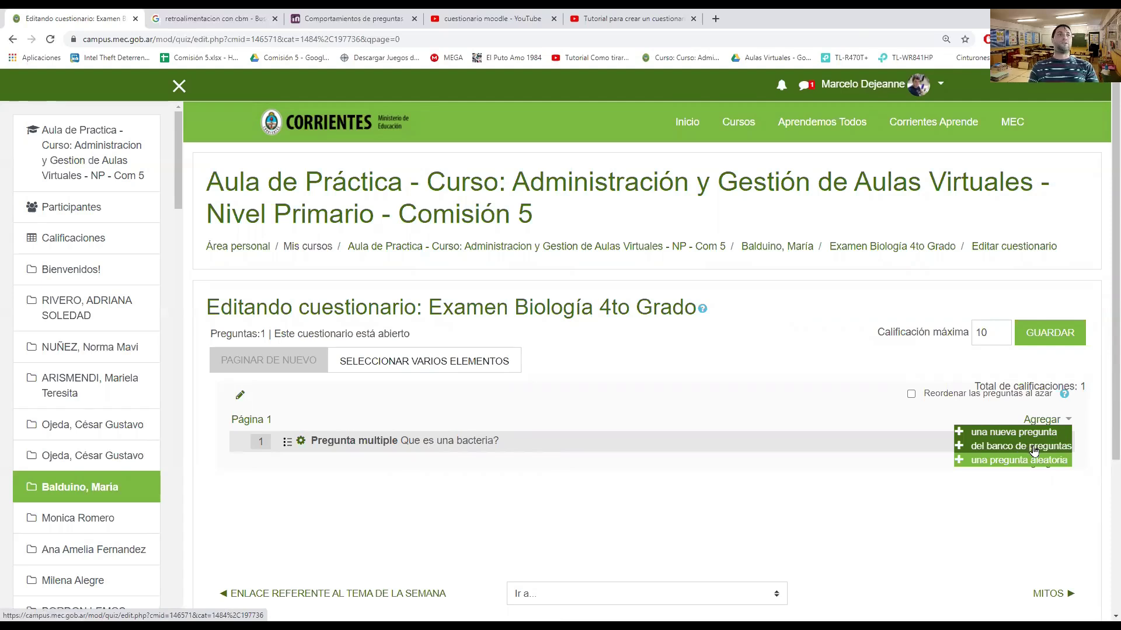
left_click(988, 448)
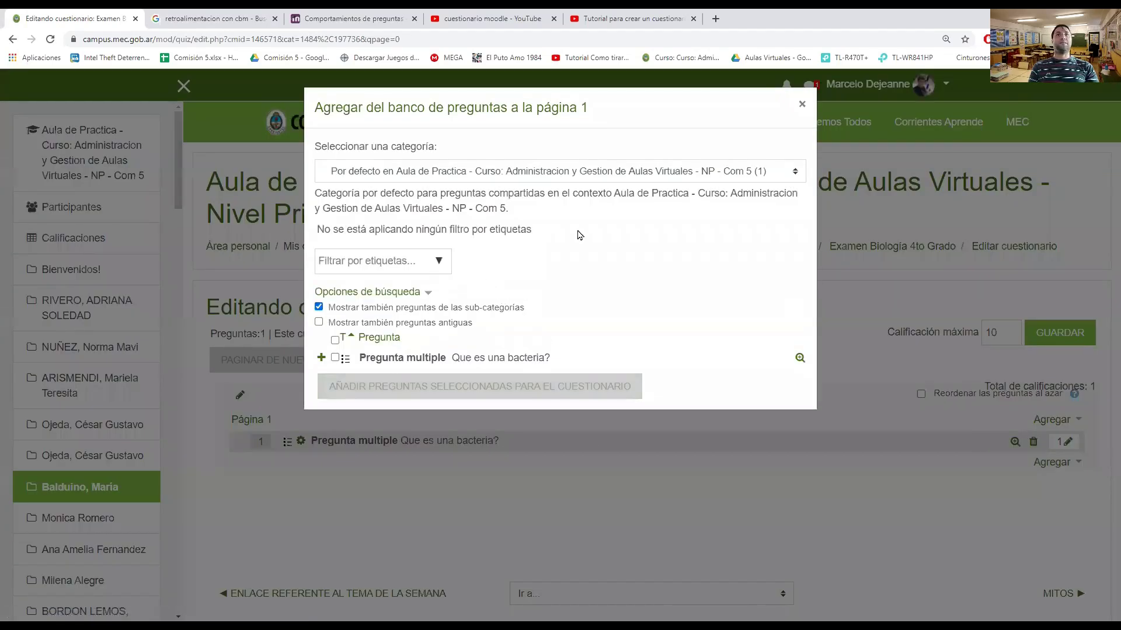
left_click(789, 176)
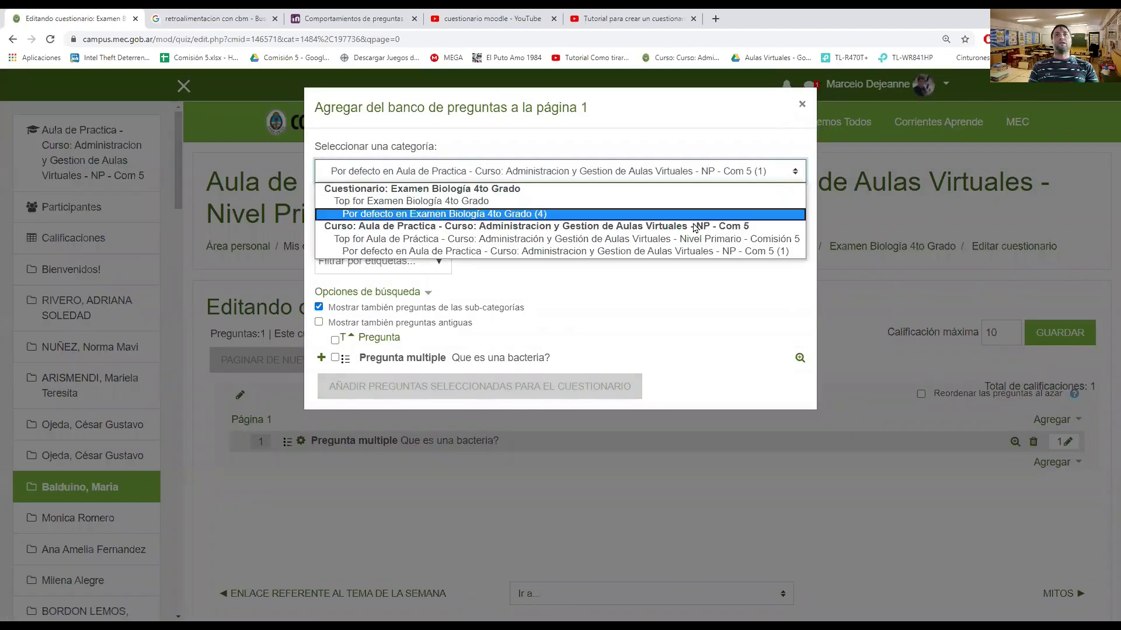
left_click(659, 205)
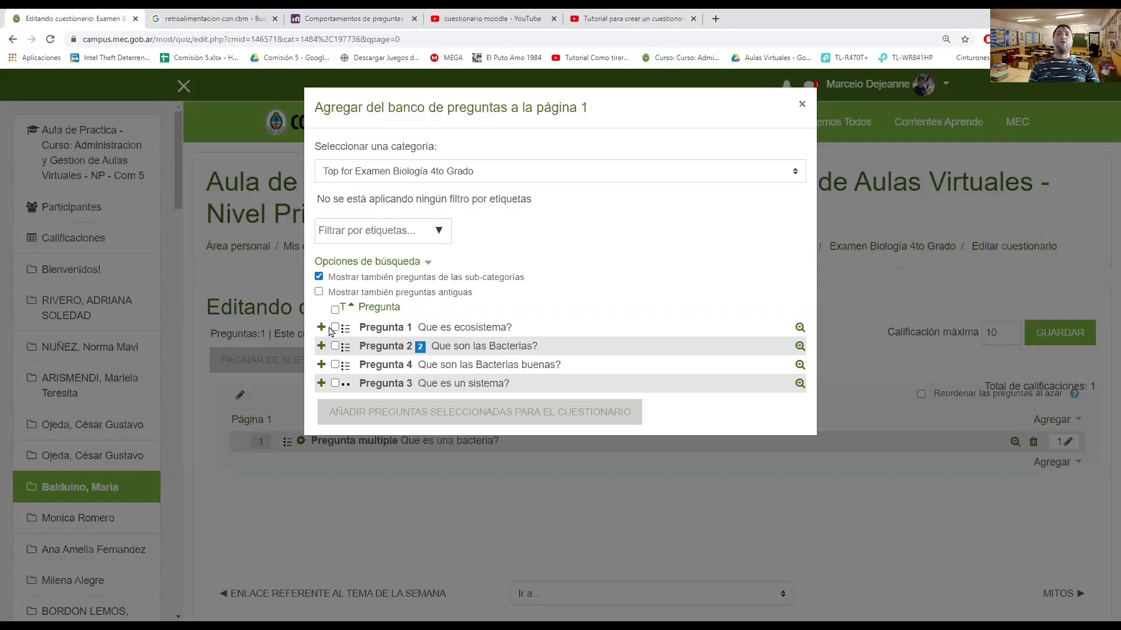
left_click(521, 177)
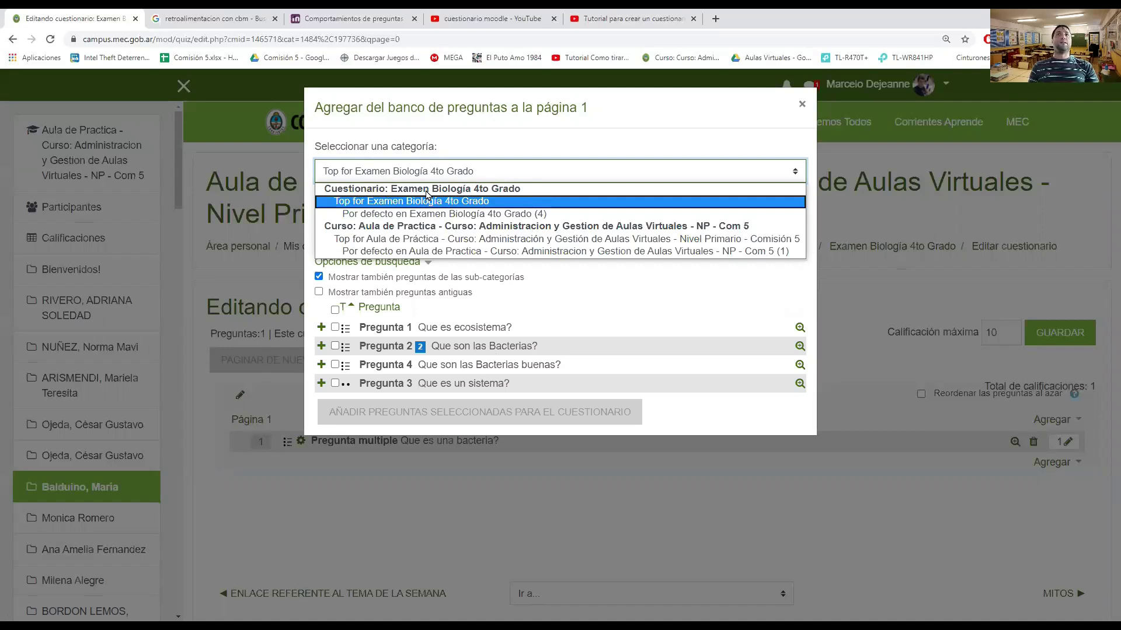
left_click(578, 296)
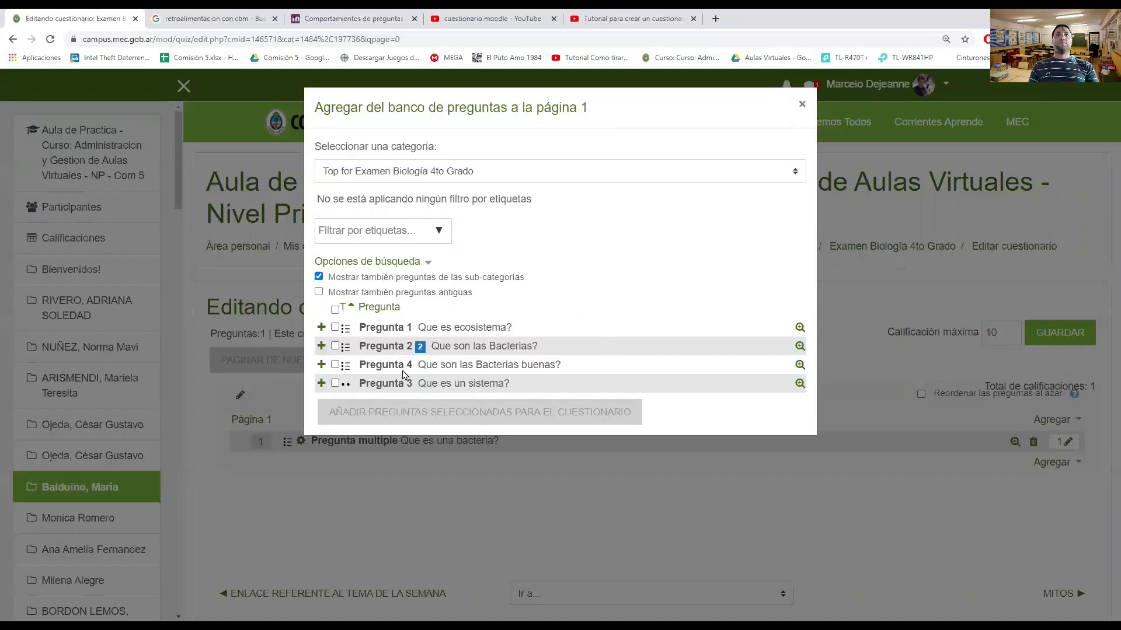
- Add Pregunta 2 and Pregunta 3 from the question bank to the quiz and save the quiz's maximum grade
left_click(335, 383)
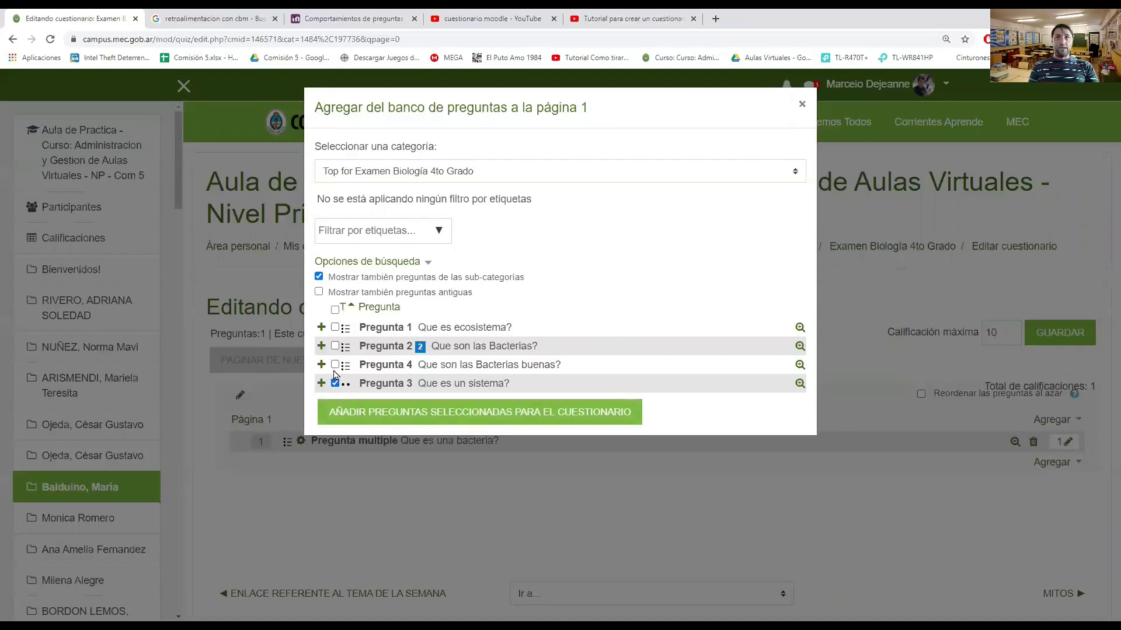
left_click(335, 345)
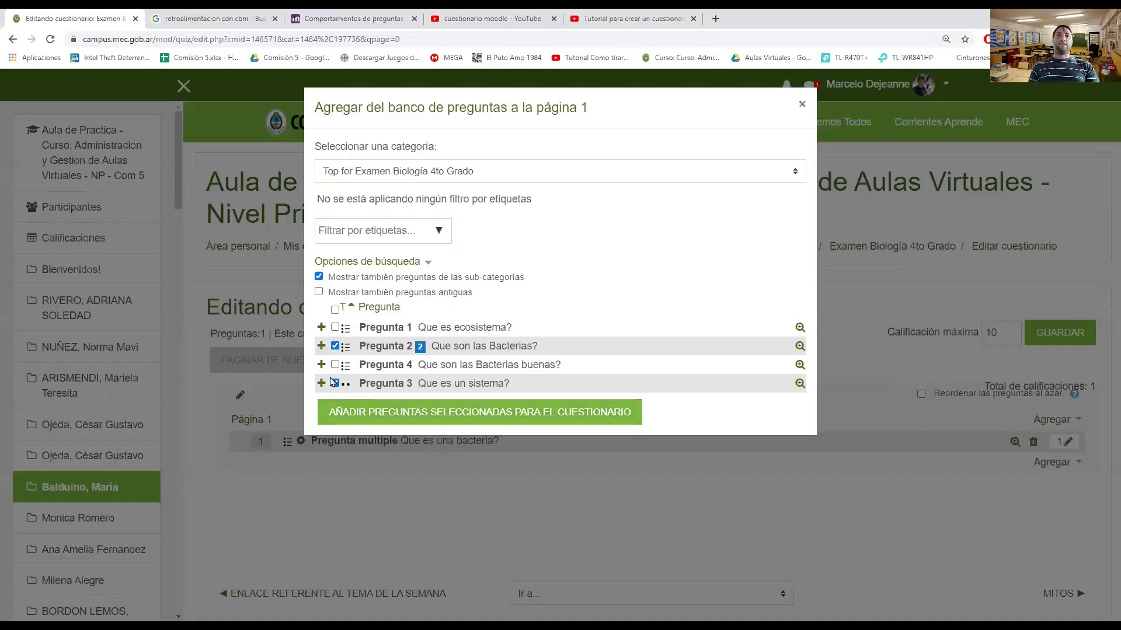
left_click(441, 415)
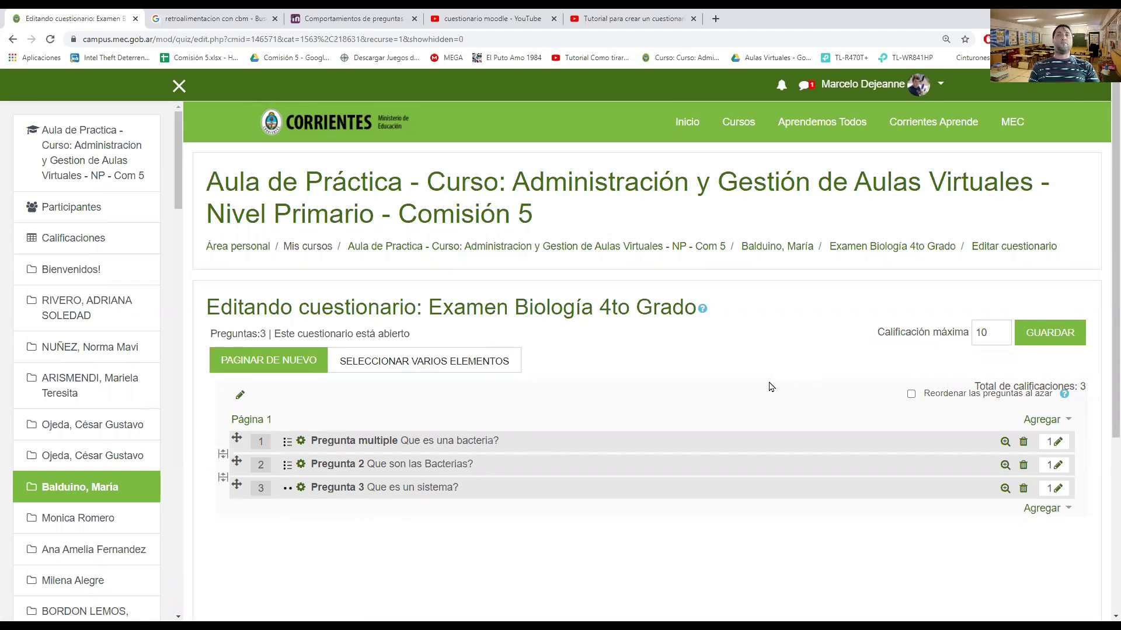
left_click(1057, 334)
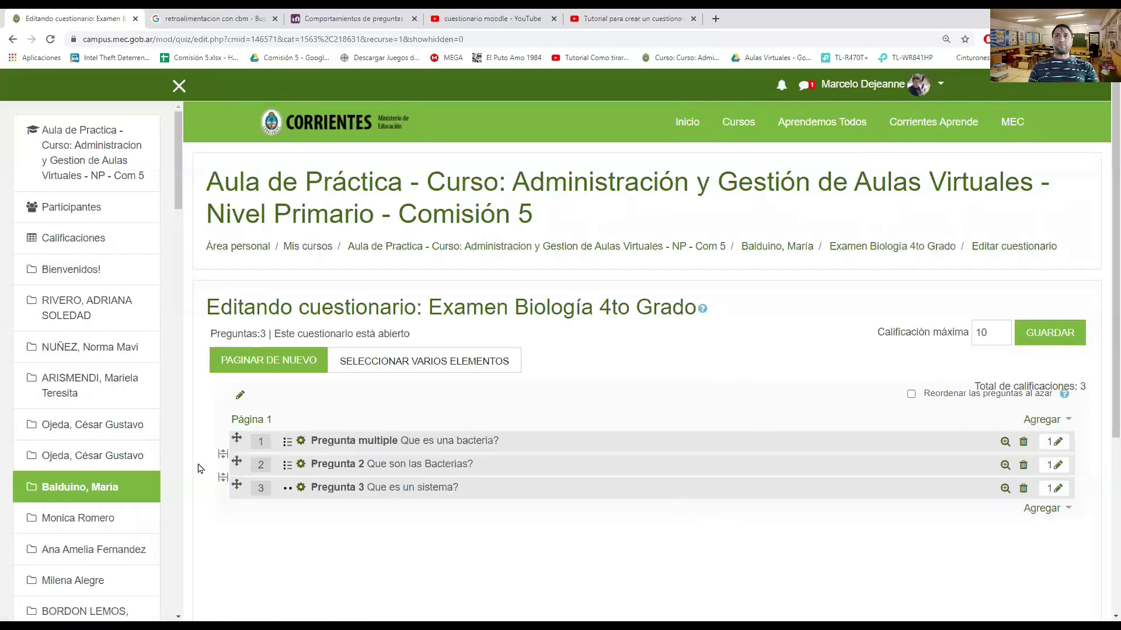
- Return to the main page of the Aula de Practica course, NP - Com 5
scroll(712, 510, "down", 3)
scroll(134, 472, "down", 15)
scroll(130, 474, "down", 15)
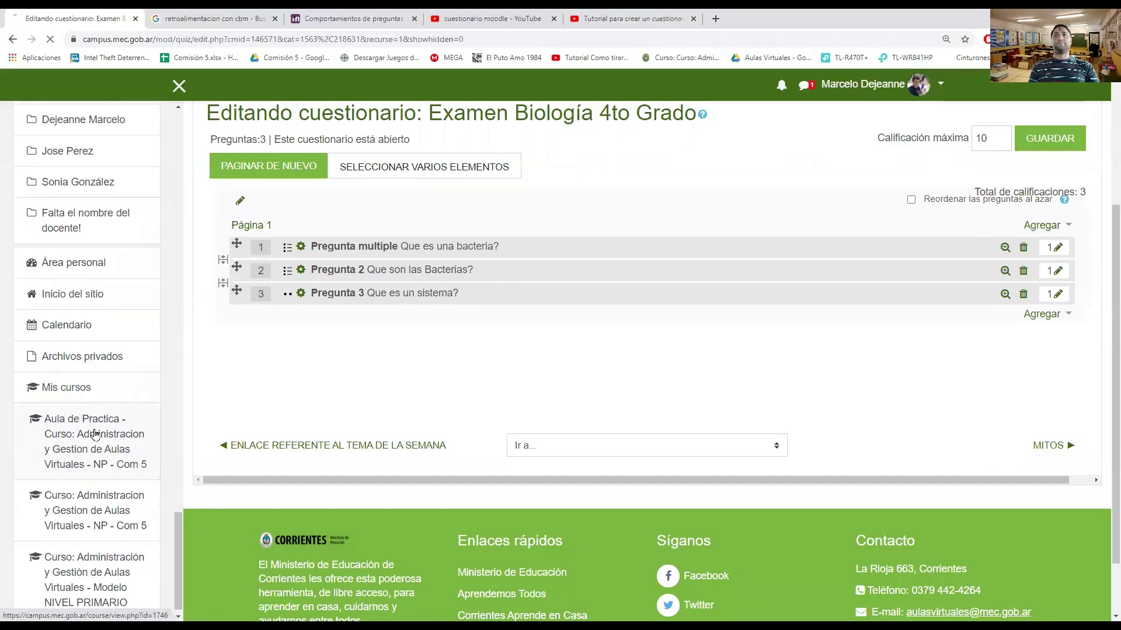
left_click(96, 434)
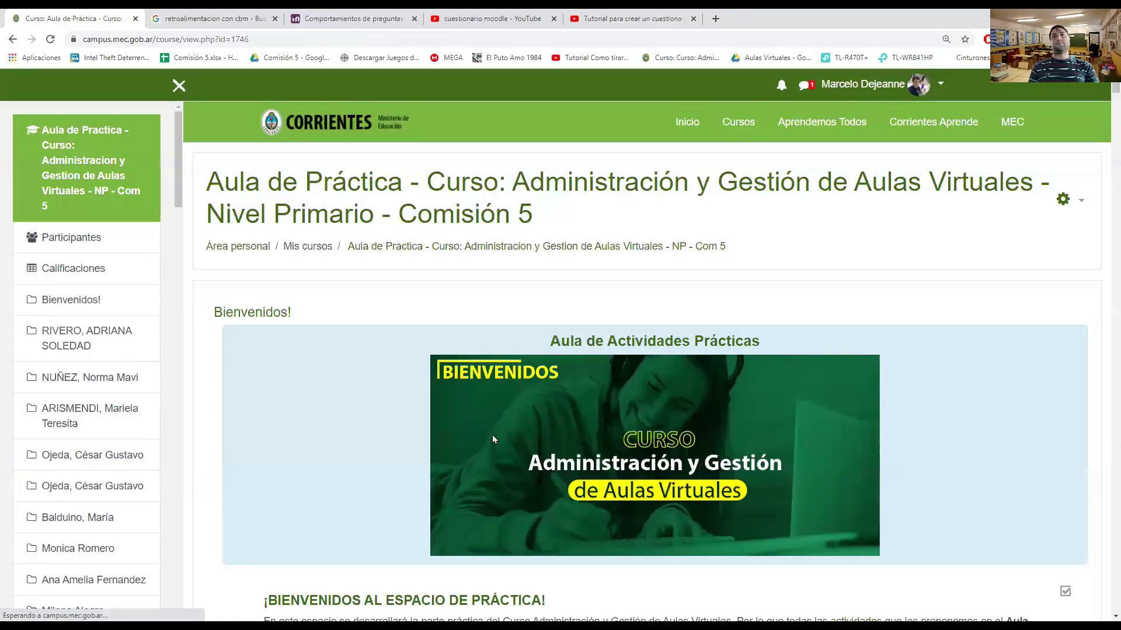
- Open the Examen Biología 4to Grado quiz from the course page and start a preview attempt
scroll(407, 444, "down", 12)
scroll(408, 425, "down", 20)
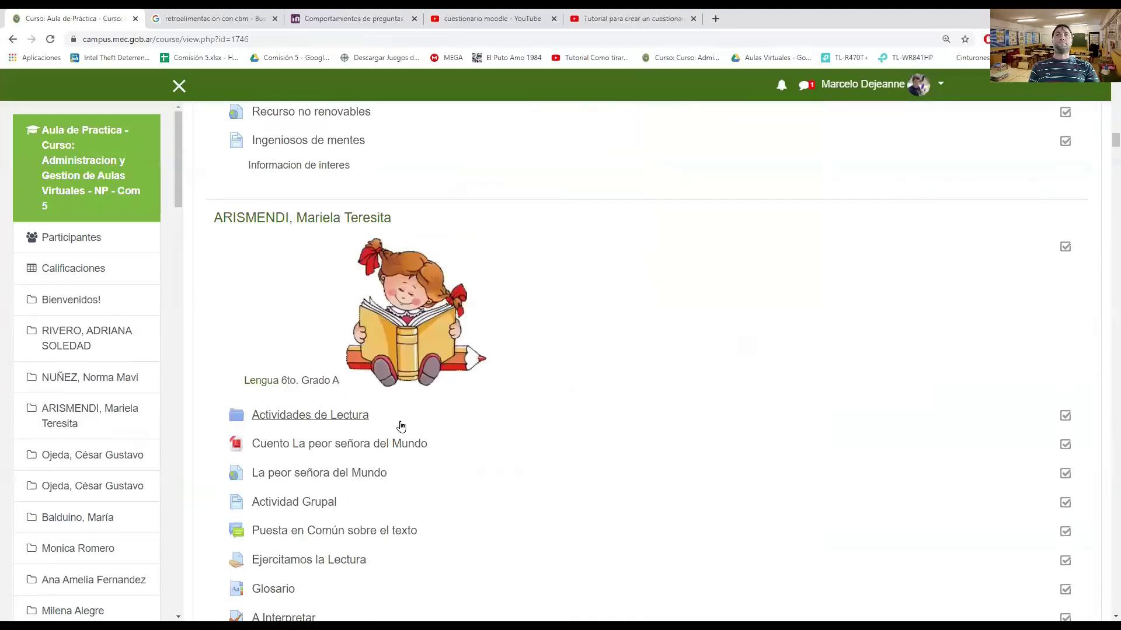
scroll(405, 426, "down", 8)
scroll(409, 426, "down", 10)
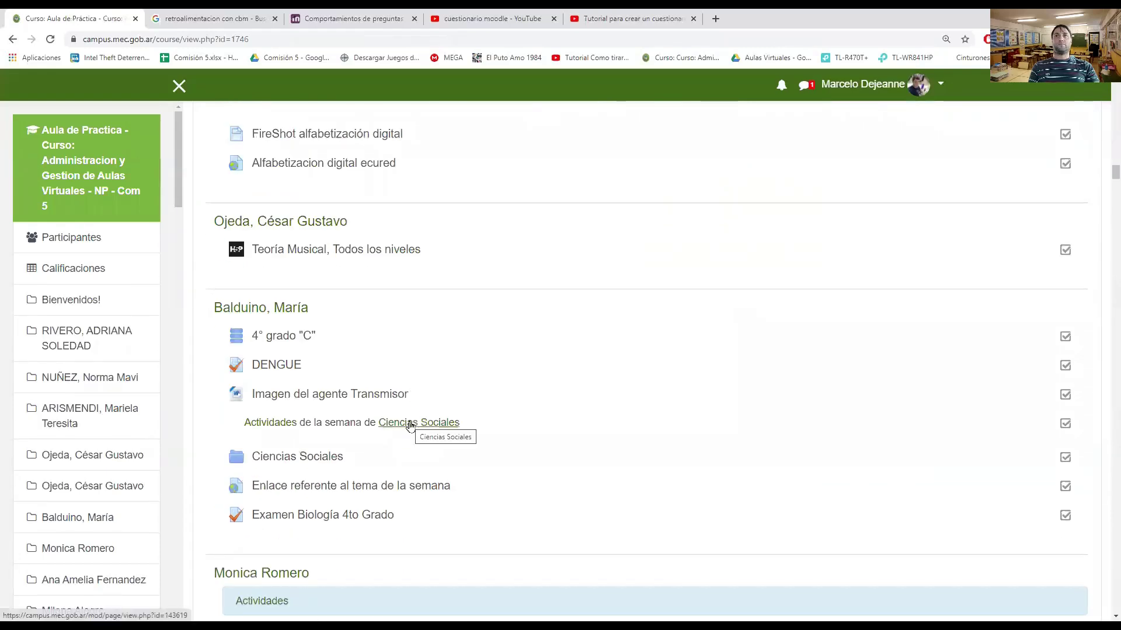
scroll(408, 425, "down", 2)
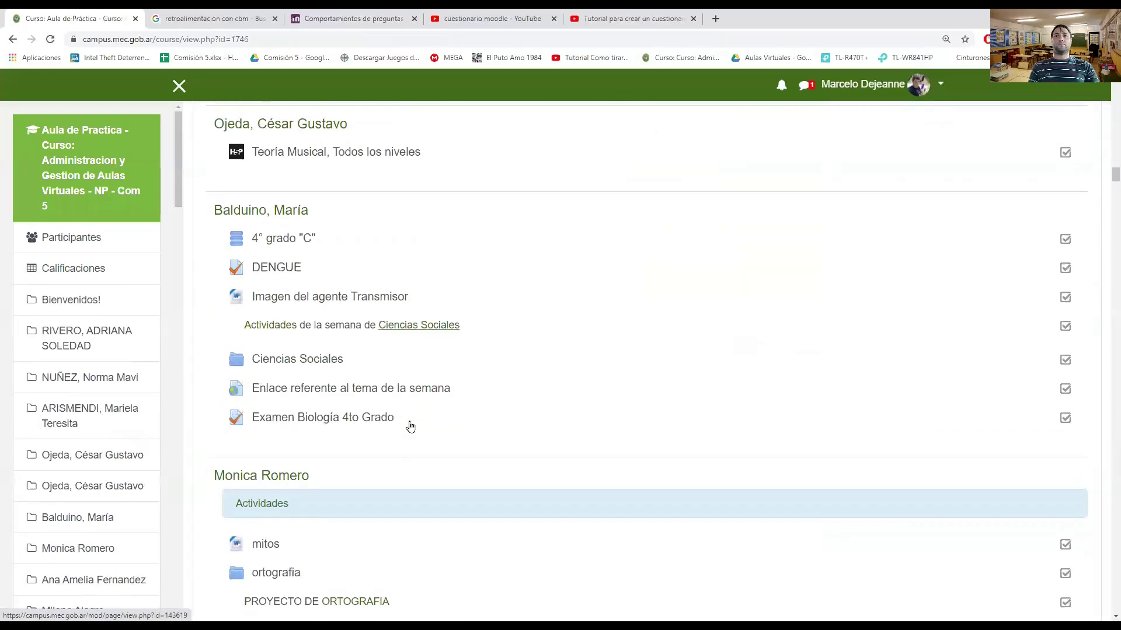
left_click(337, 419)
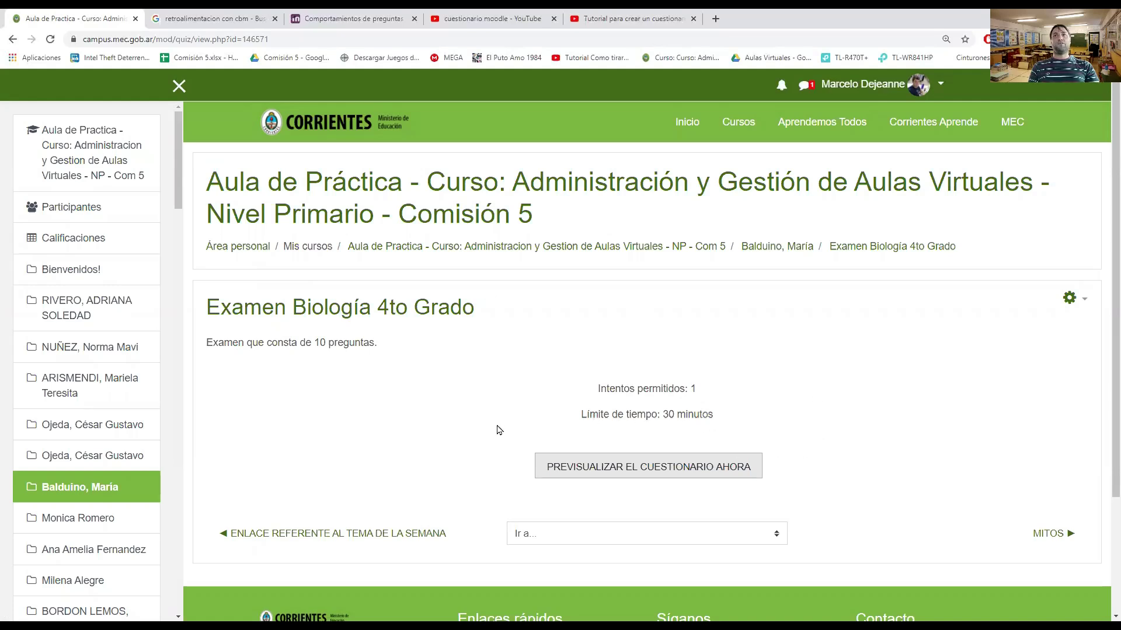
left_click(663, 472)
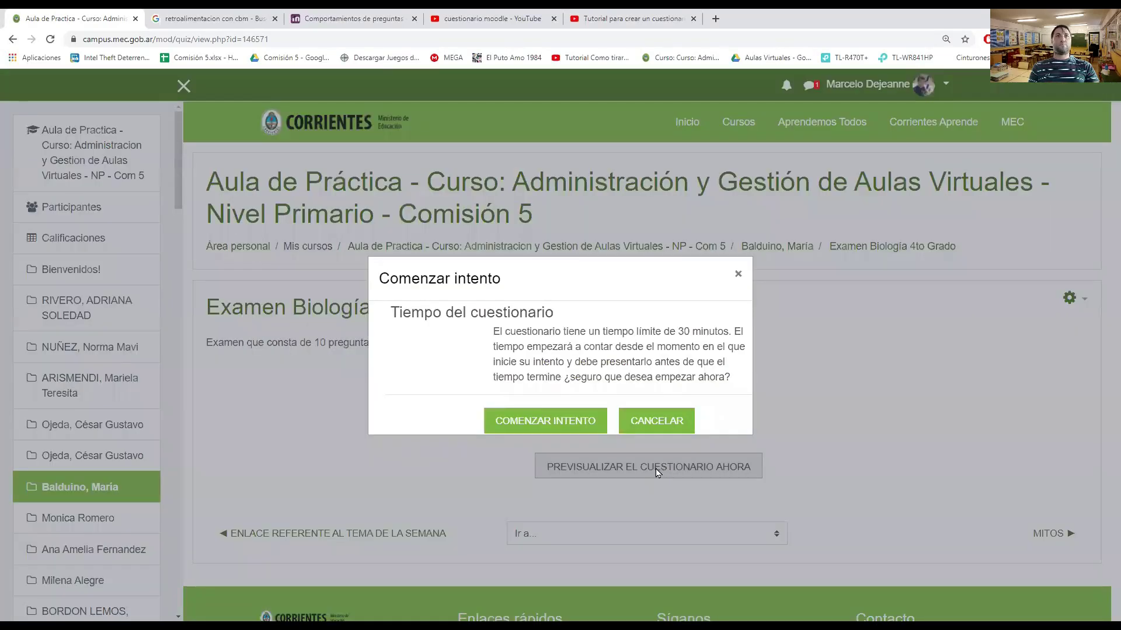
left_click(536, 421)
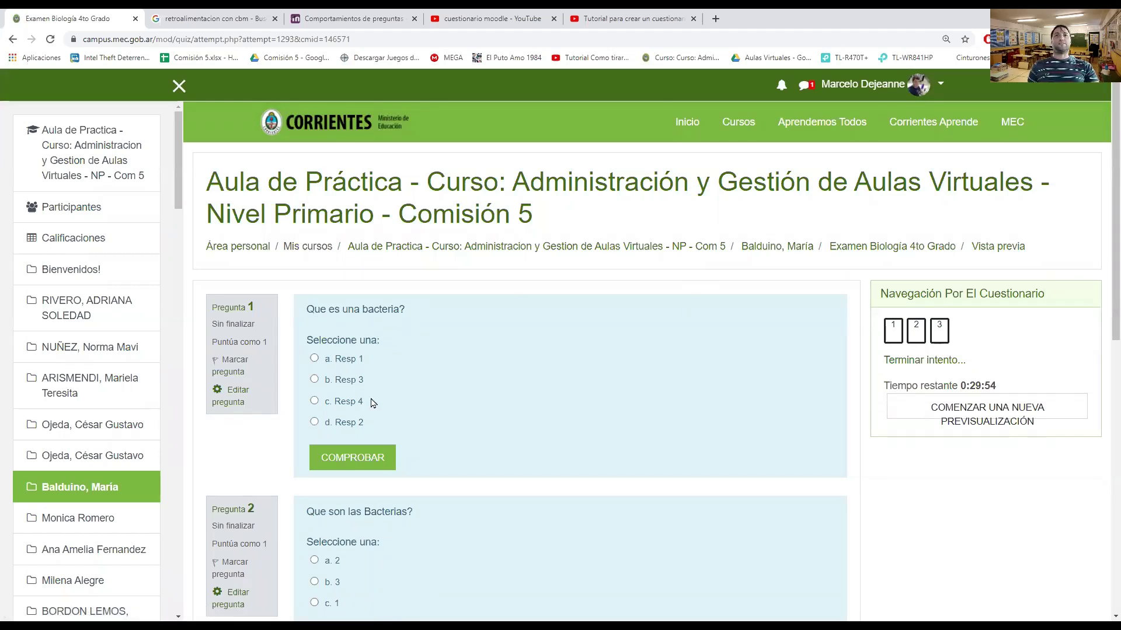
- Answer the preview's question 1 with Resp 3, question 2 with 3 and question 3 with Falso
left_click(316, 380)
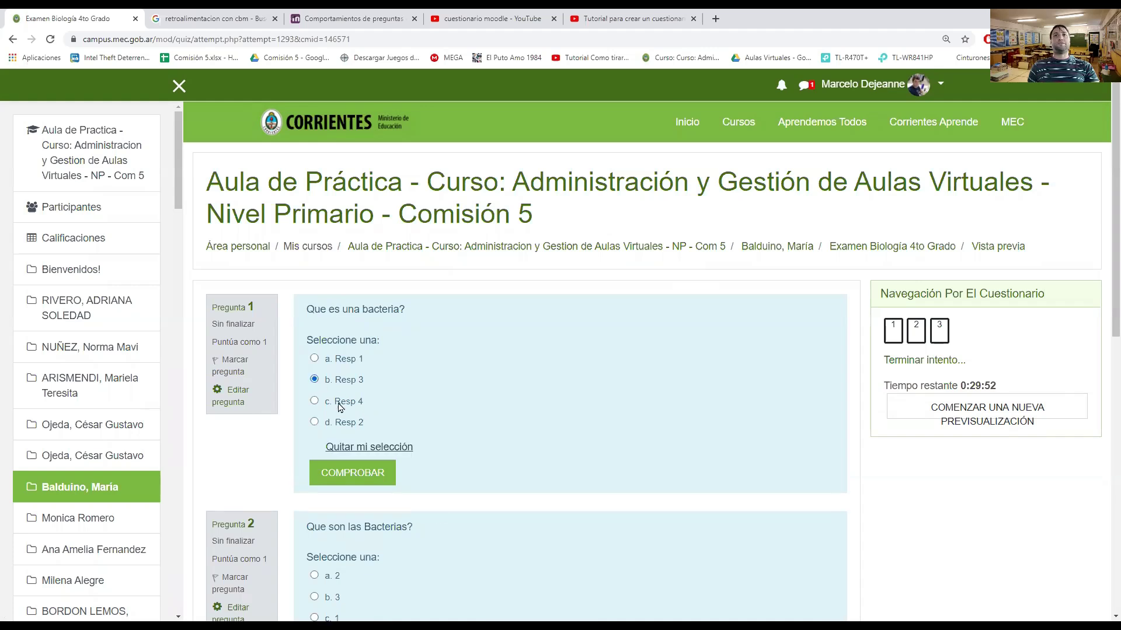
scroll(362, 493, "down", 3)
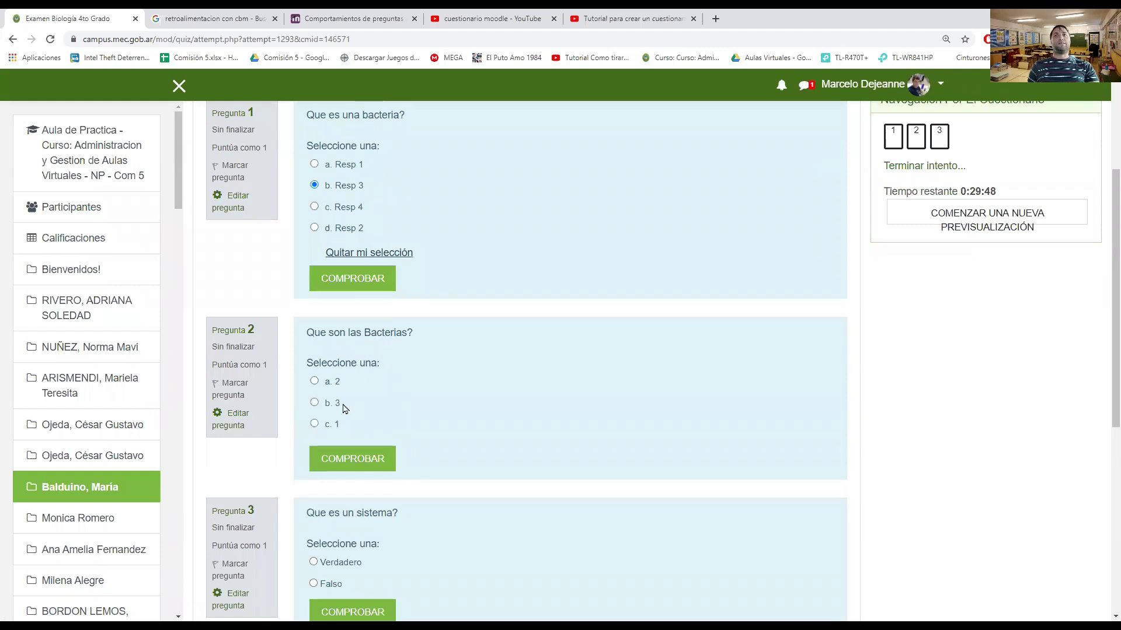
left_click(316, 404)
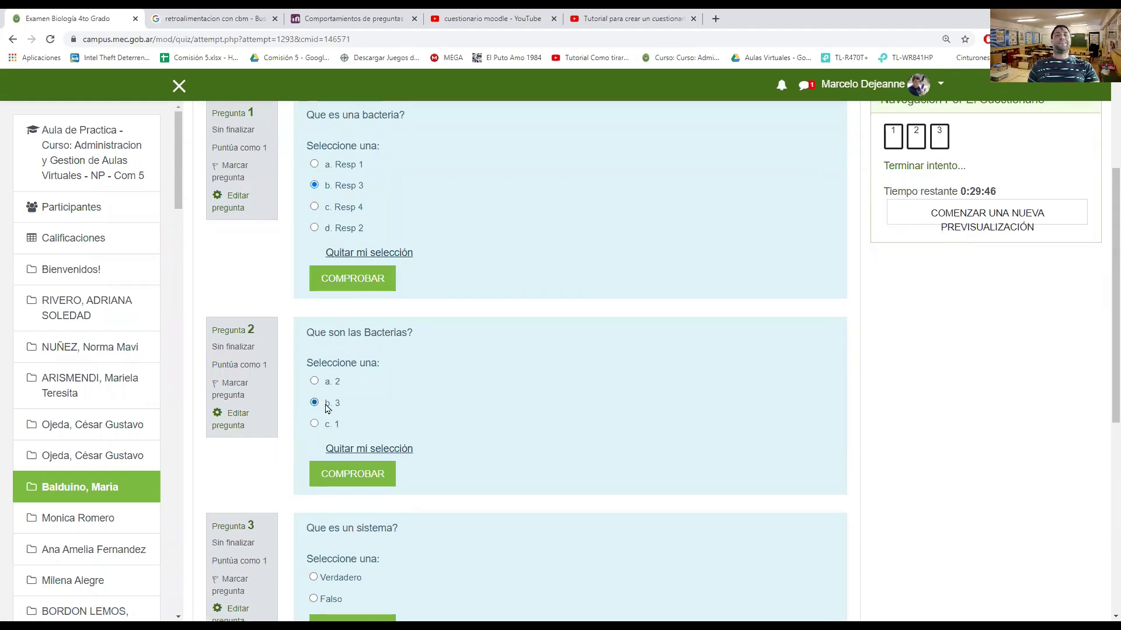
scroll(444, 409, "down", 4)
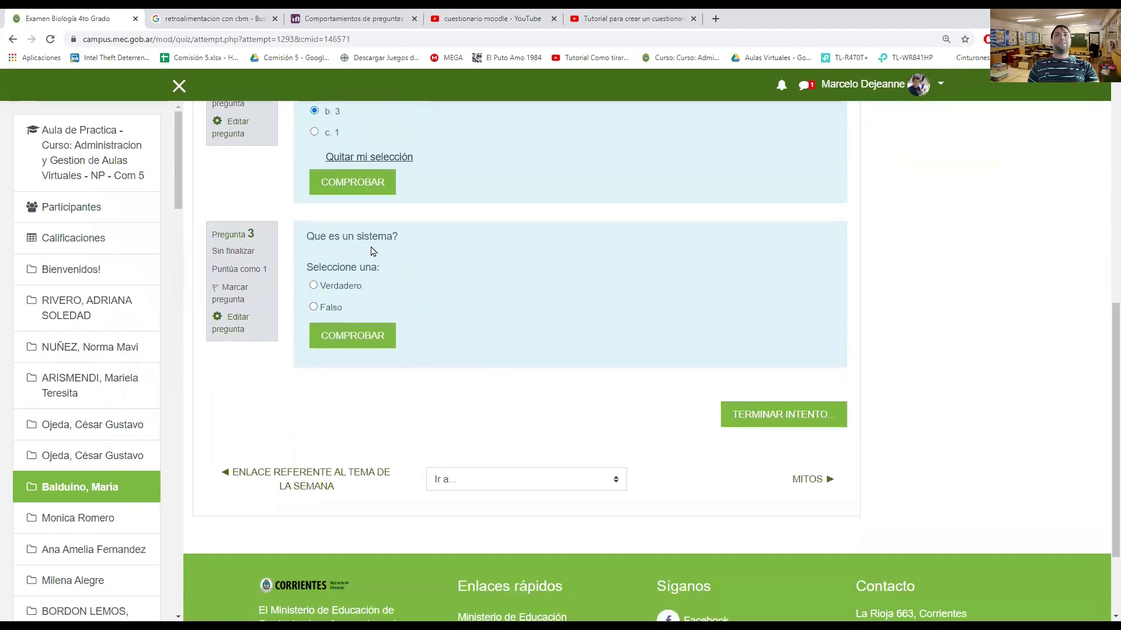
left_click(313, 307)
scroll(483, 236, "up", 5)
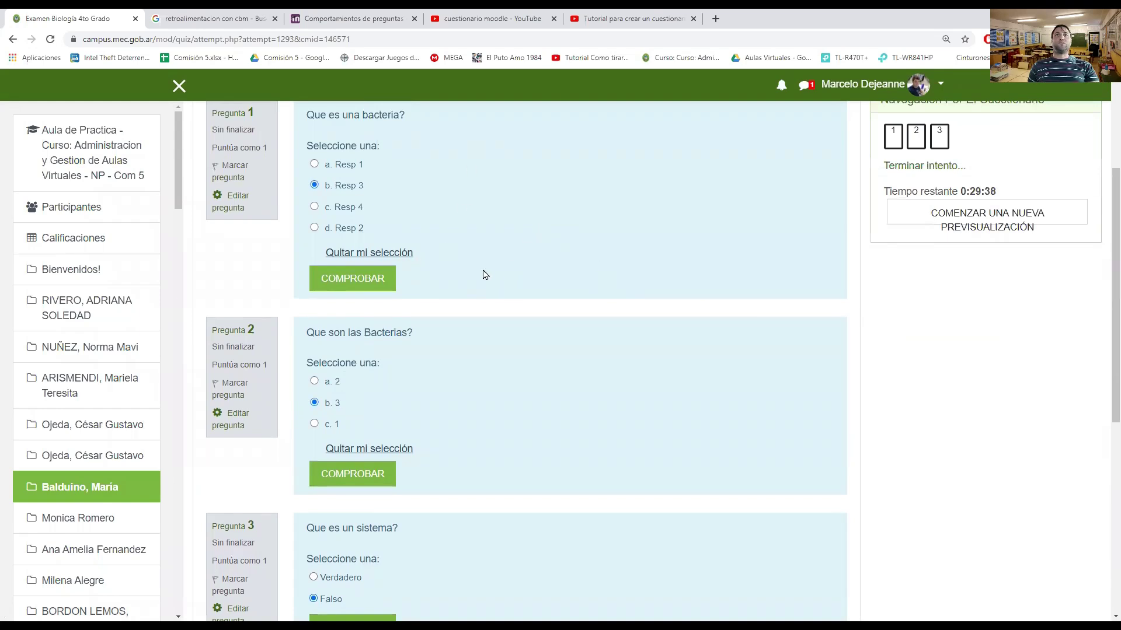
left_click(367, 282)
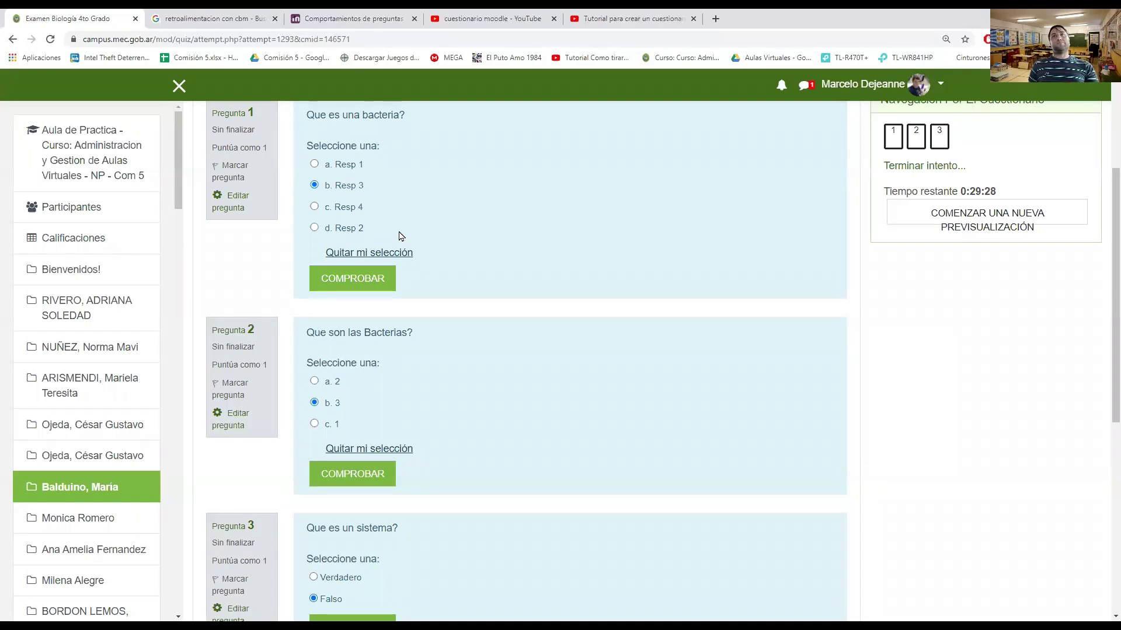
- Clear the selected answer of question 1, choose Resp 2 instead and check the answer
left_click(358, 253)
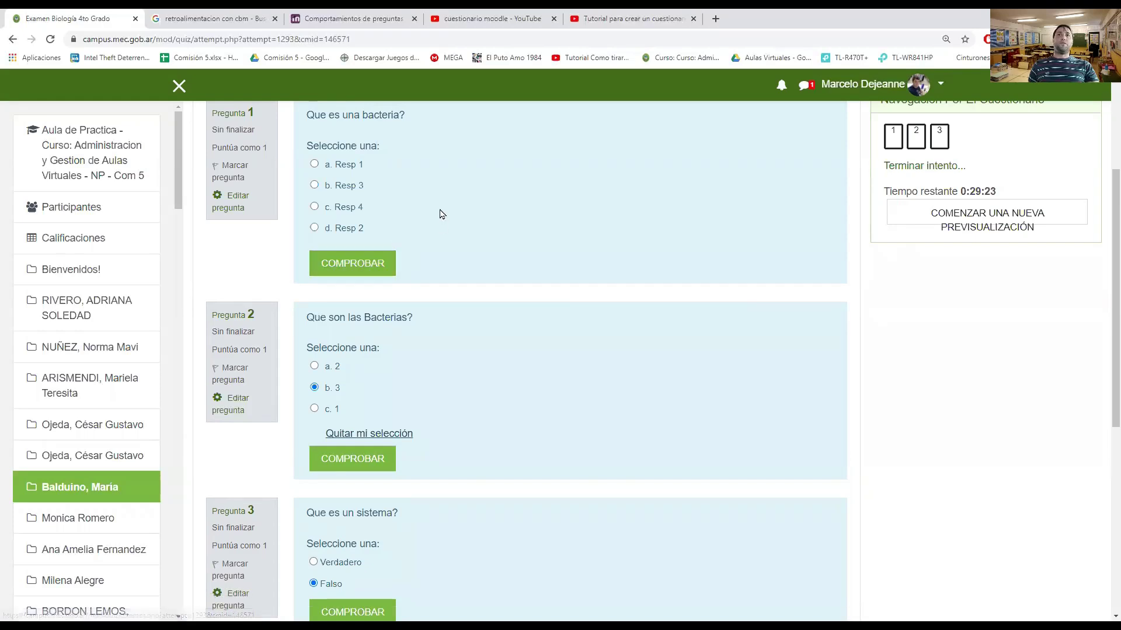
left_click(314, 229)
left_click(346, 277)
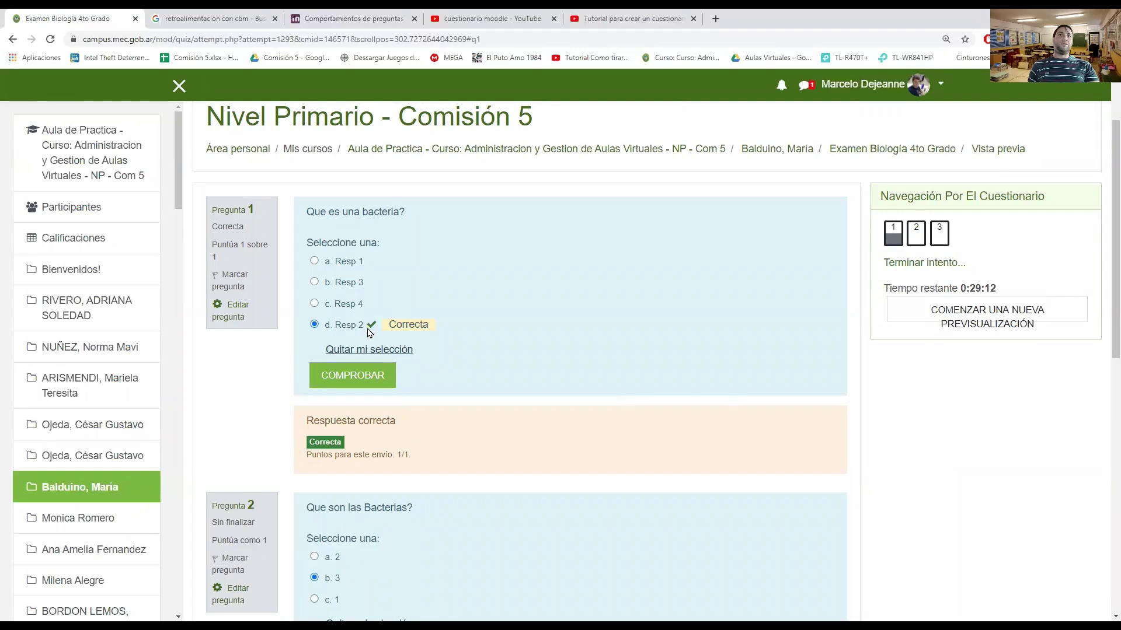
left_click(361, 378)
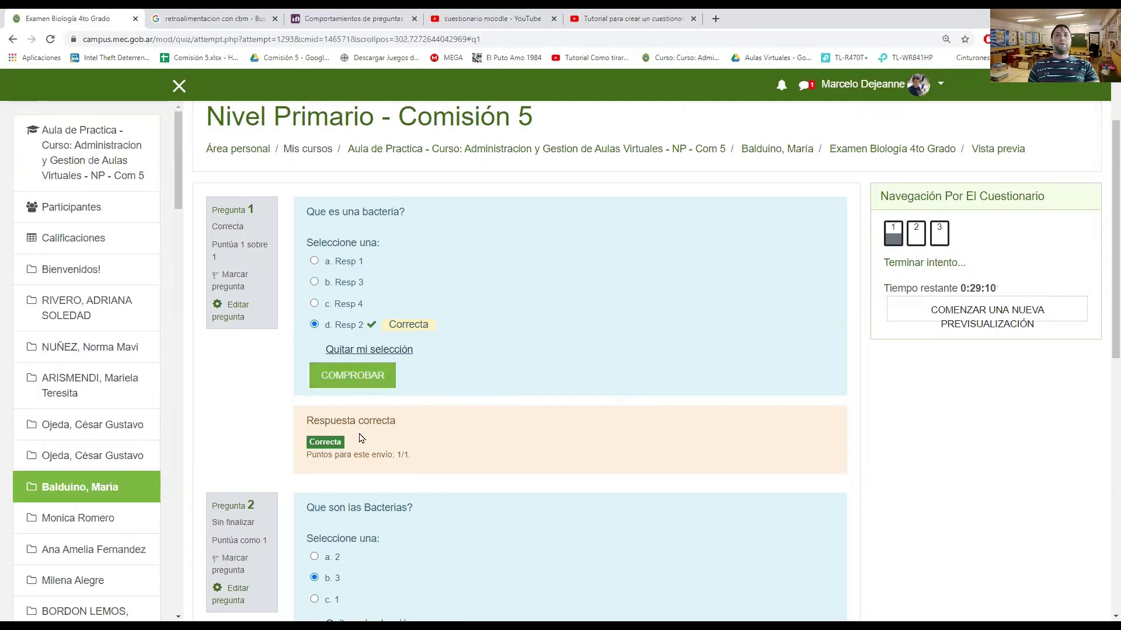
- Examine the feedback and score for question 1, and open the attempt summary to view each question's status
scroll(390, 431, "down", 3)
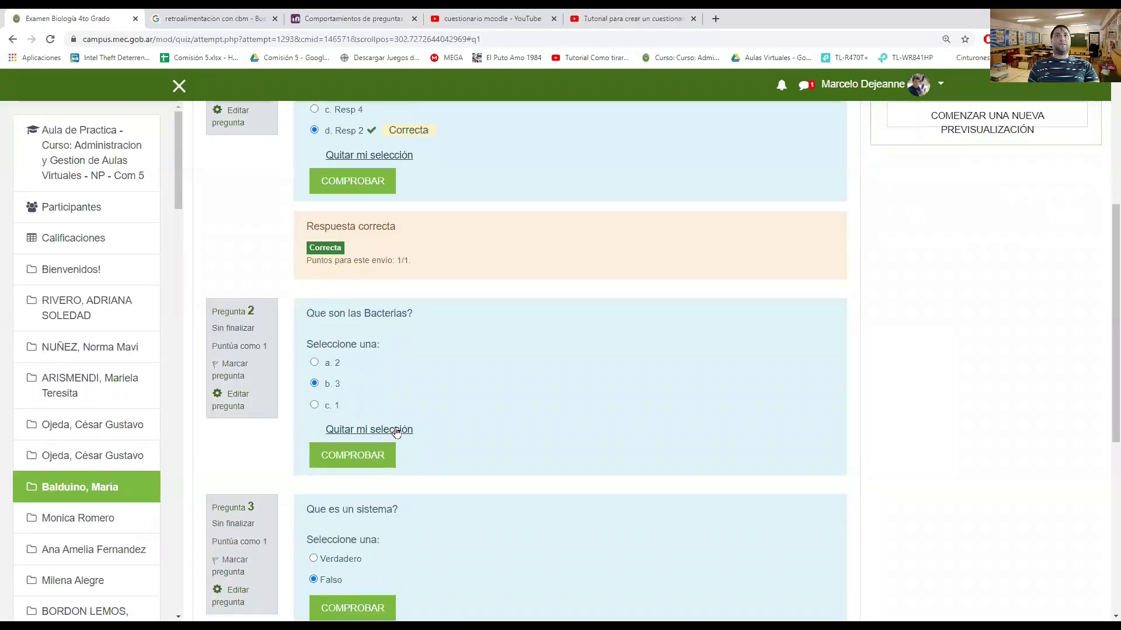
scroll(393, 428, "up", 2)
scroll(542, 347, "up", 3)
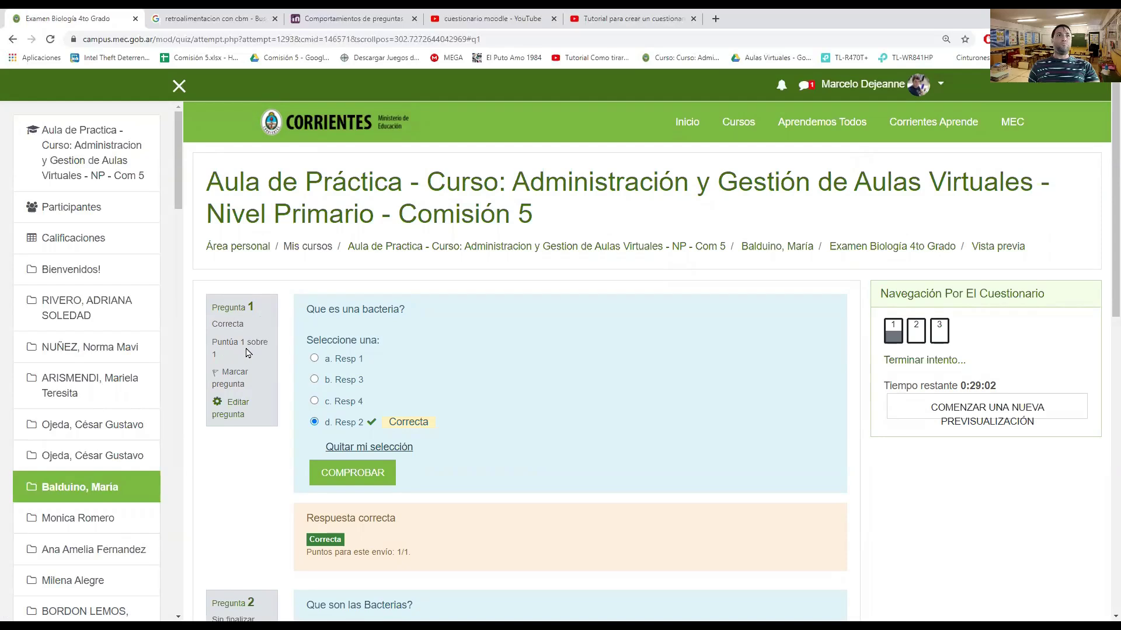
scroll(783, 400, "down", 3)
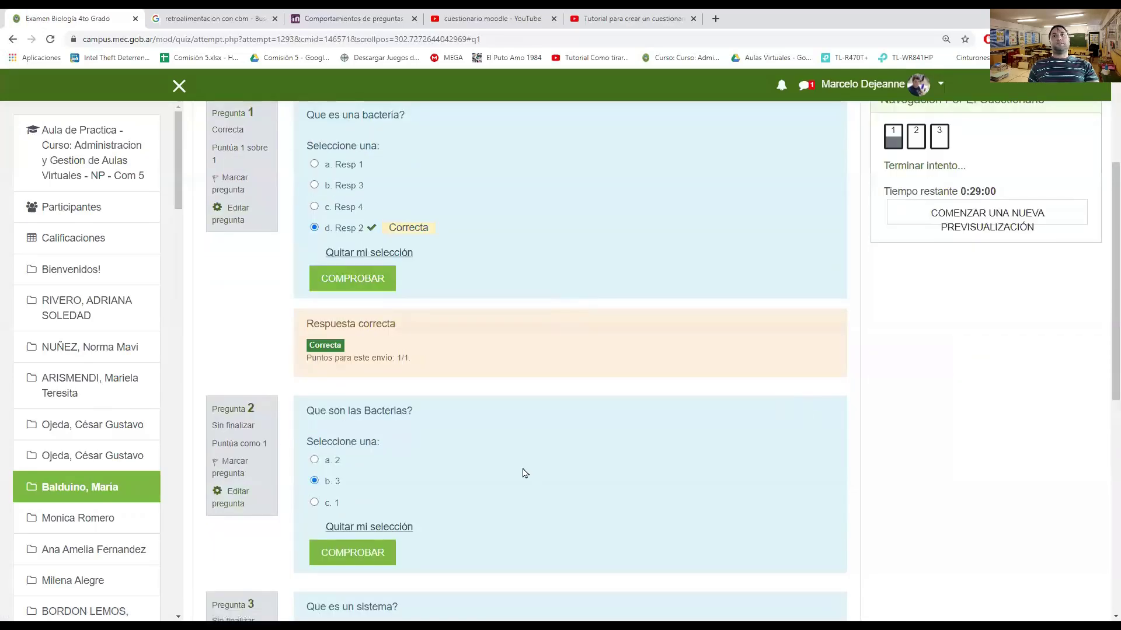
scroll(303, 445, "down", 3)
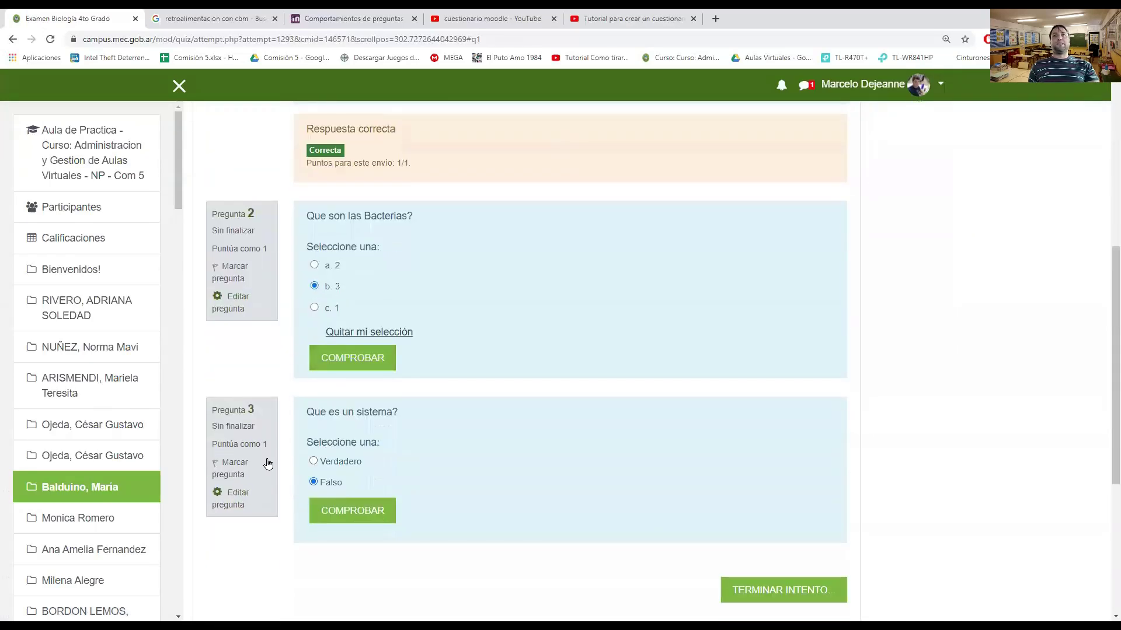
scroll(870, 430, "up", 5)
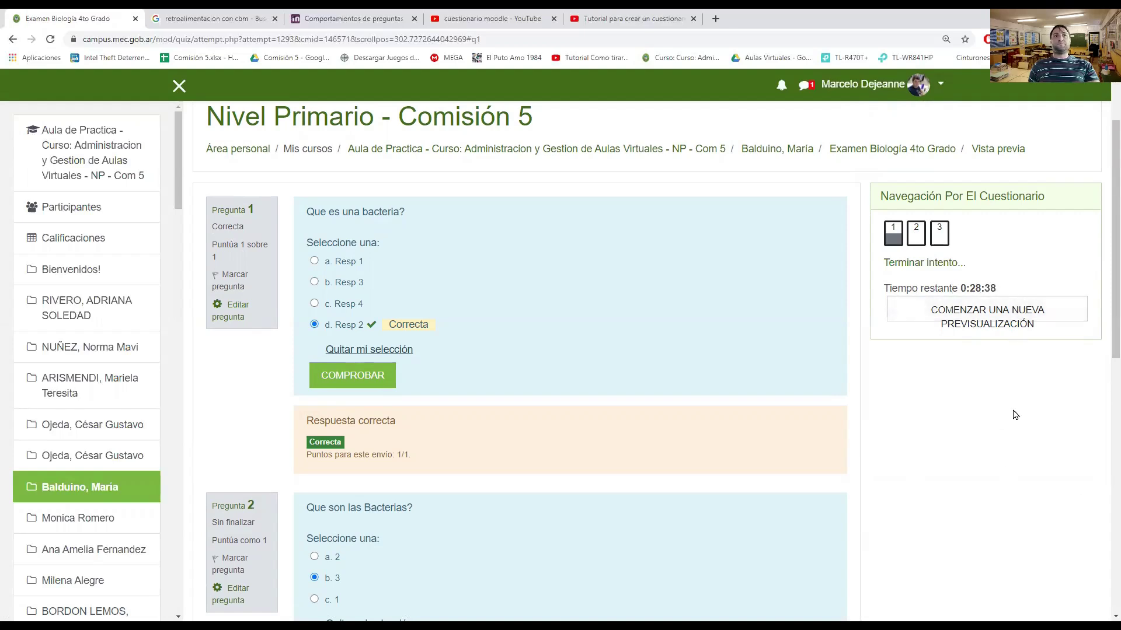
scroll(1014, 415, "down", 8)
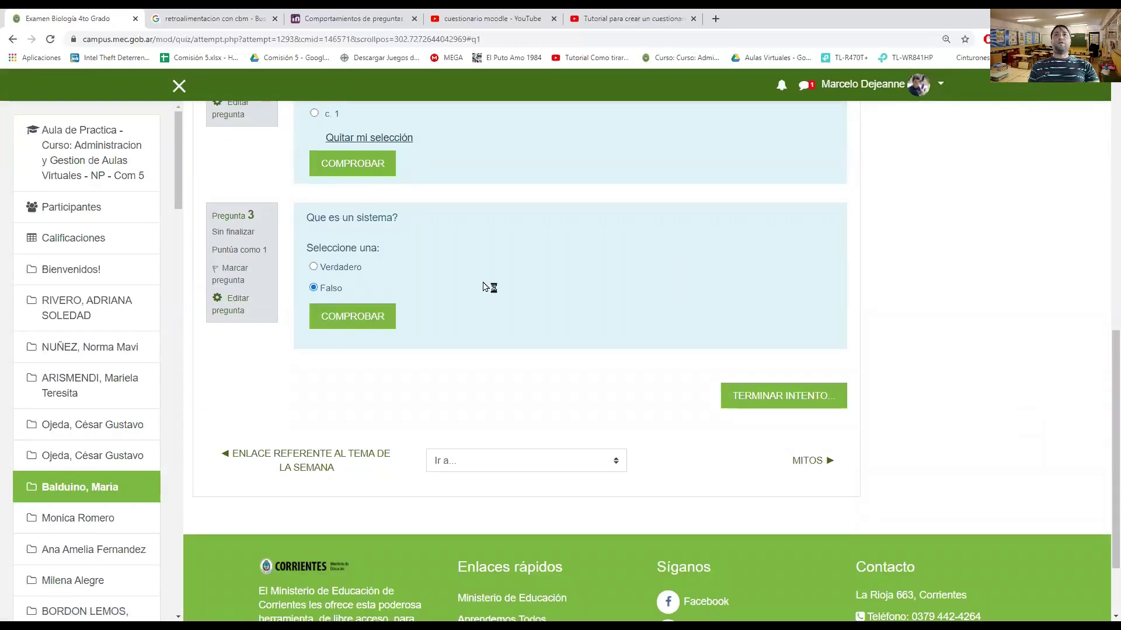
left_click(795, 398)
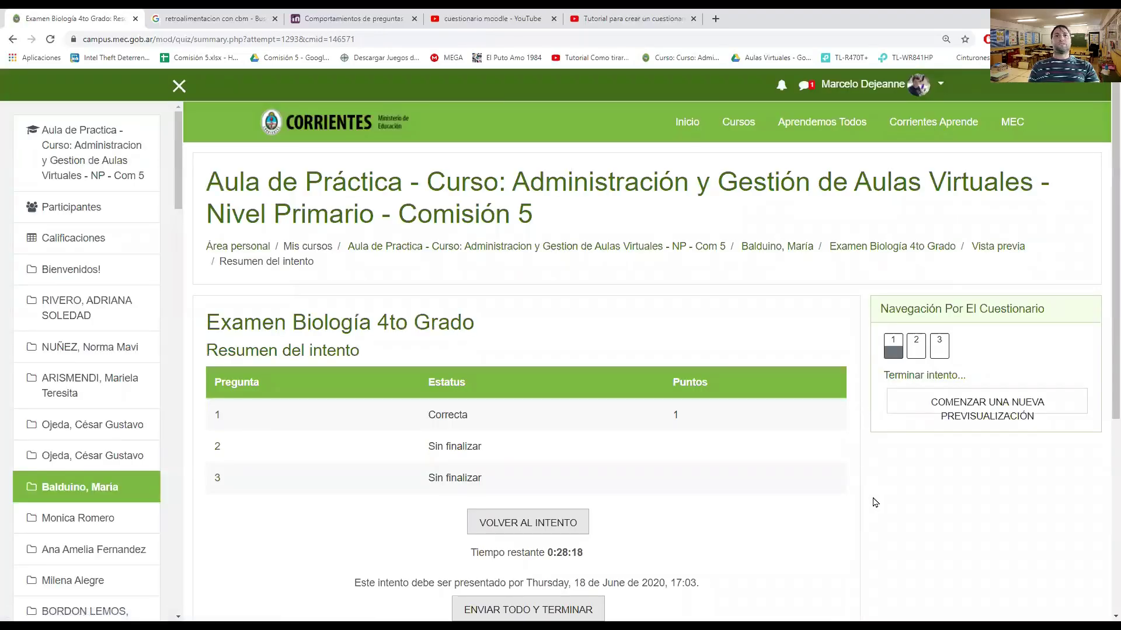
scroll(875, 503, "down", 3)
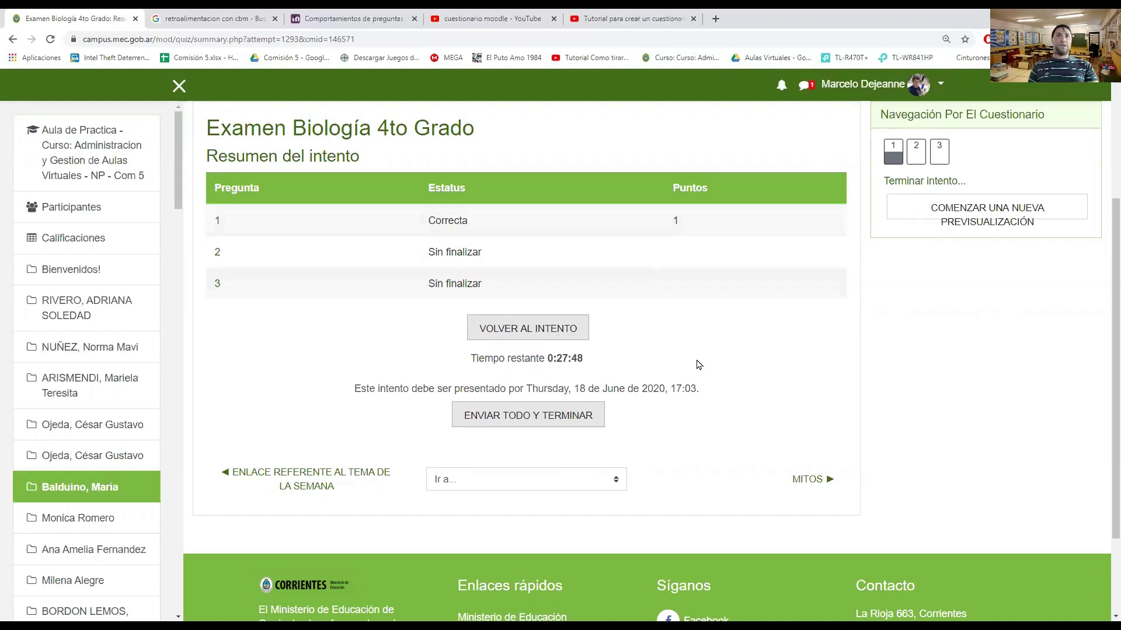
- Return to the attempt and check the chosen answers of questions 2 and 3
left_click(523, 330)
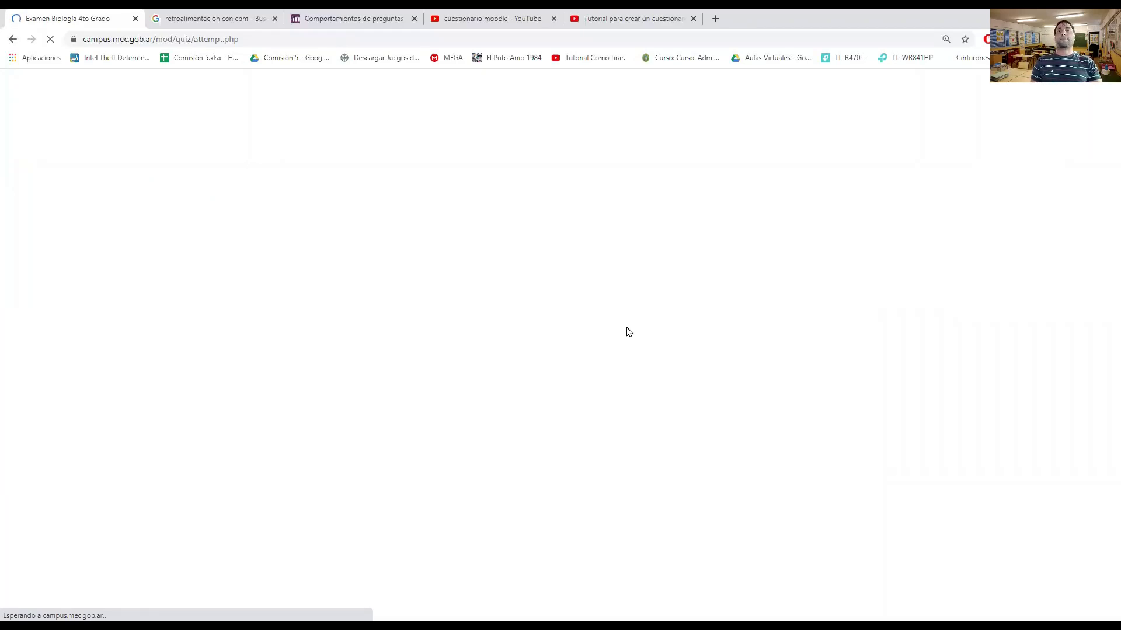
scroll(607, 420, "down", 5)
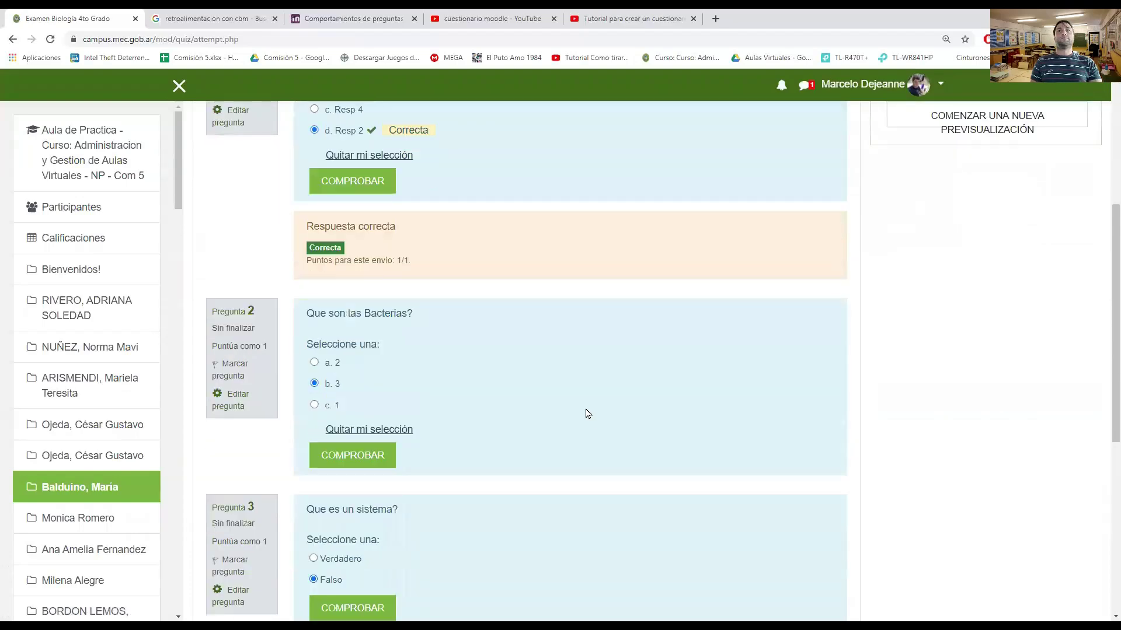
left_click(357, 456)
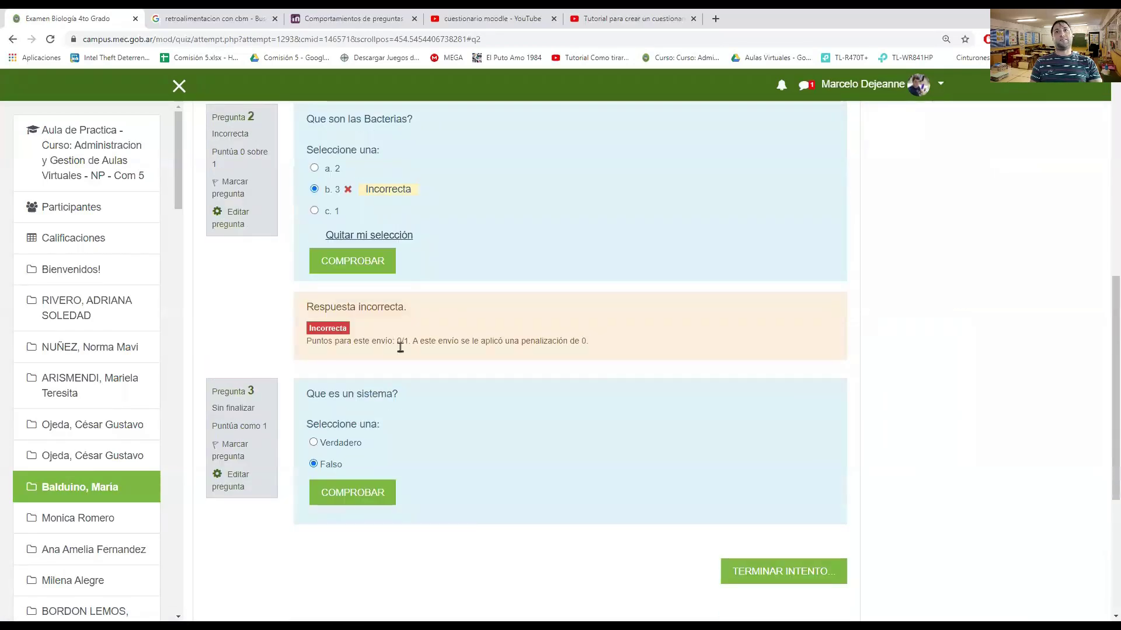
left_click(356, 498)
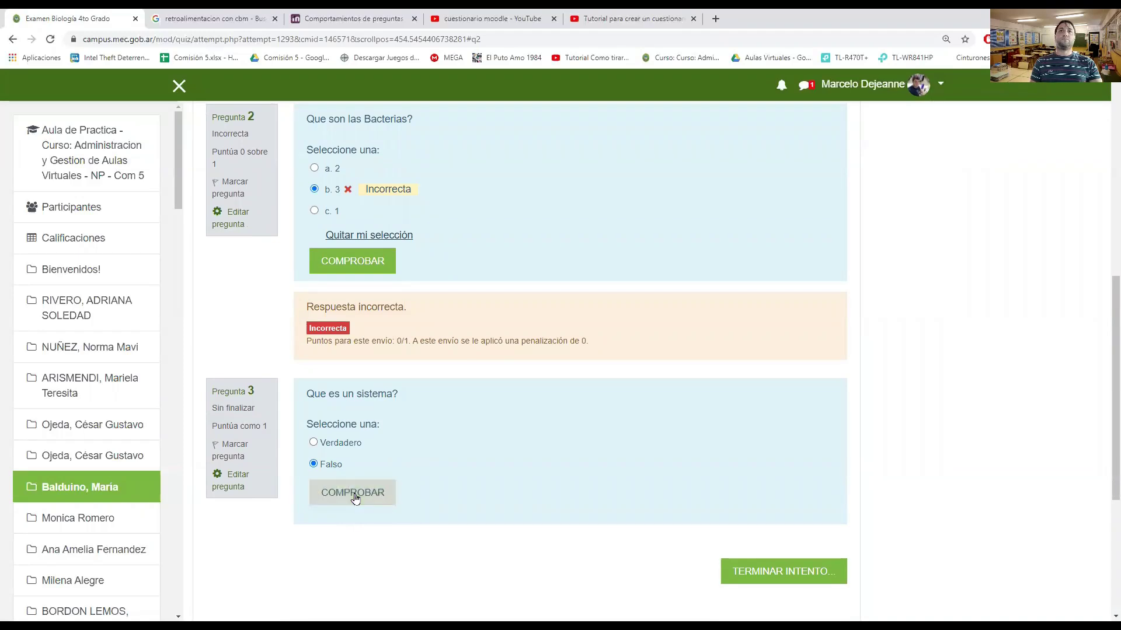
scroll(482, 459, "down", 10)
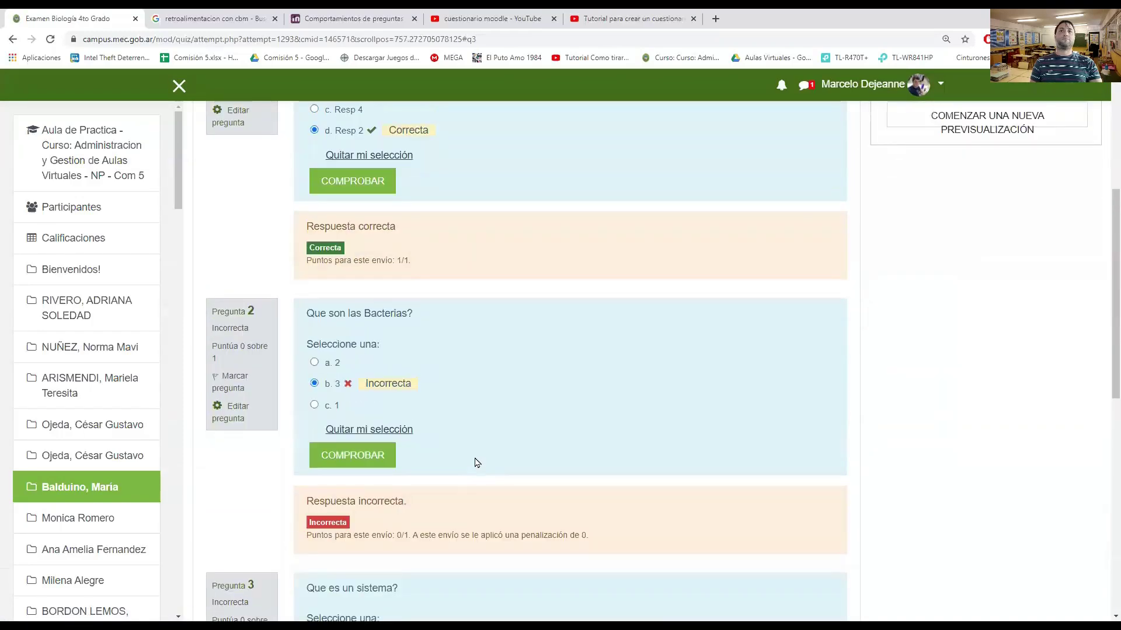
- Finish the preview attempt, submit all answers with confirmation, and review the attempt's grade and per-question feedback
left_click(782, 560)
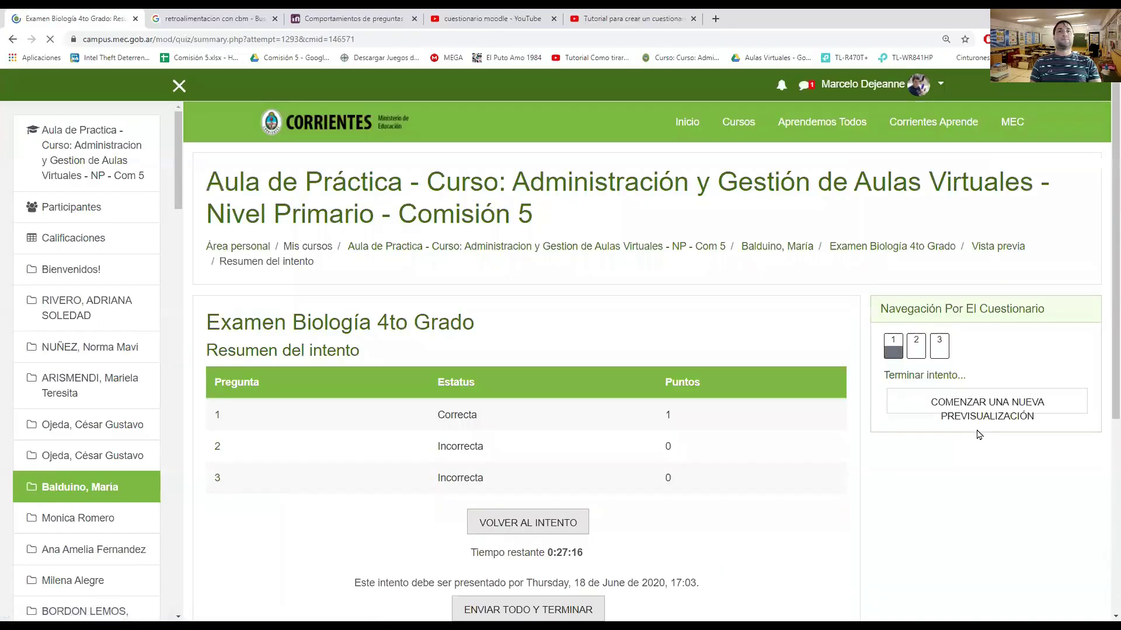
scroll(890, 432, "down", 3)
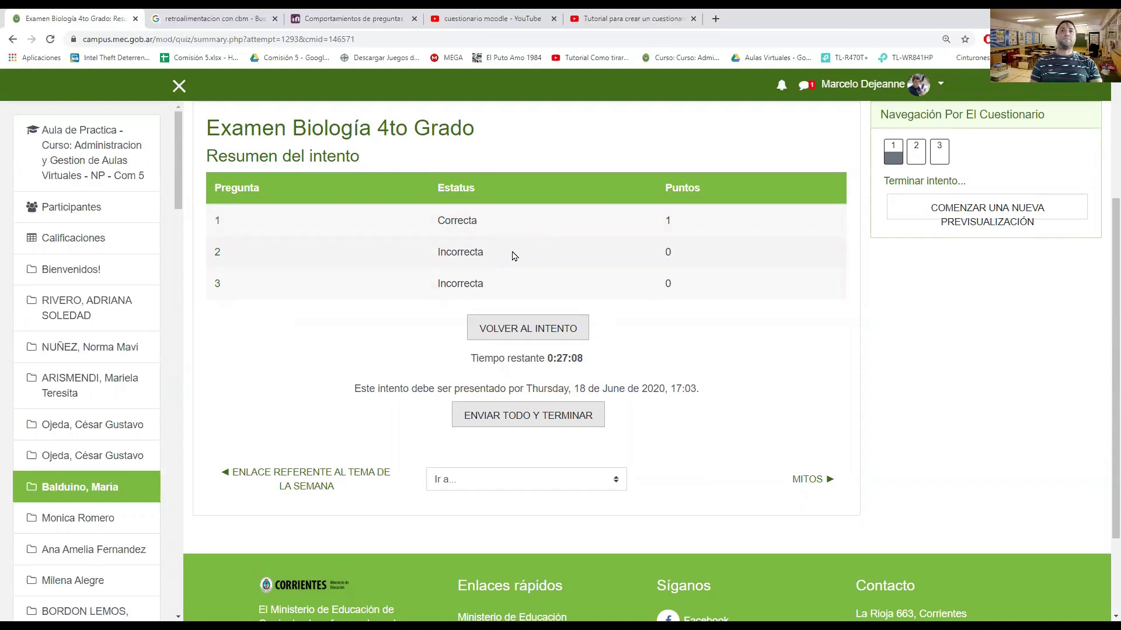
left_click(575, 415)
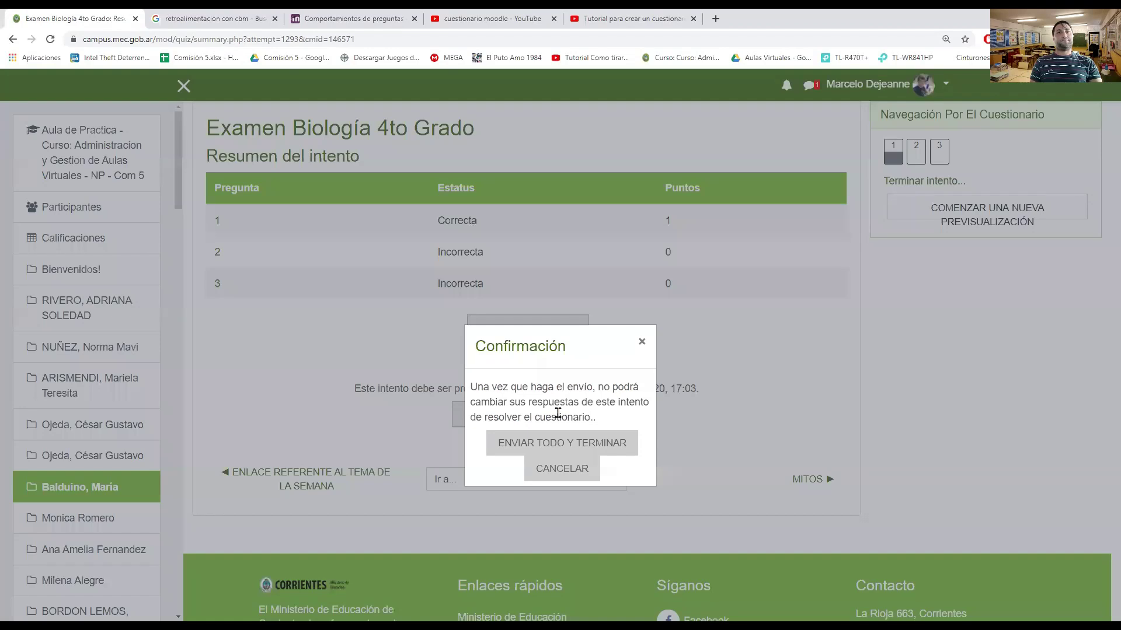
left_click(572, 447)
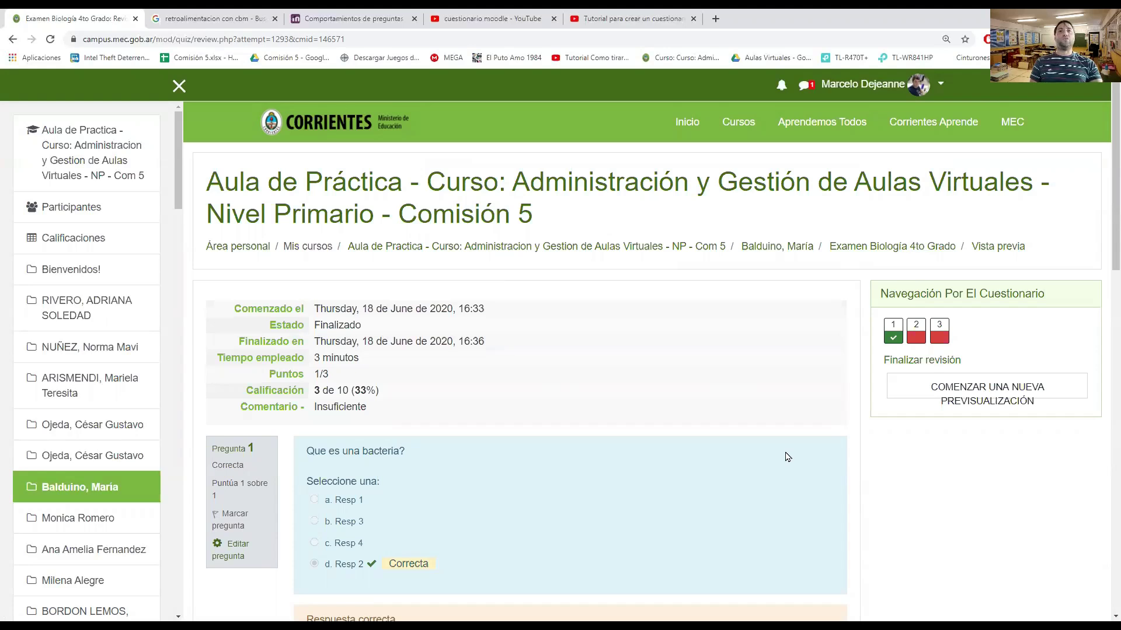
scroll(528, 490, "down", 3)
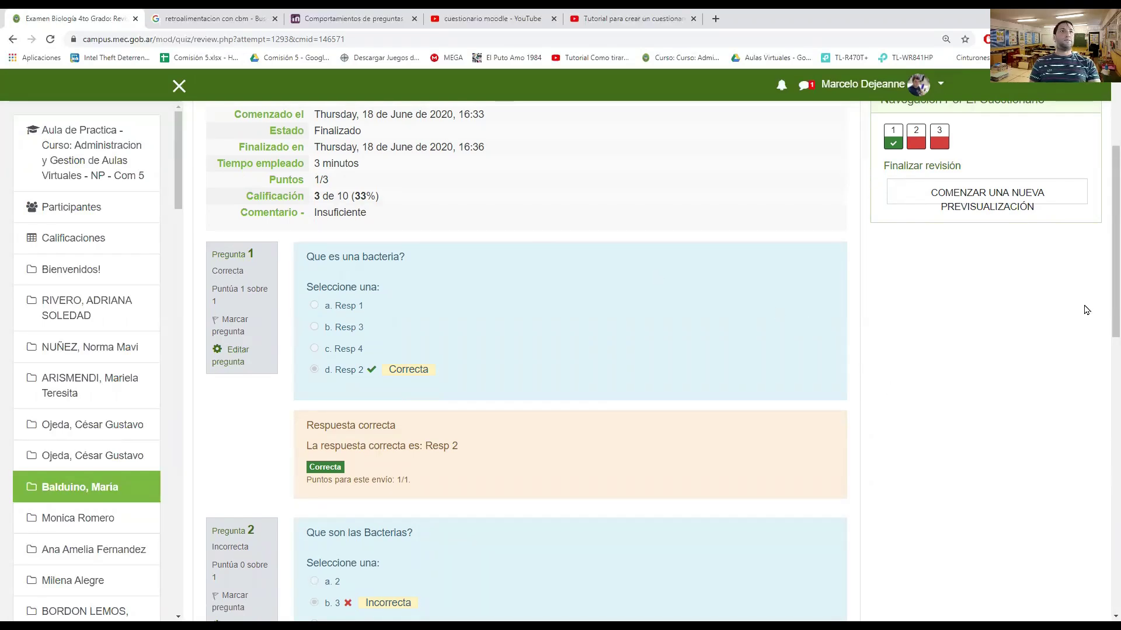
left_click_drag(1105, 211, 1105, 178)
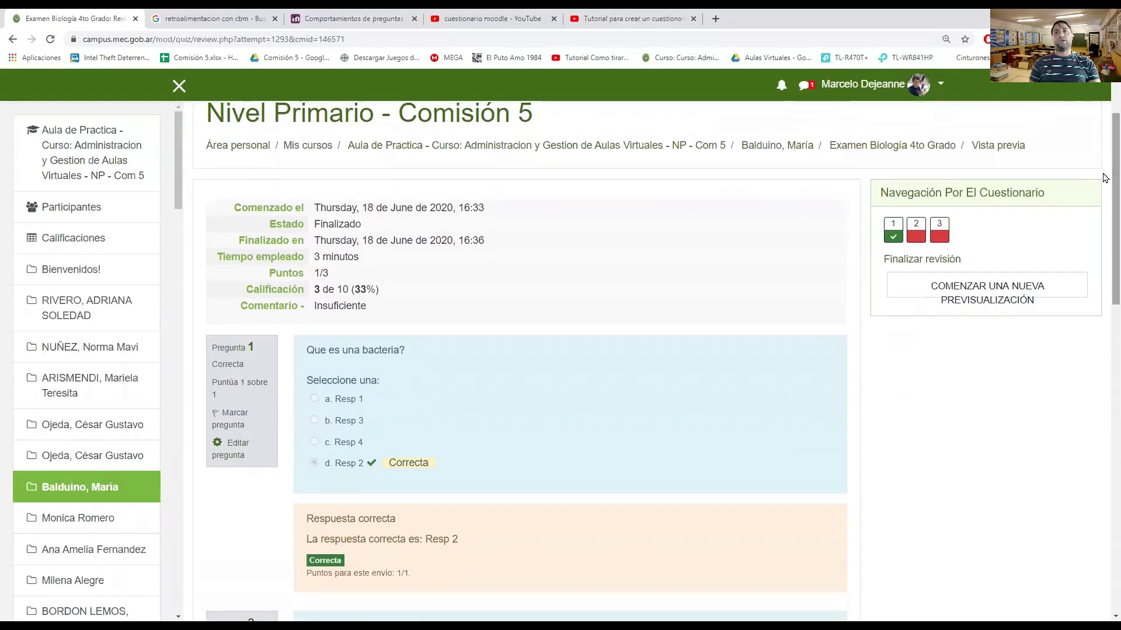
scroll(998, 438, "up", 2)
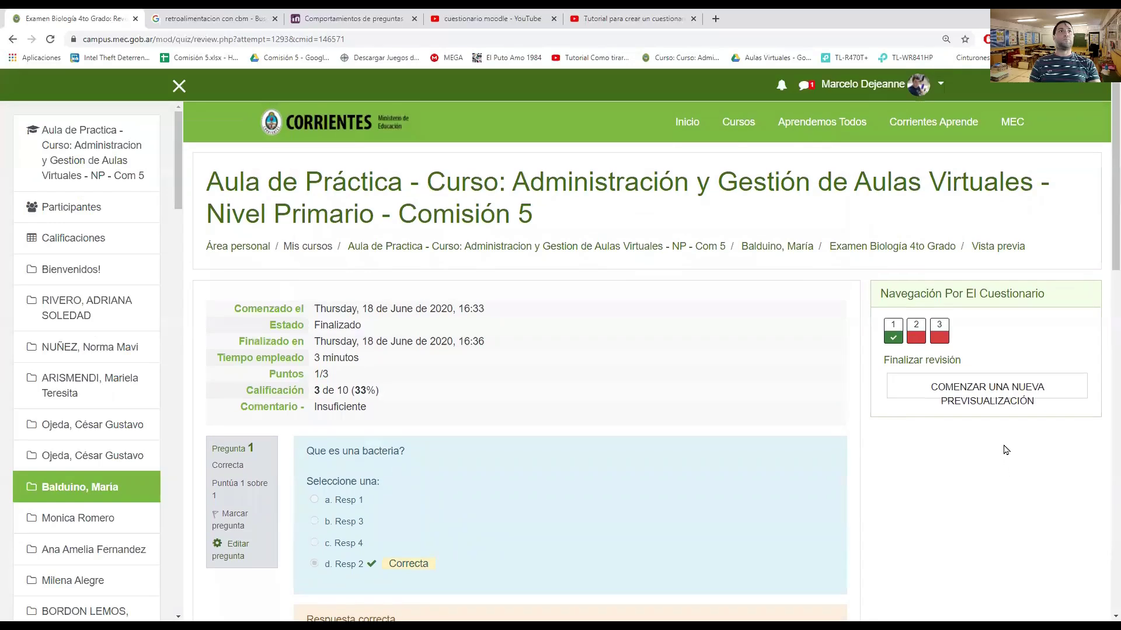